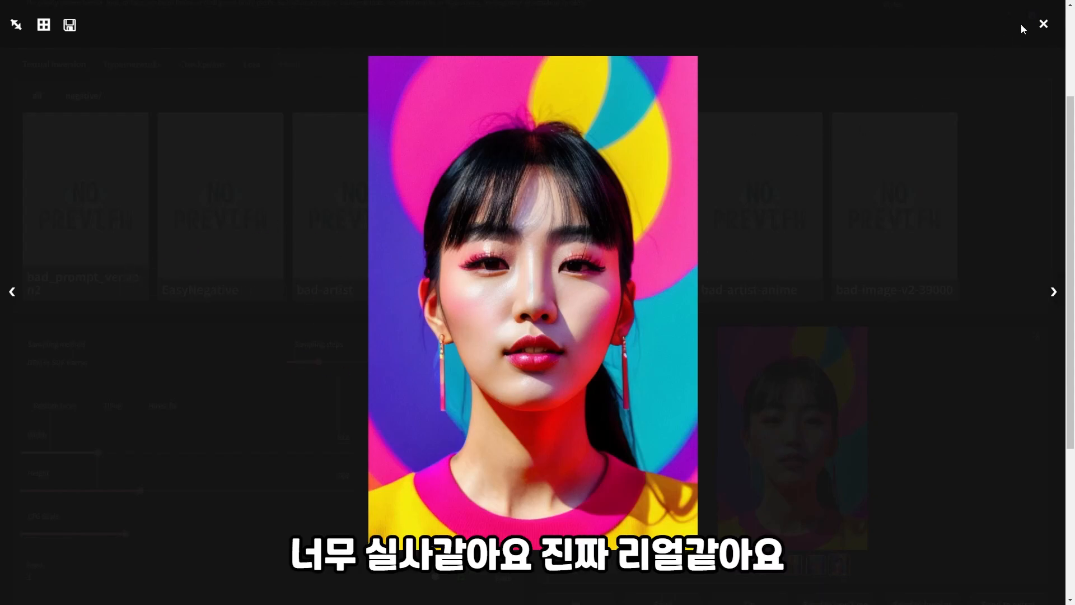
# - Close the full-size preview of the generated portrait and select its image in the results gallery
pyautogui.click(1043, 24)
pyautogui.scroll(-1, 784, 375)
pyautogui.click(785, 359)
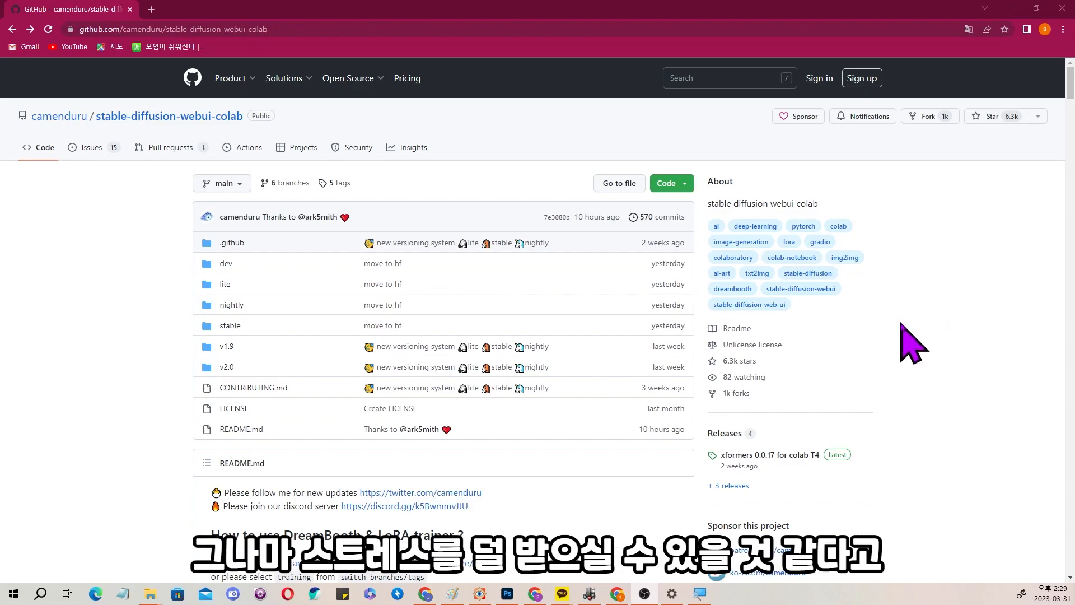
# - Examine the repository README's sections on the DreamBooth & LoRA trainer and on installing the latest version with ControlNet to Google Drive
pyautogui.scroll(-2, 913, 347)
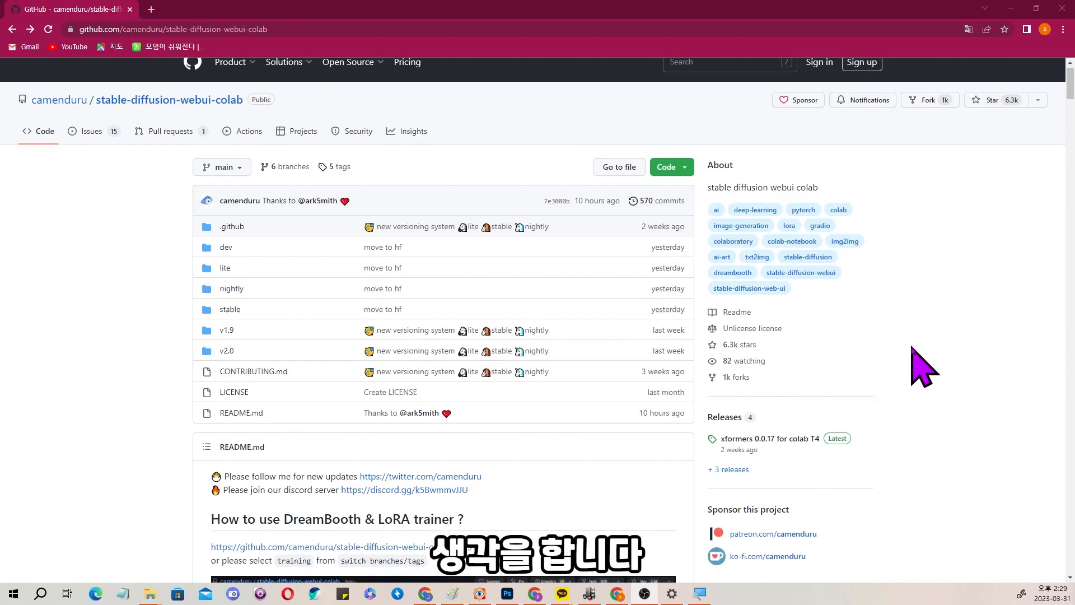
pyautogui.scroll(-2, 912, 344)
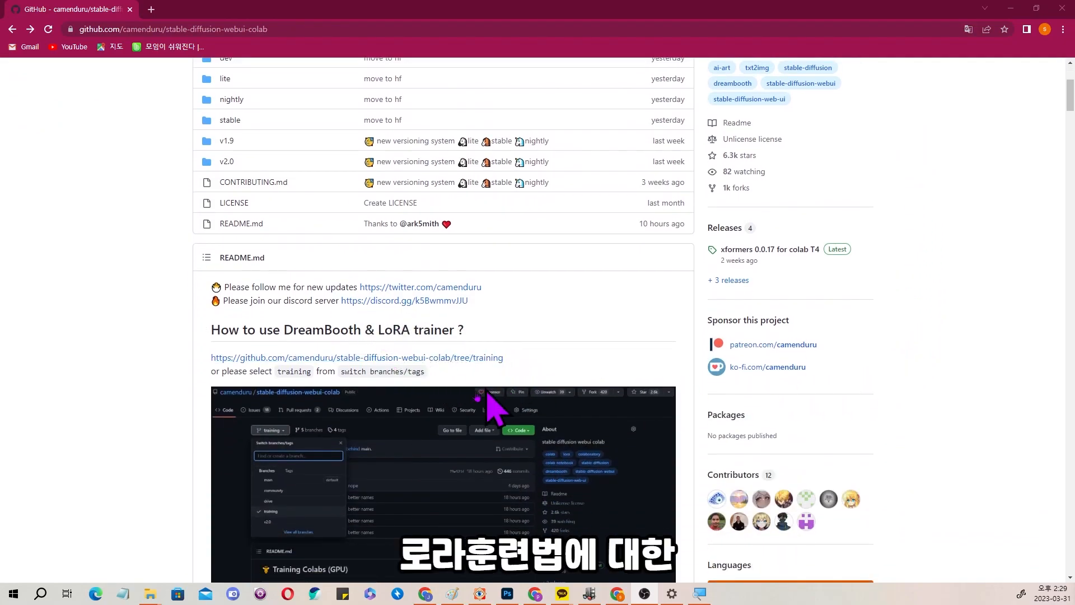
pyautogui.scroll(-1, 624, 294)
pyautogui.scroll(-1, 616, 297)
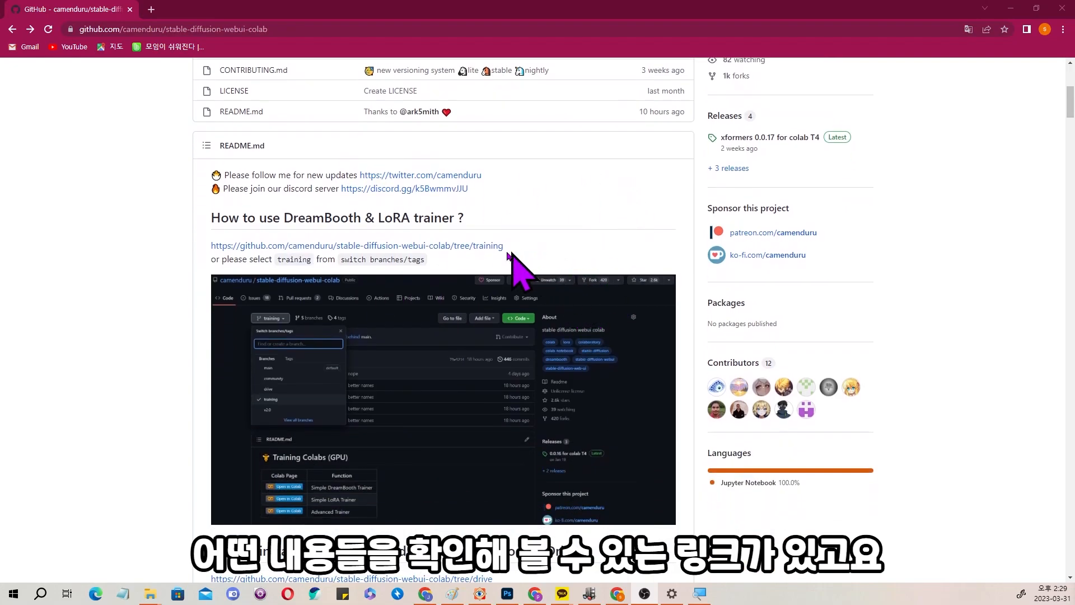
pyautogui.scroll(-2, 644, 291)
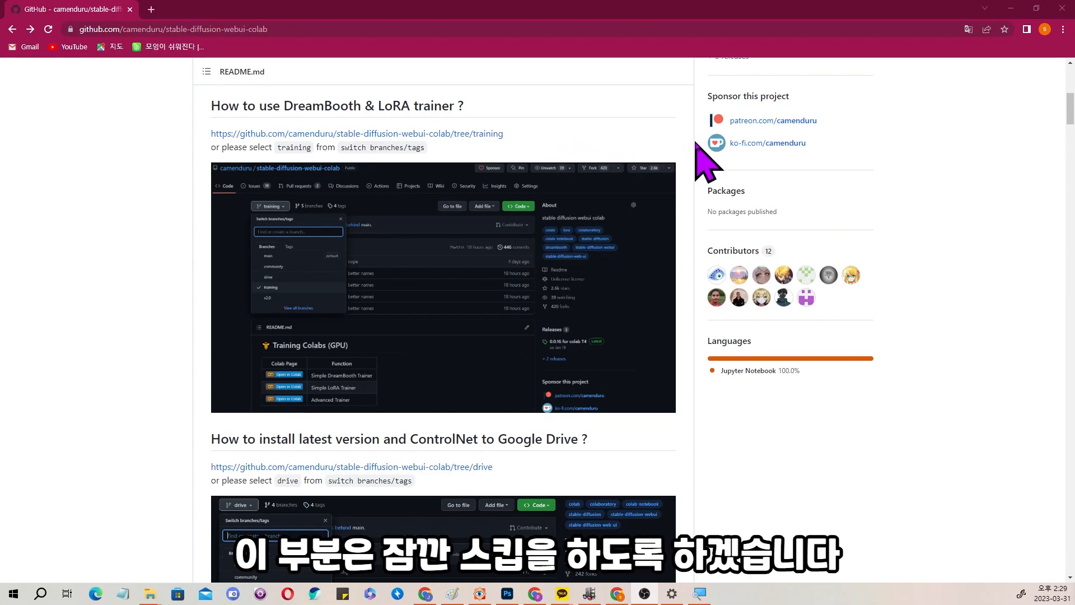
pyautogui.scroll(-2, 728, 252)
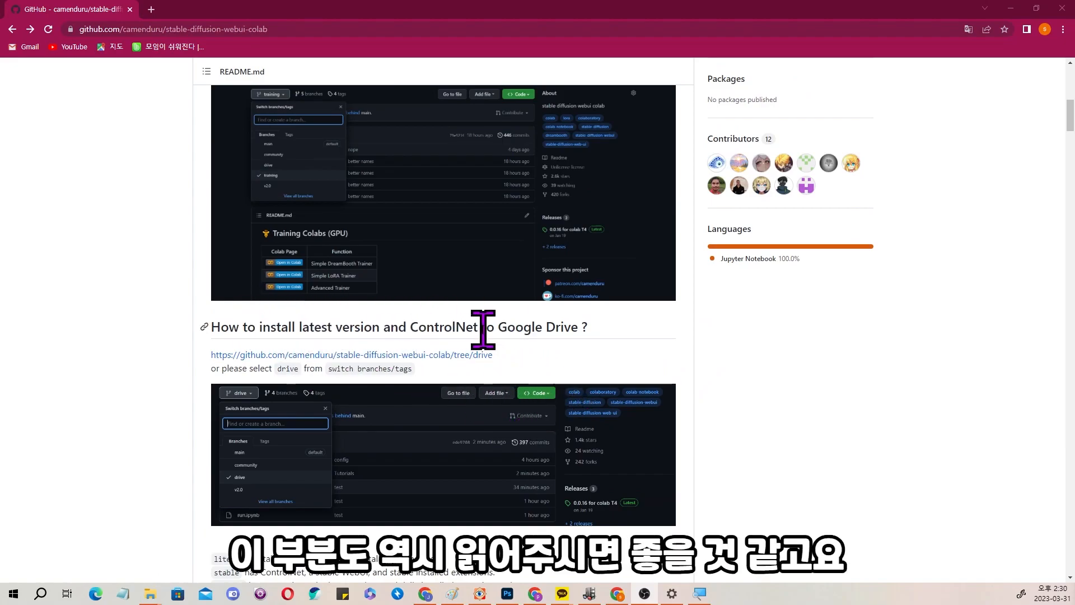
# - Open the stable Colab notebook of the realistic_vision_v20 model, the last entry before the Special Colab section of the README
pyautogui.scroll(-10, 622, 359)
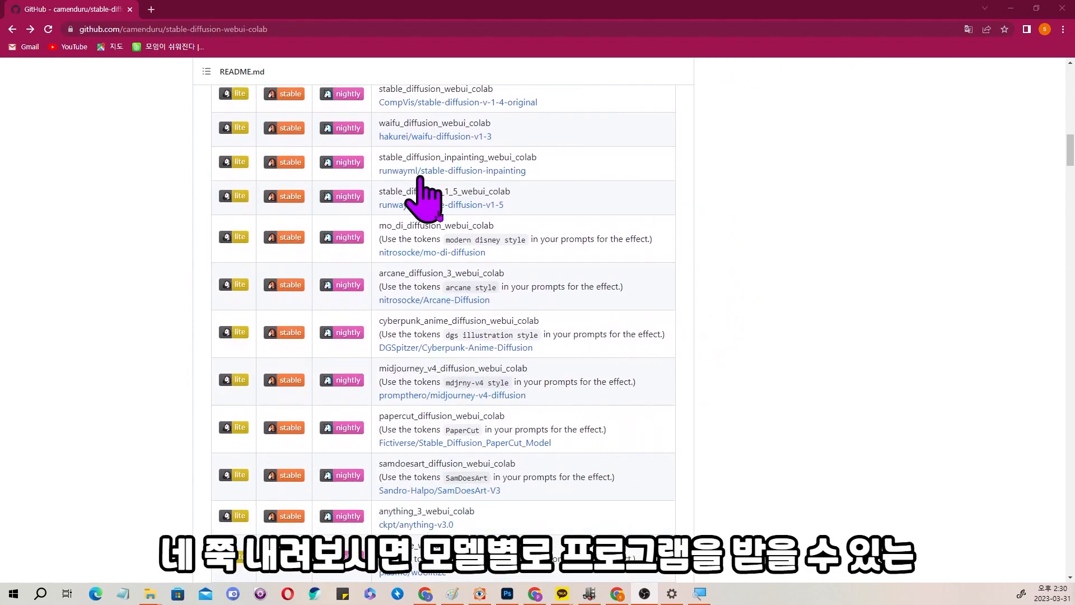
pyautogui.scroll(-1, 651, 362)
pyautogui.scroll(-5, 661, 369)
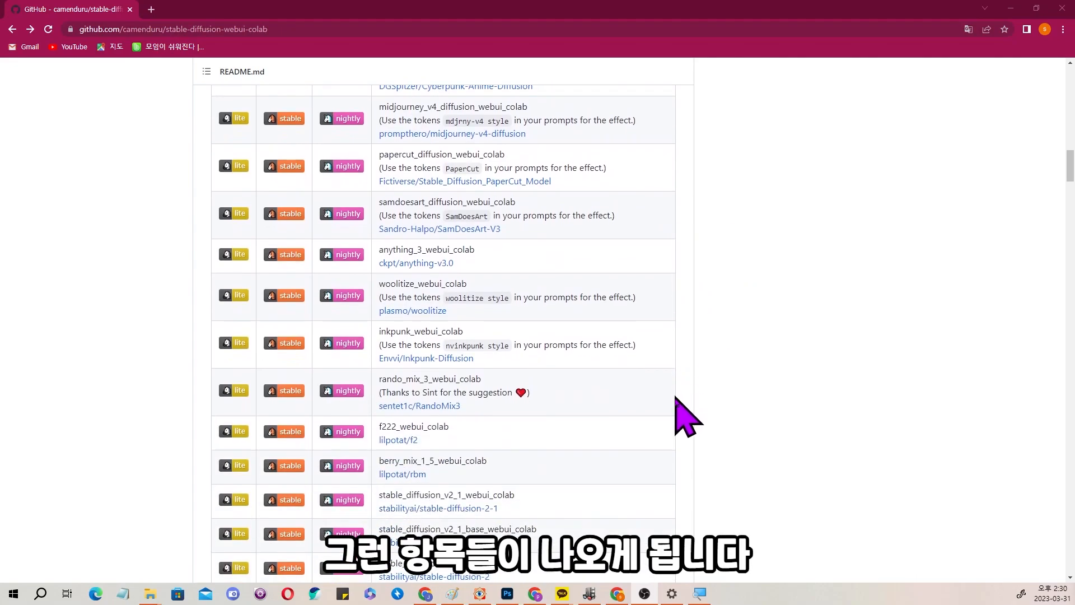
pyautogui.scroll(-2, 431, 409)
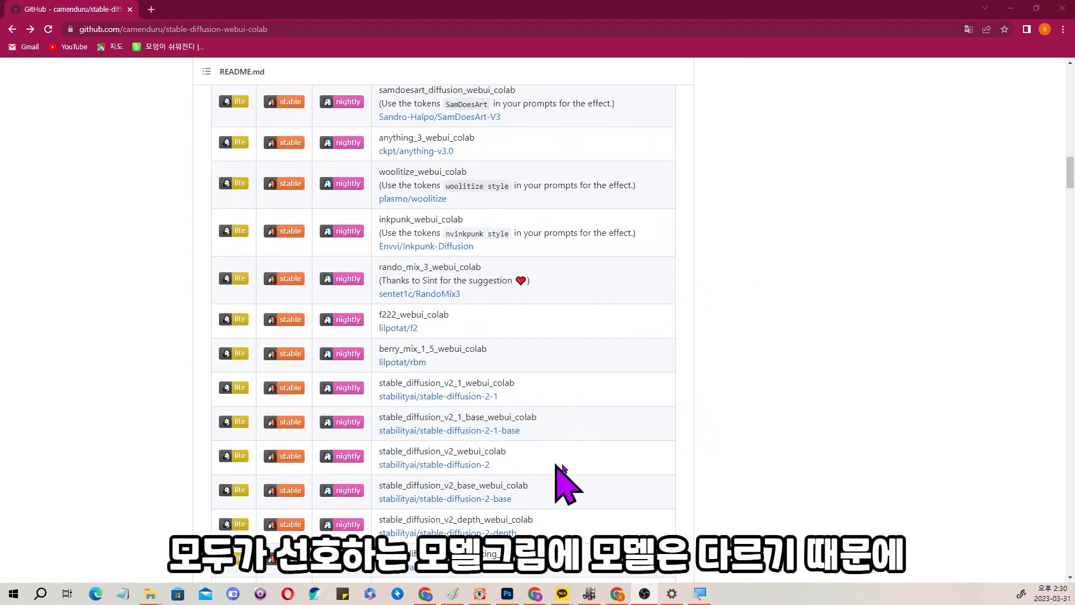
pyautogui.scroll(-3, 560, 482)
pyautogui.scroll(-8, 481, 480)
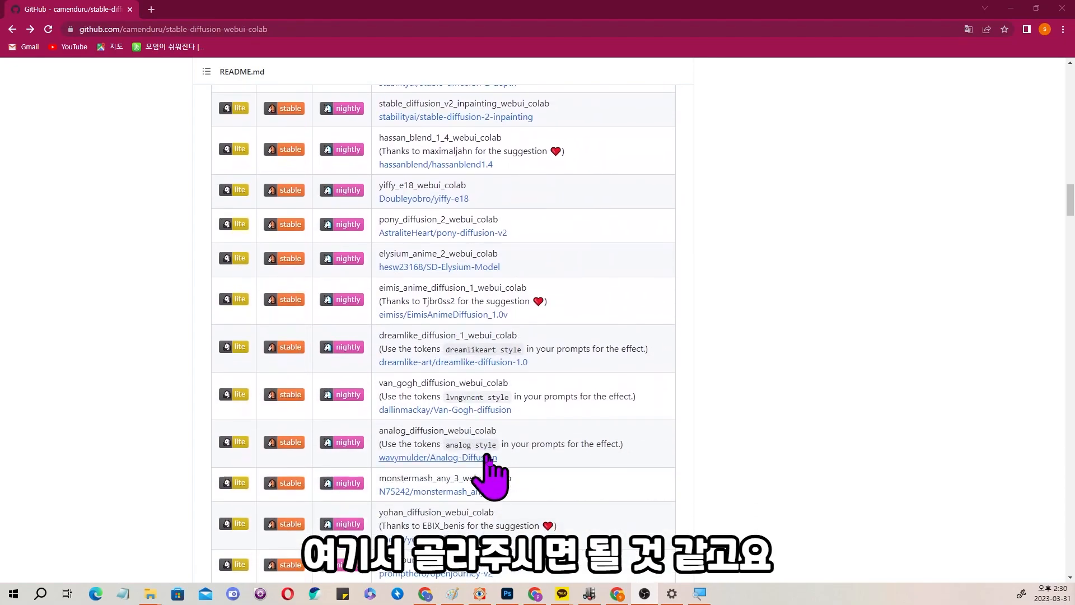
pyautogui.scroll(-2, 524, 420)
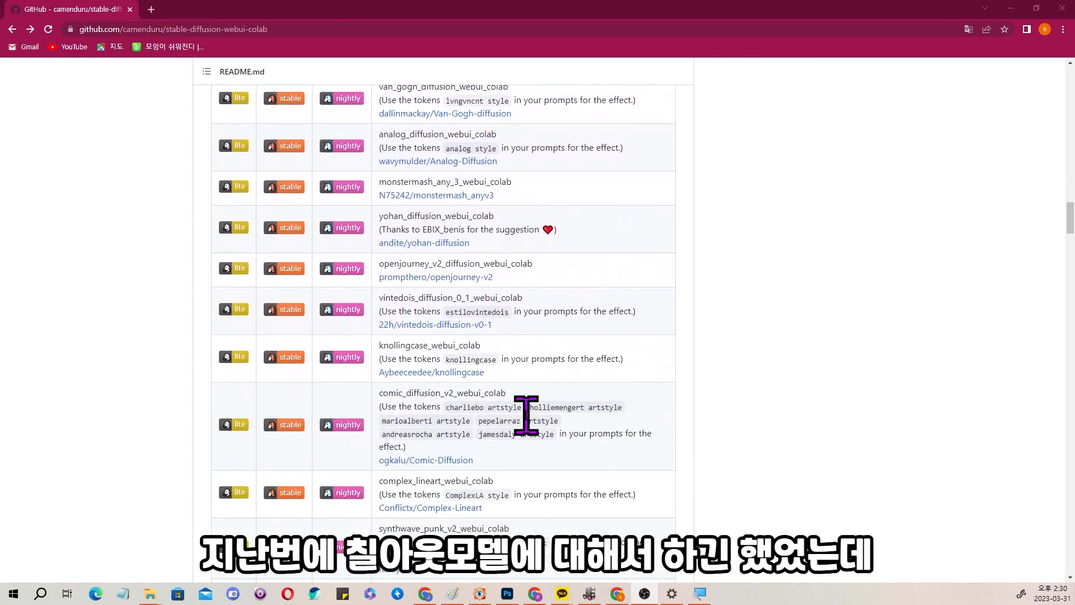
pyautogui.scroll(-2, 639, 410)
pyautogui.scroll(-12, 649, 409)
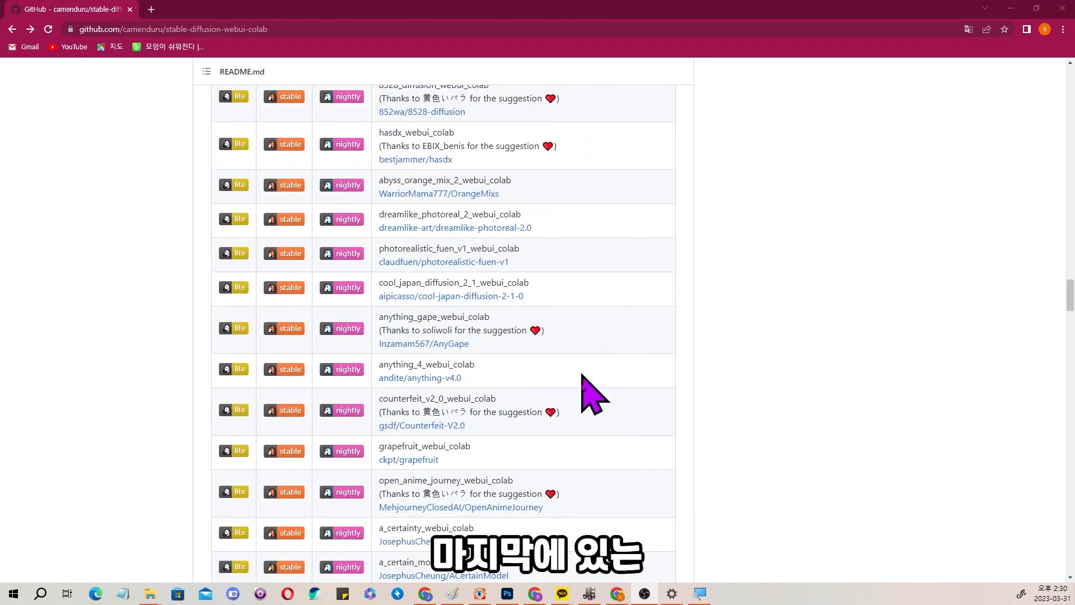
pyautogui.scroll(-7, 588, 415)
pyautogui.scroll(-10, 1054, 396)
pyautogui.moveTo(1069, 396); pyautogui.dragTo(1069, 425)
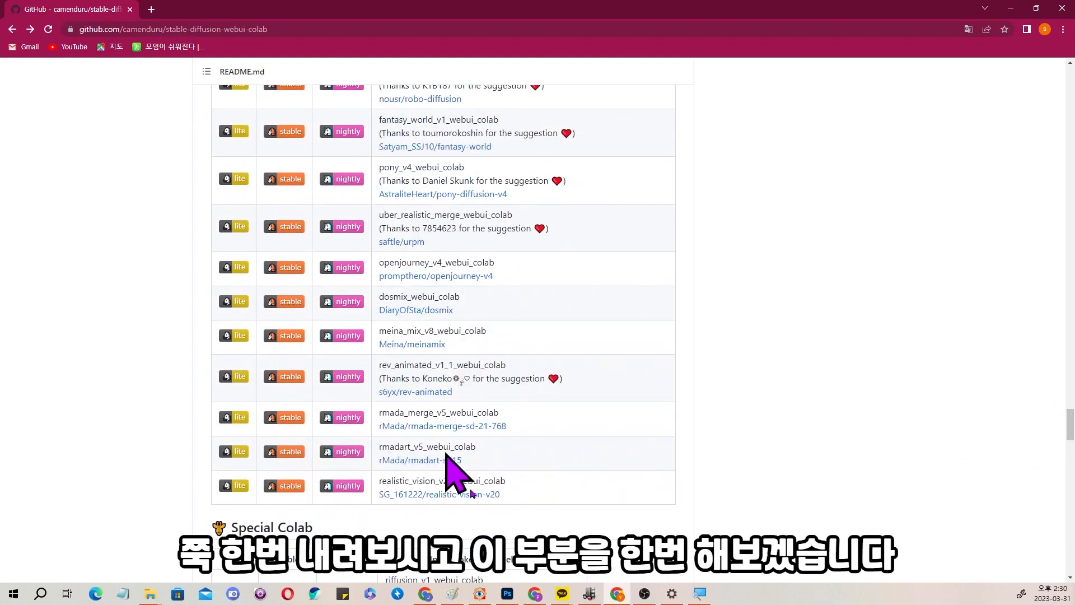
pyautogui.click(289, 486)
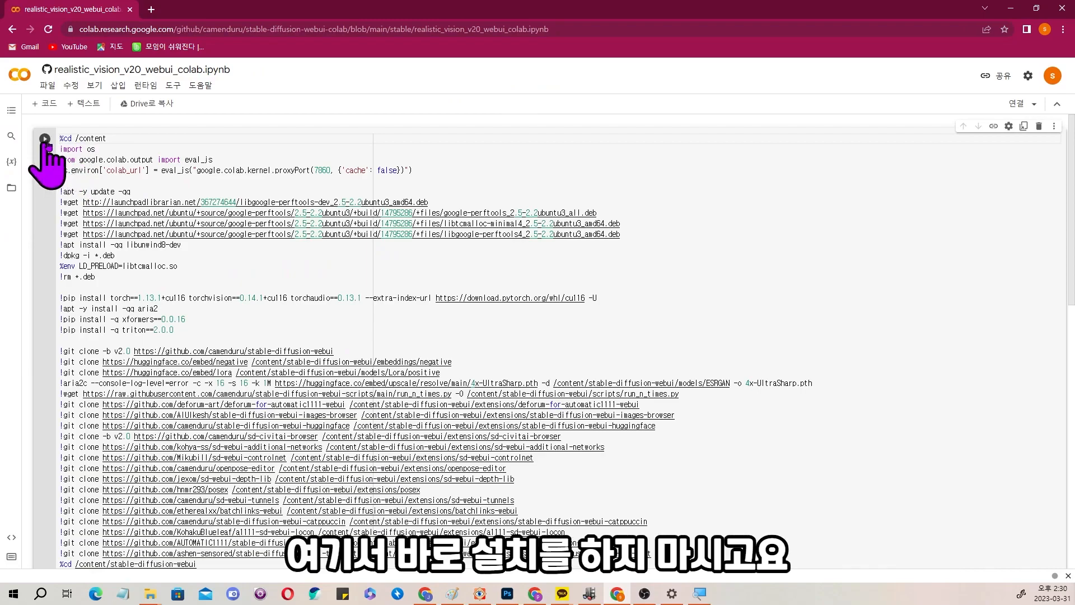
# - Save a copy of the realistic_vision_v20_webui_colab notebook to Drive and run the copy's installation cell
pyautogui.click(155, 104)
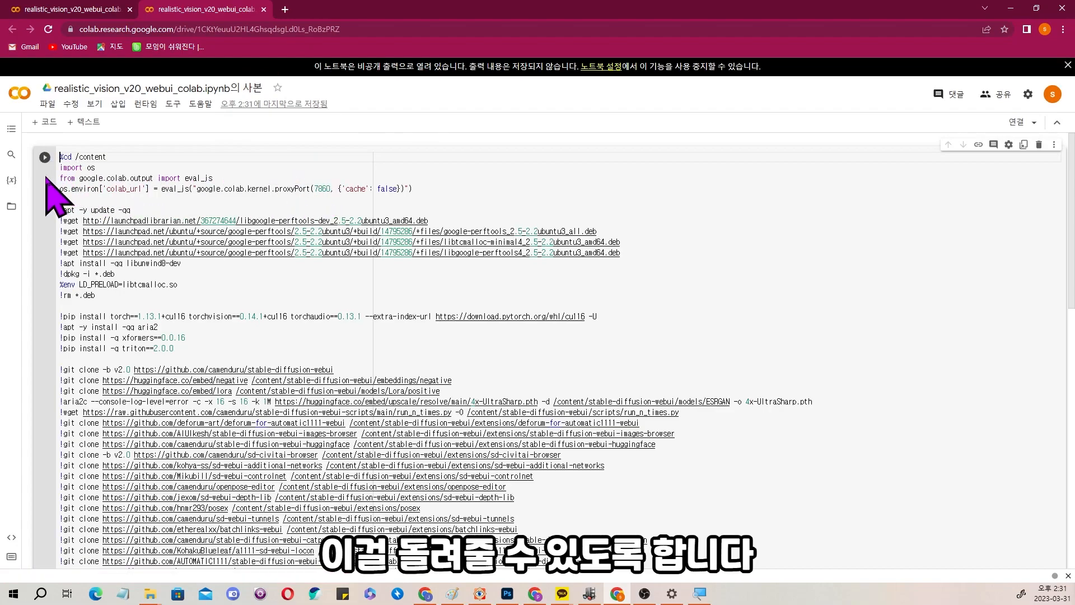
pyautogui.scroll(-2, 53, 196)
pyautogui.scroll(2, 53, 196)
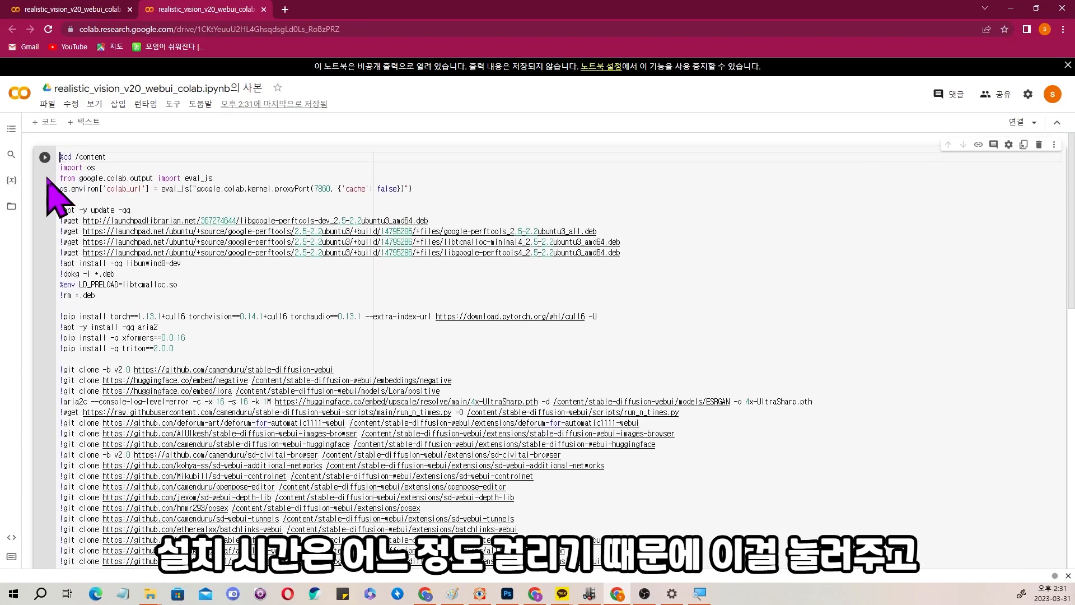
pyautogui.click(45, 158)
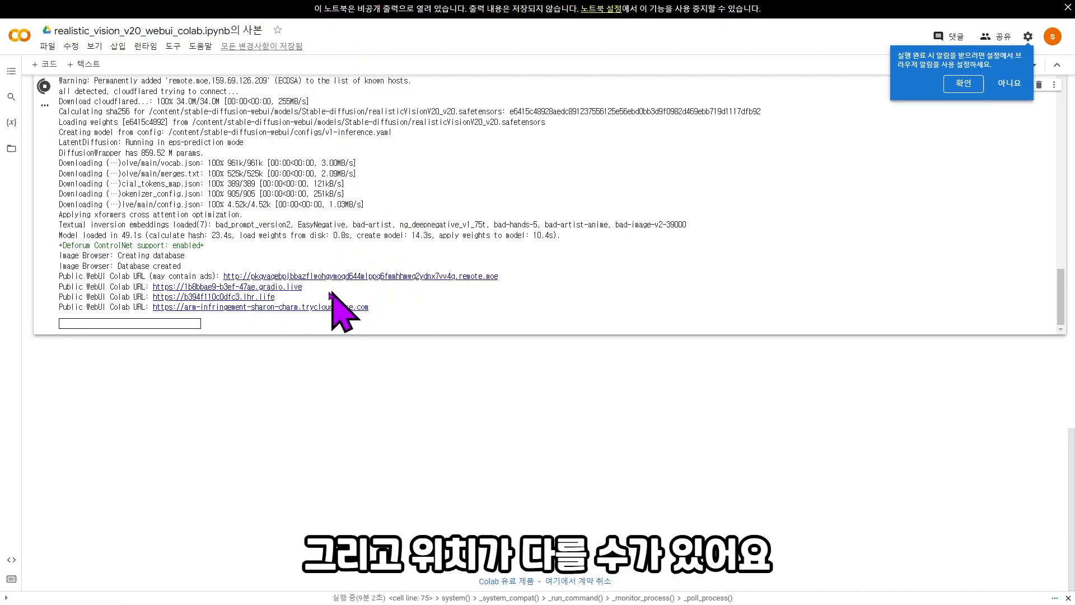
# - Open the web UI through its gradio.live public URL and look over the Posex and Additional Networks extension sections
pyautogui.click(280, 288)
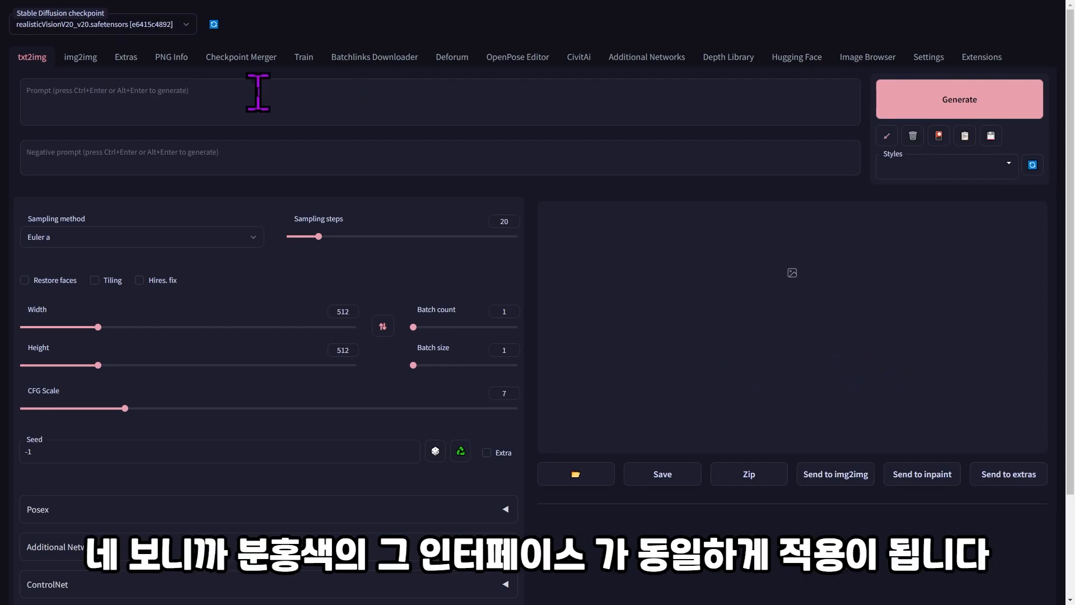
pyautogui.scroll(-3, 347, 112)
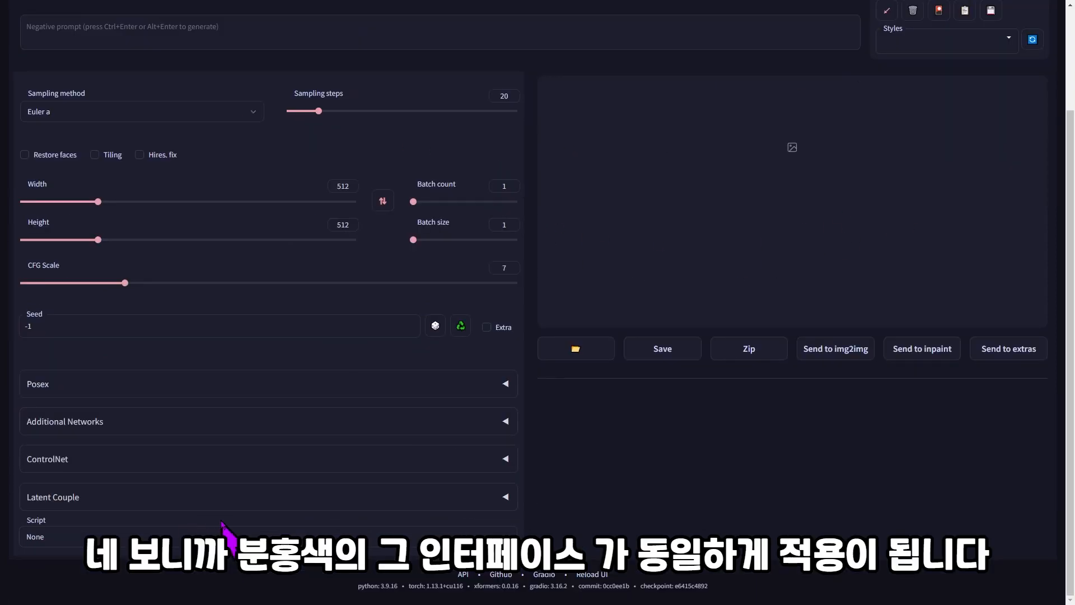
pyautogui.scroll(3, 621, 315)
pyautogui.scroll(-3, 628, 314)
pyautogui.click(199, 433)
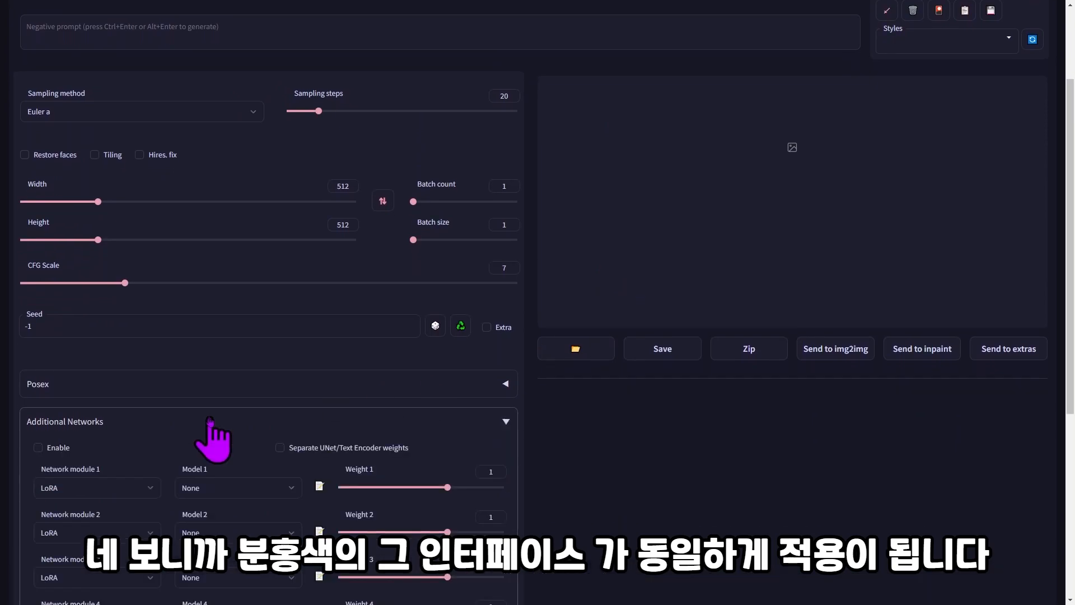
pyautogui.click(200, 434)
pyautogui.click(199, 395)
pyautogui.click(199, 386)
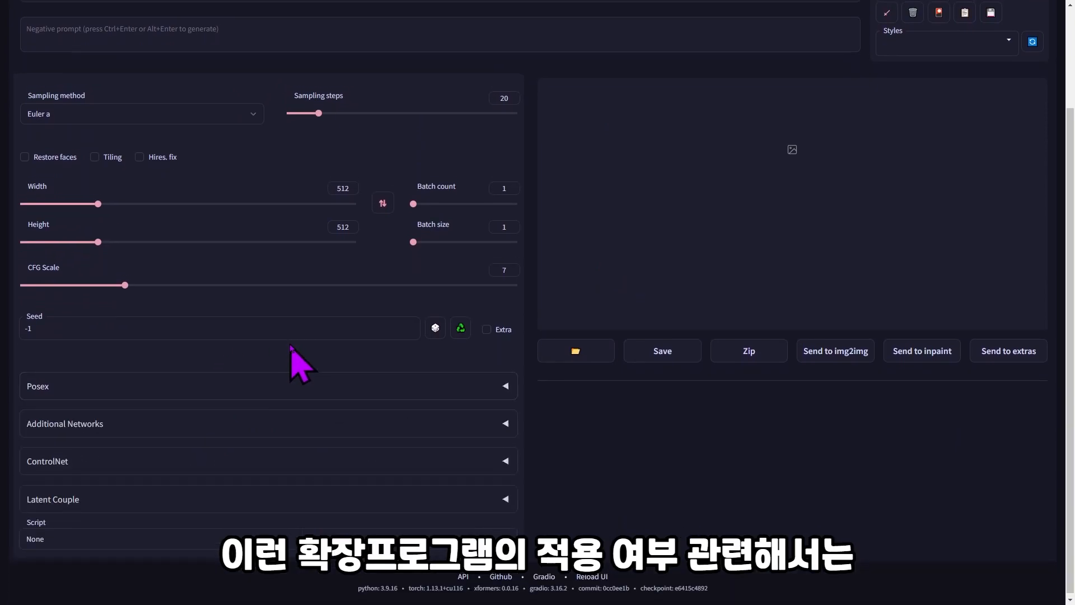
pyautogui.scroll(3, 343, 379)
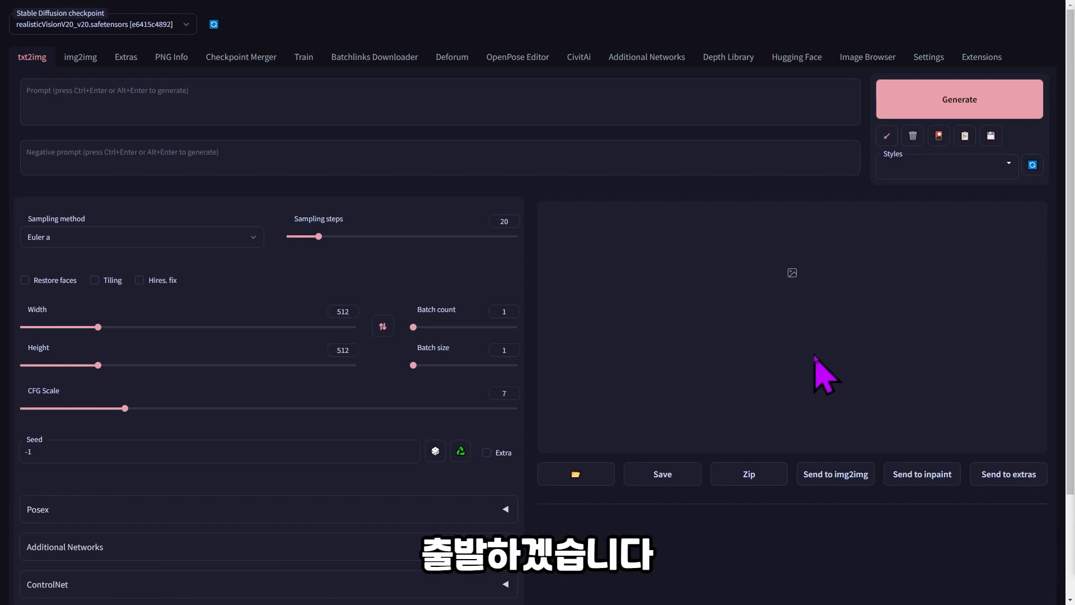
# - Show the extra networks and review the Checkpoints, Hypernetworks and Textual Inversion lists and the Stable Diffusion checkpoint choices
pyautogui.click(939, 140)
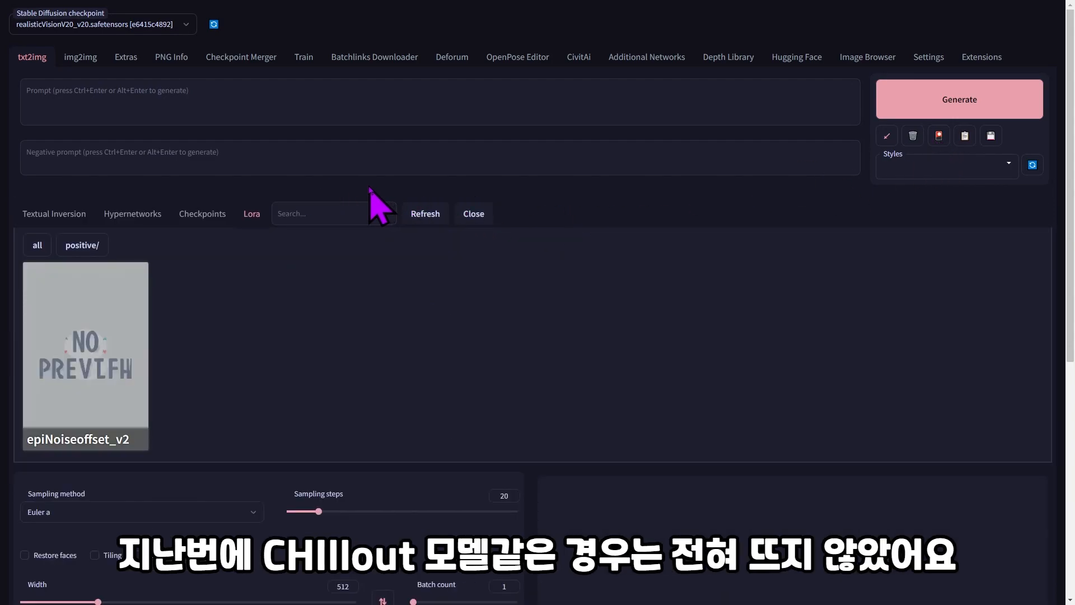
pyautogui.click(201, 215)
pyautogui.click(160, 217)
pyautogui.click(70, 214)
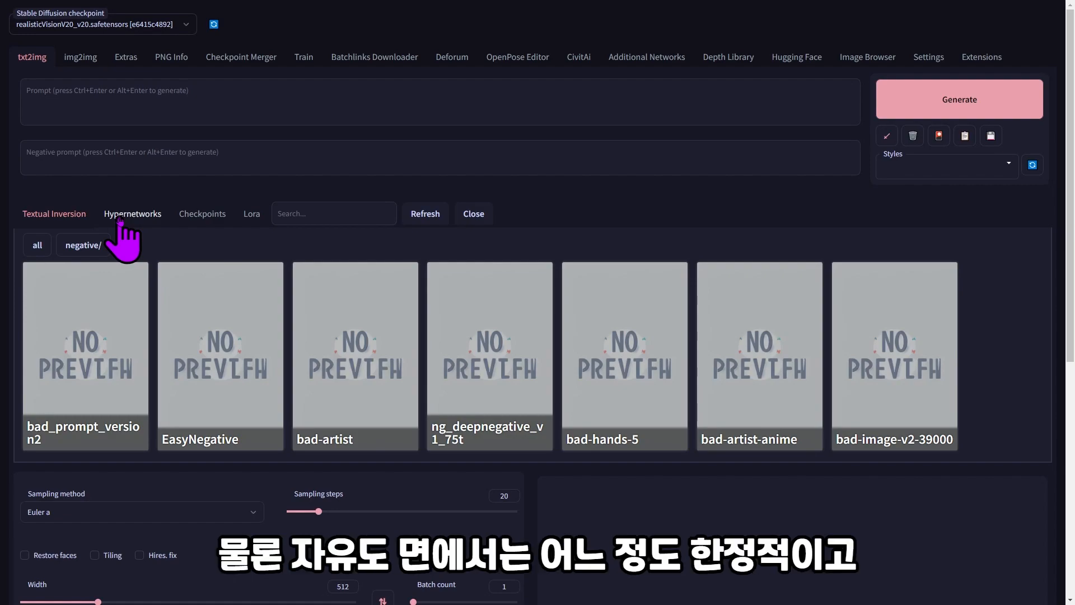
pyautogui.click(186, 27)
pyautogui.click(186, 28)
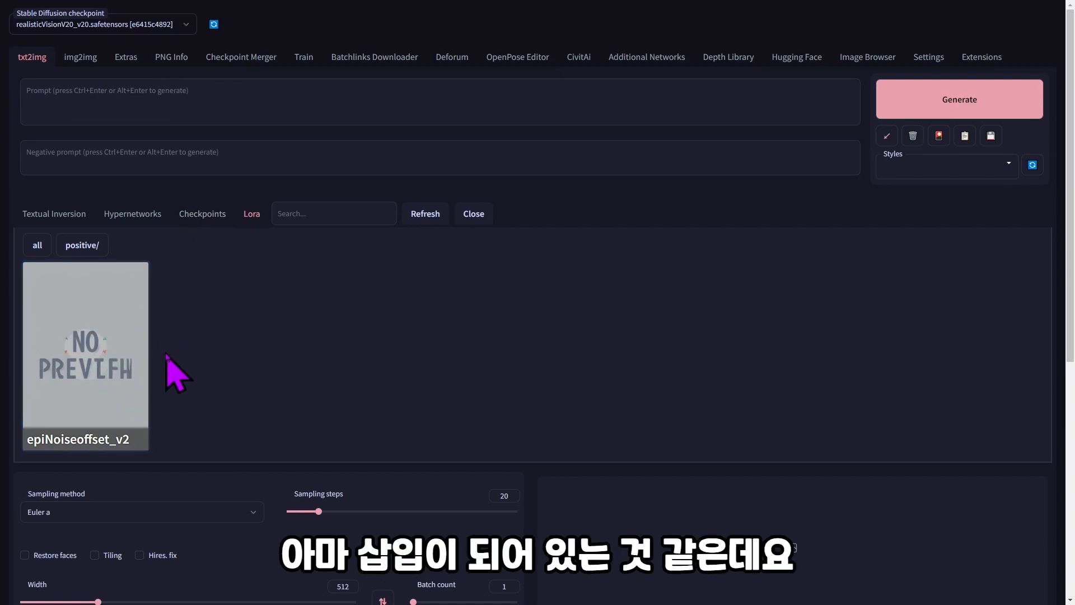
# - Insert the epiNoiseoffset_v2 LoRA into the prompt and remove it again
pyautogui.click(77, 357)
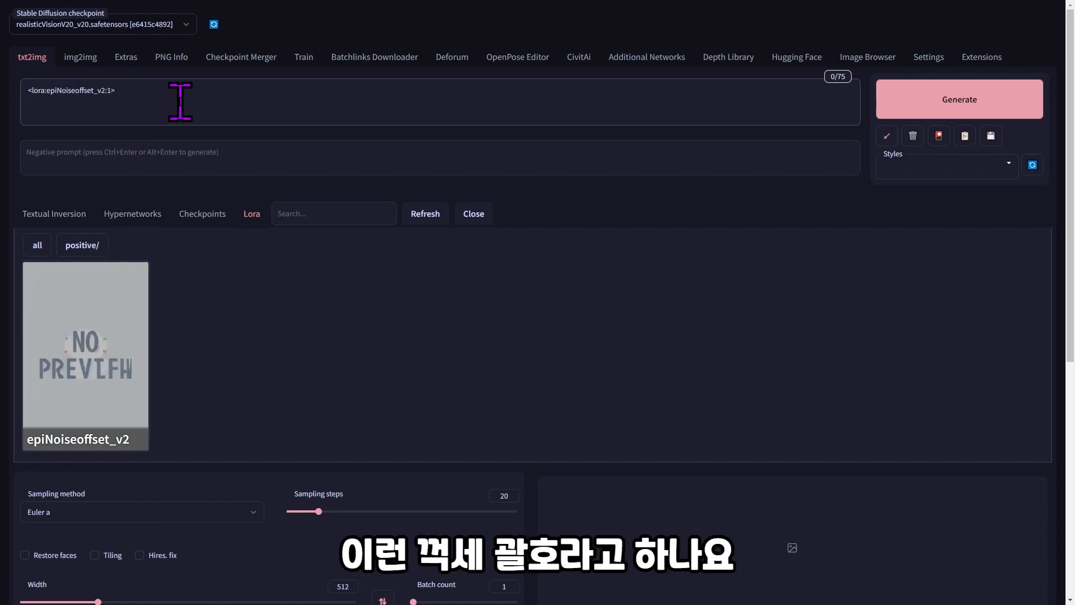
pyautogui.hotkey('shift', 'Right')
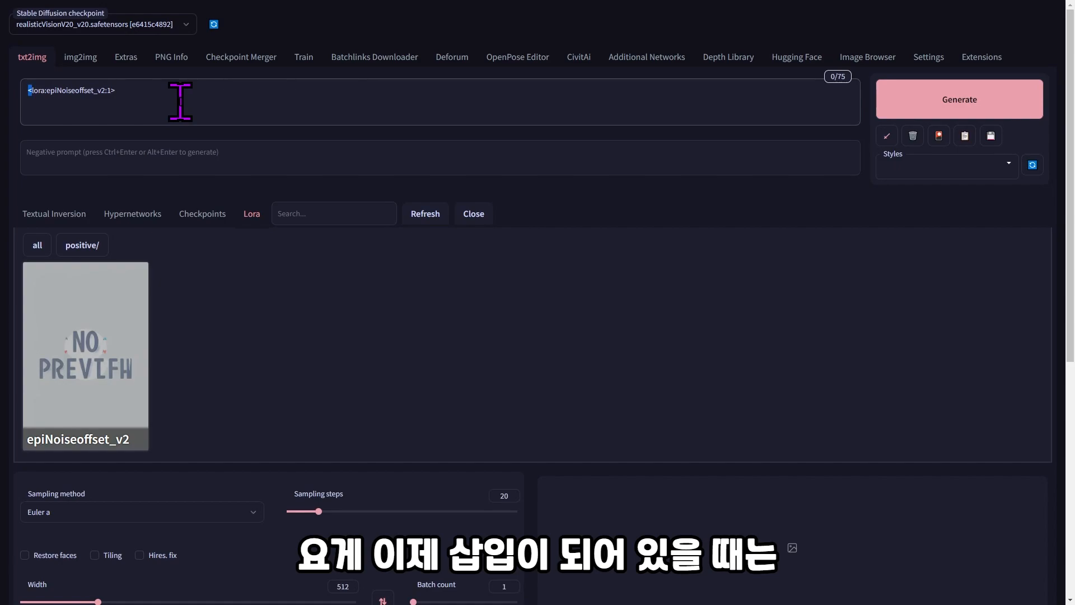
pyautogui.click(145, 101)
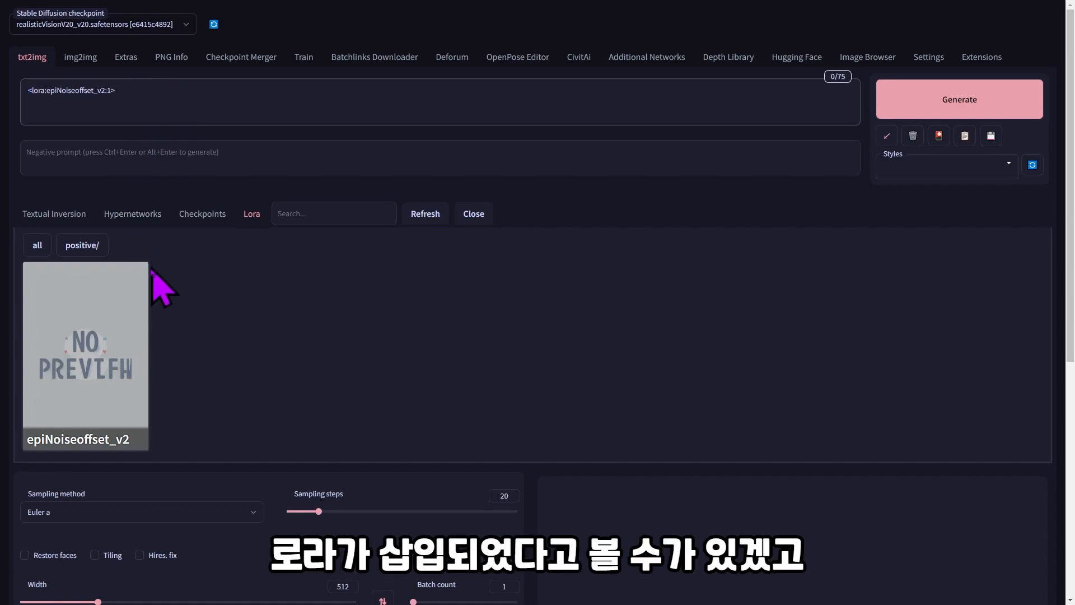
pyautogui.click(114, 323)
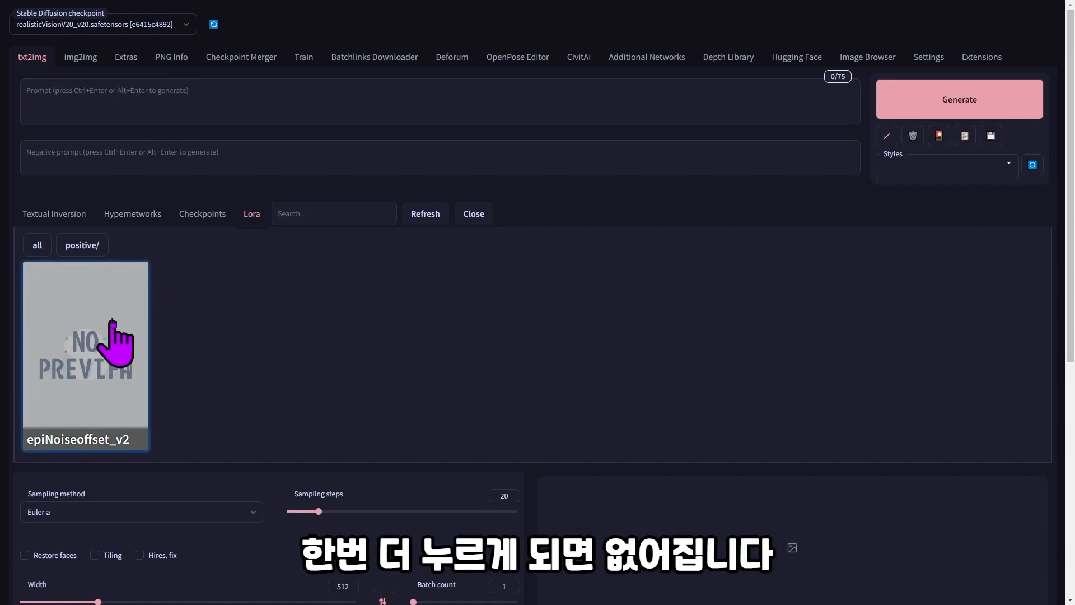
# - Browse the extra networks for checkpoints and hypernetworks, ending on the textual inversion embeddings
pyautogui.click(202, 214)
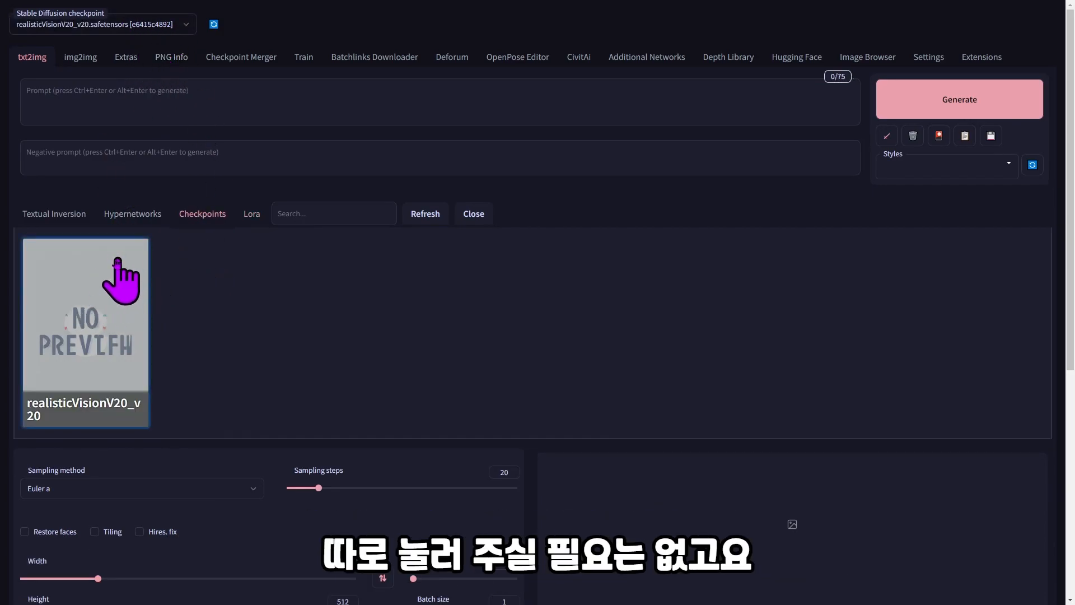
pyautogui.click(146, 221)
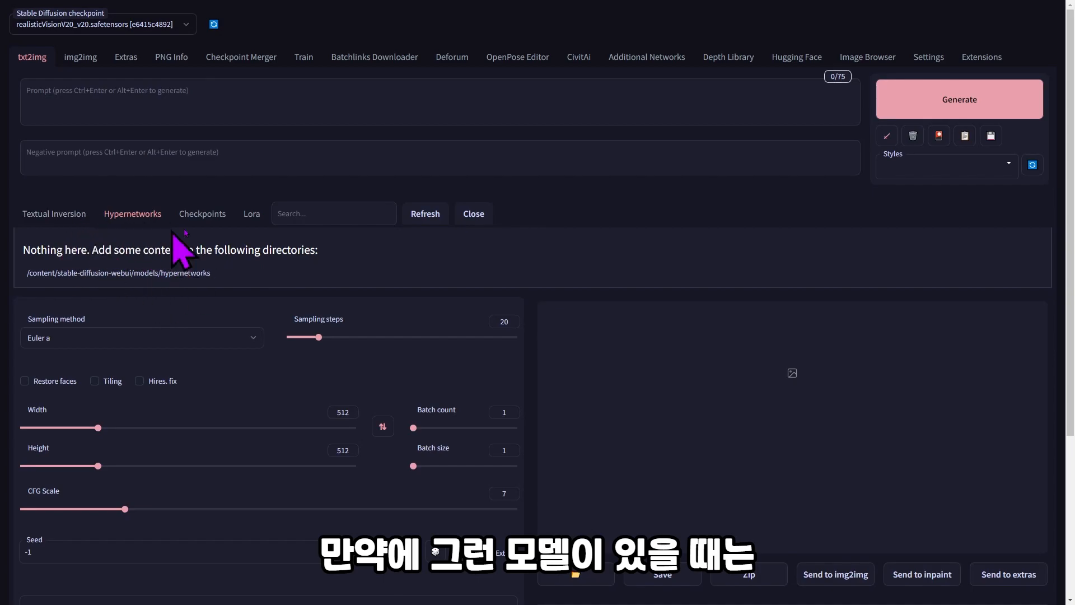
pyautogui.click(53, 215)
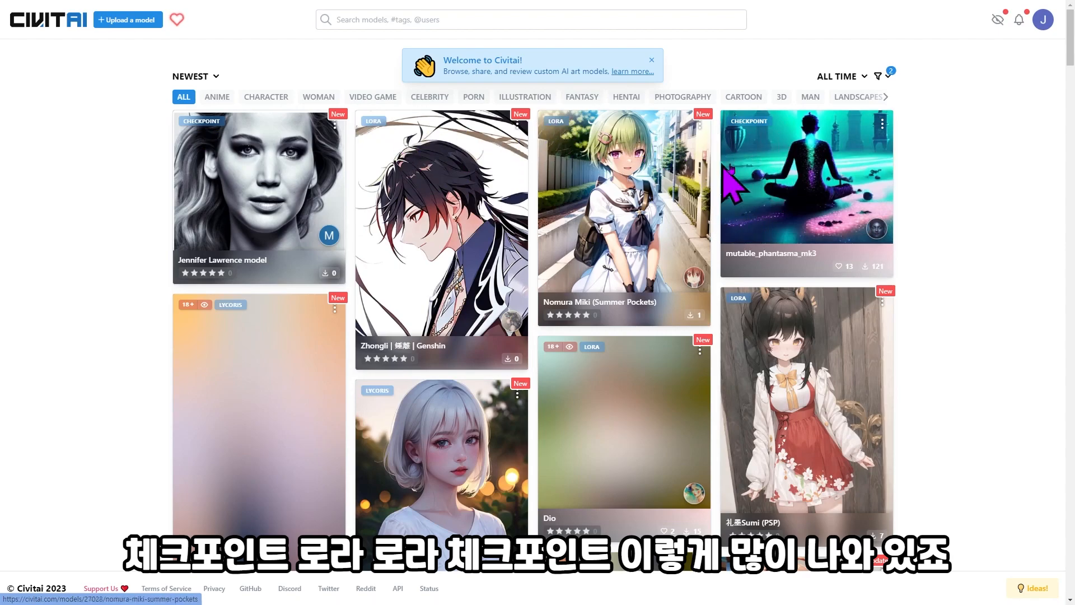
# - Examine the model type labels, such as LoRA, Checkpoint and LyCORIS, on Civitai's newest models page
pyautogui.scroll(-2, 397, 361)
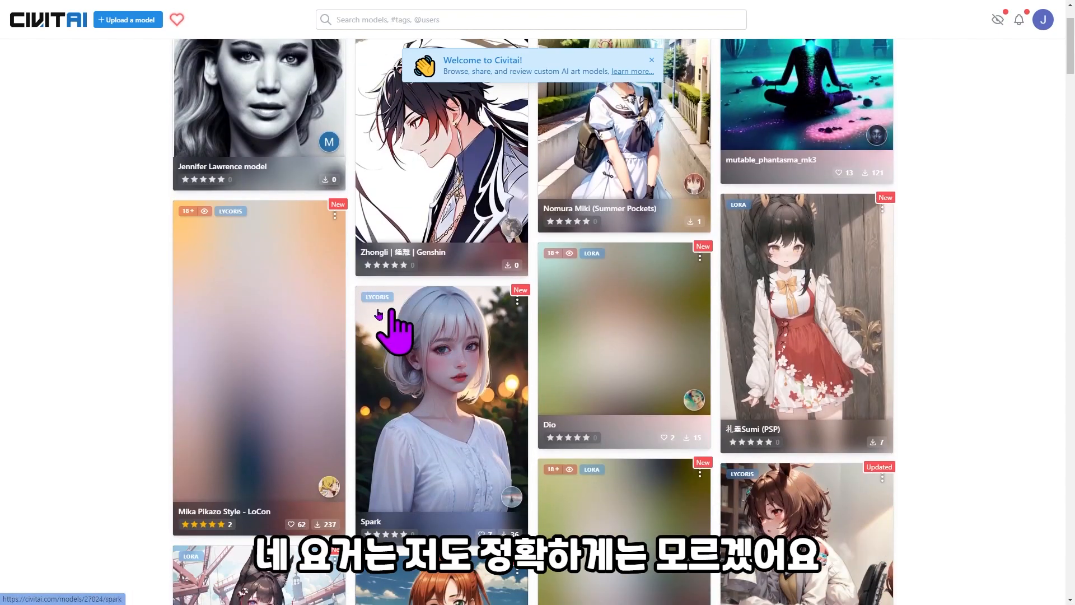
pyautogui.scroll(-1, 417, 331)
pyautogui.scroll(-7, 420, 350)
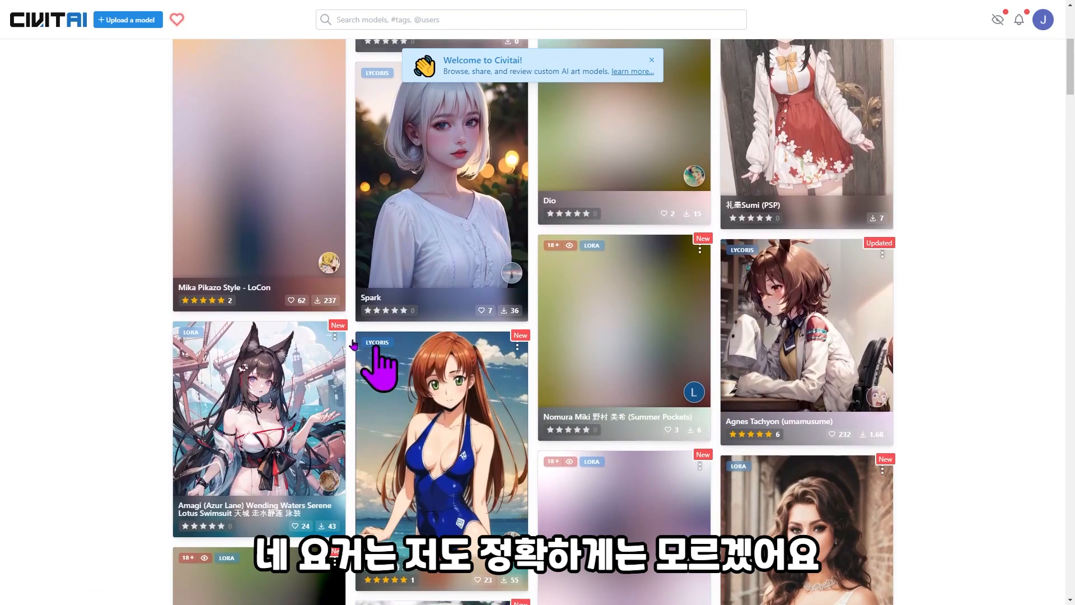
pyautogui.scroll(-2, 414, 386)
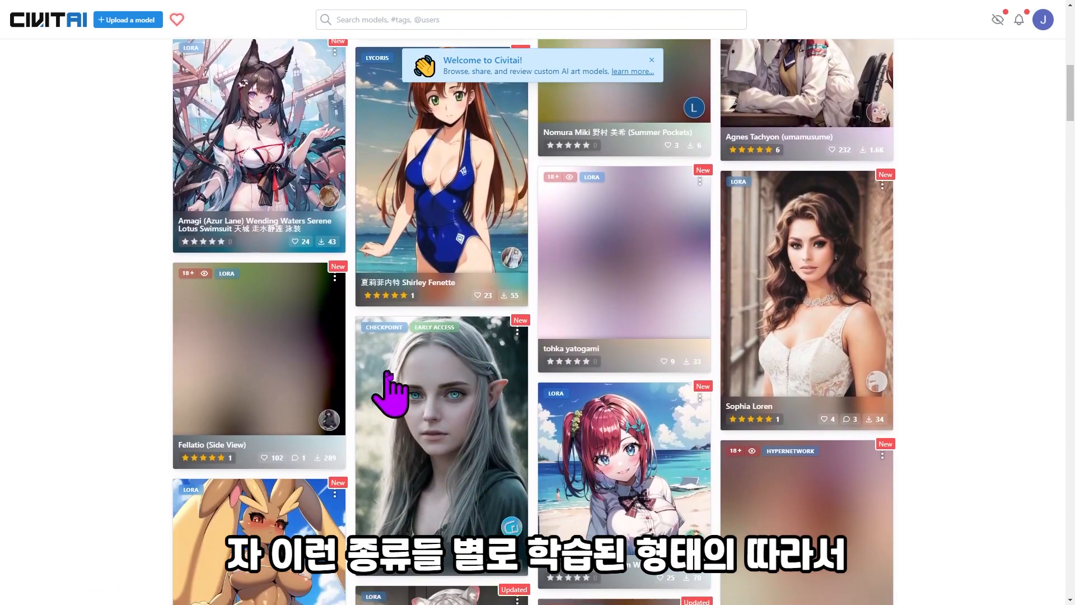
# - Filter the newest models on Civitai to show only the Poses model type
pyautogui.scroll(-2, 386, 381)
pyautogui.scroll(-2, 434, 331)
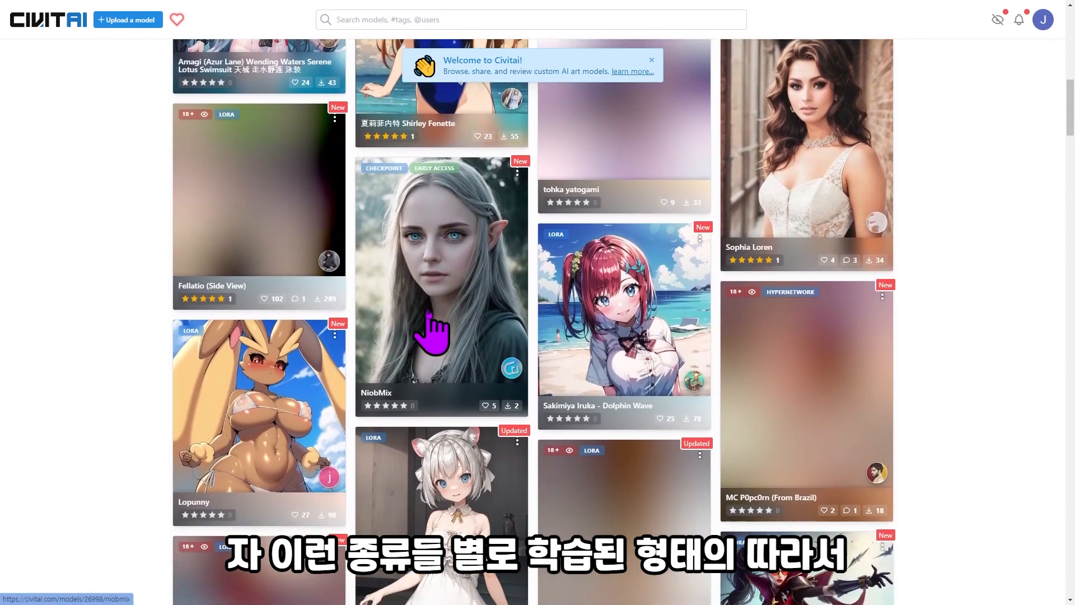
pyautogui.scroll(4, 882, 263)
pyautogui.scroll(12, 896, 263)
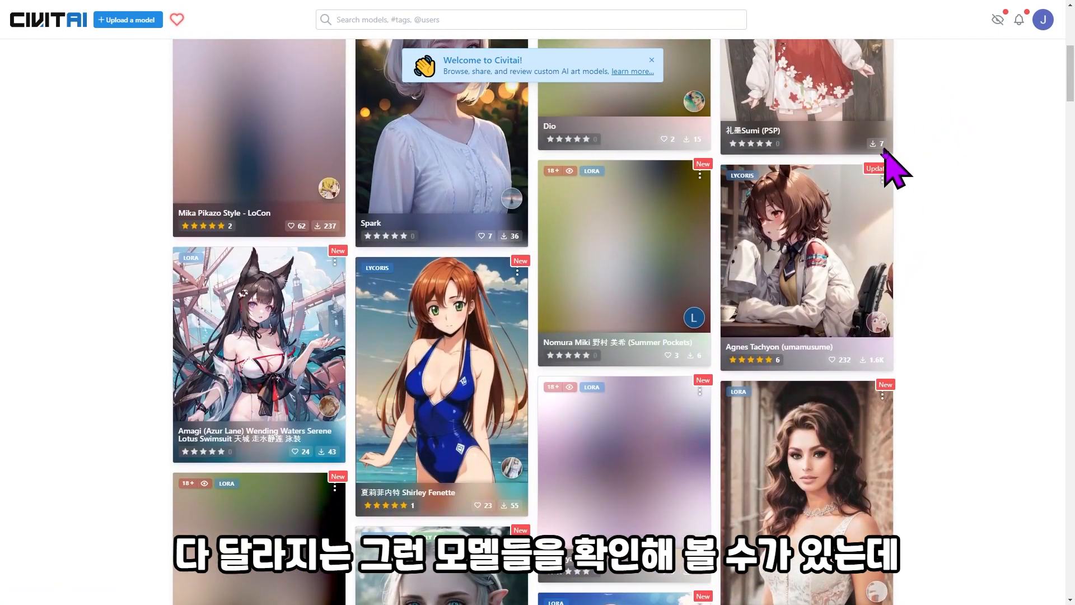
pyautogui.scroll(1, 874, 168)
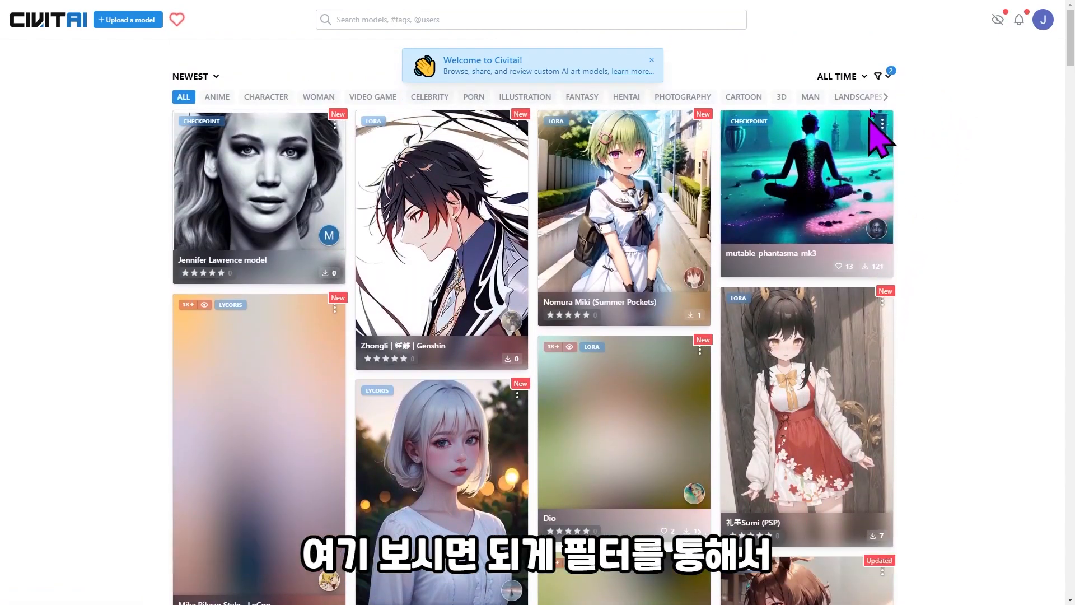
pyautogui.click(879, 76)
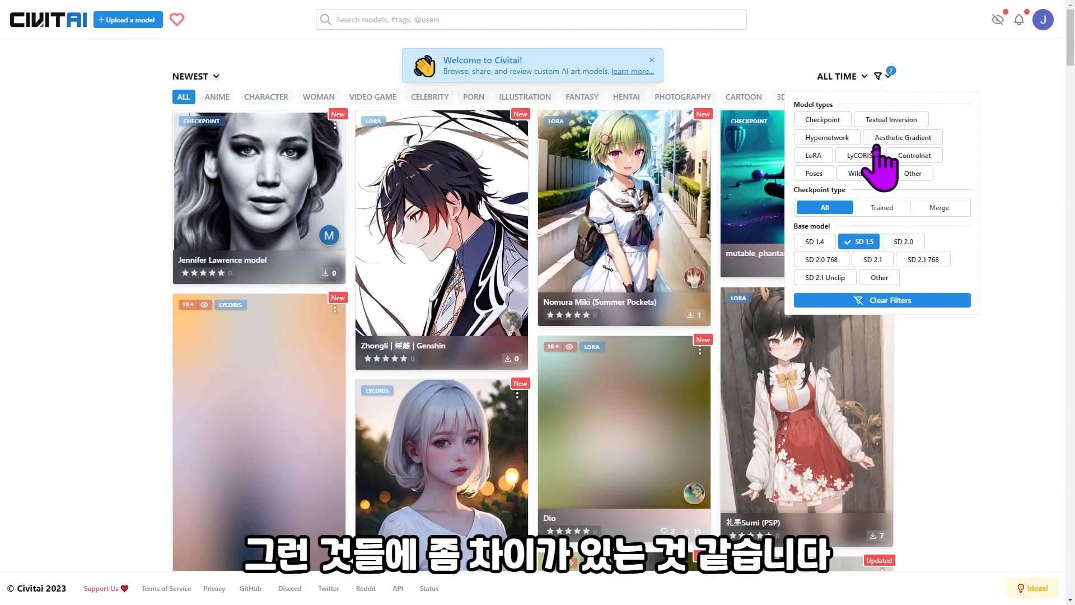
pyautogui.click(819, 174)
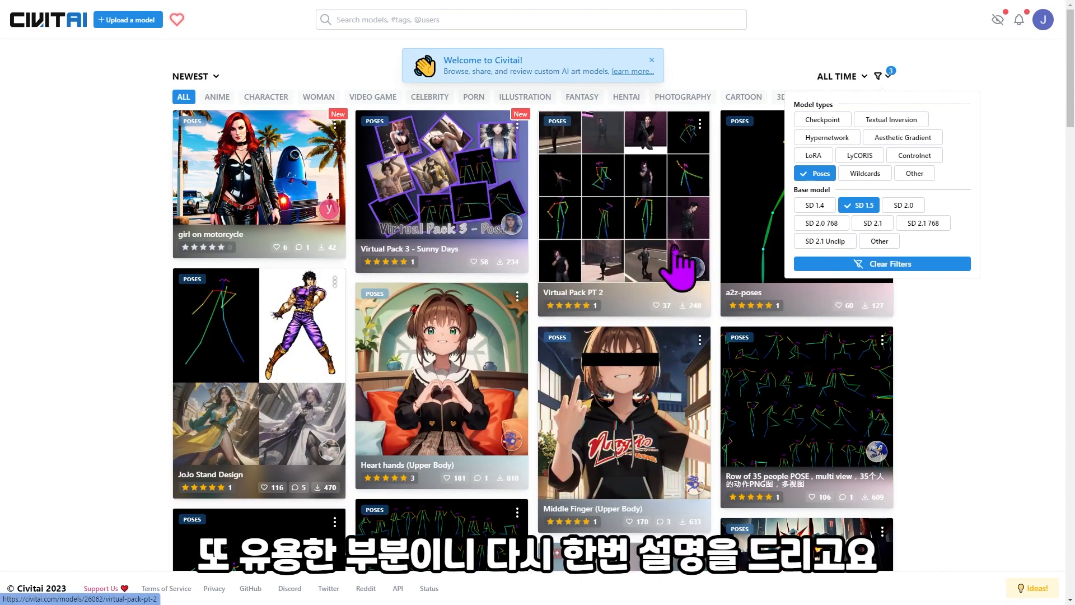
# - Switch the model type filter to Wildcards, and clear it again
pyautogui.click(867, 175)
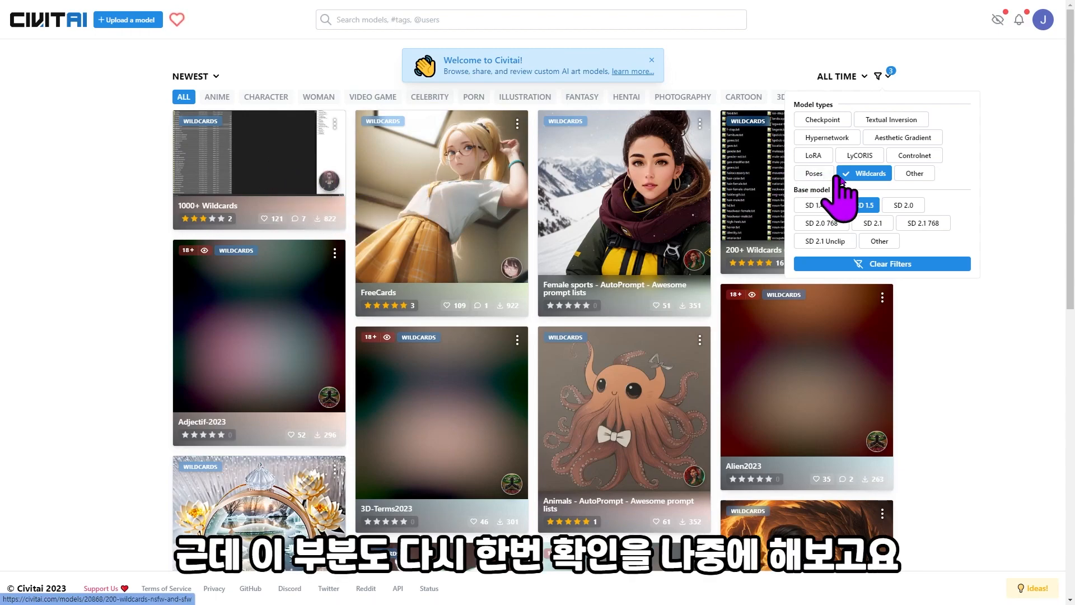
pyautogui.click(873, 174)
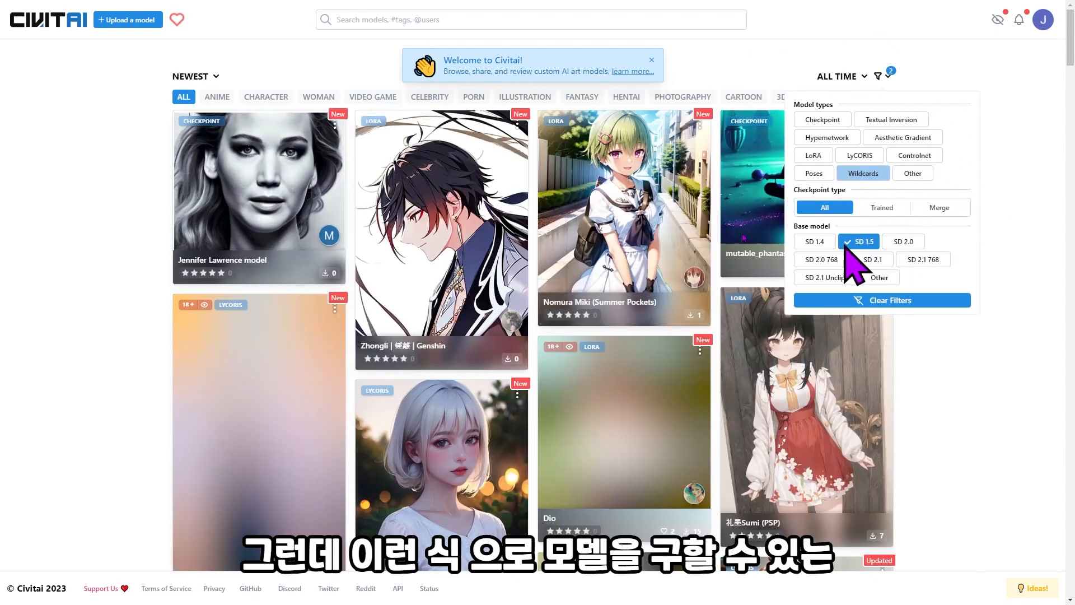
pyautogui.click(211, 79)
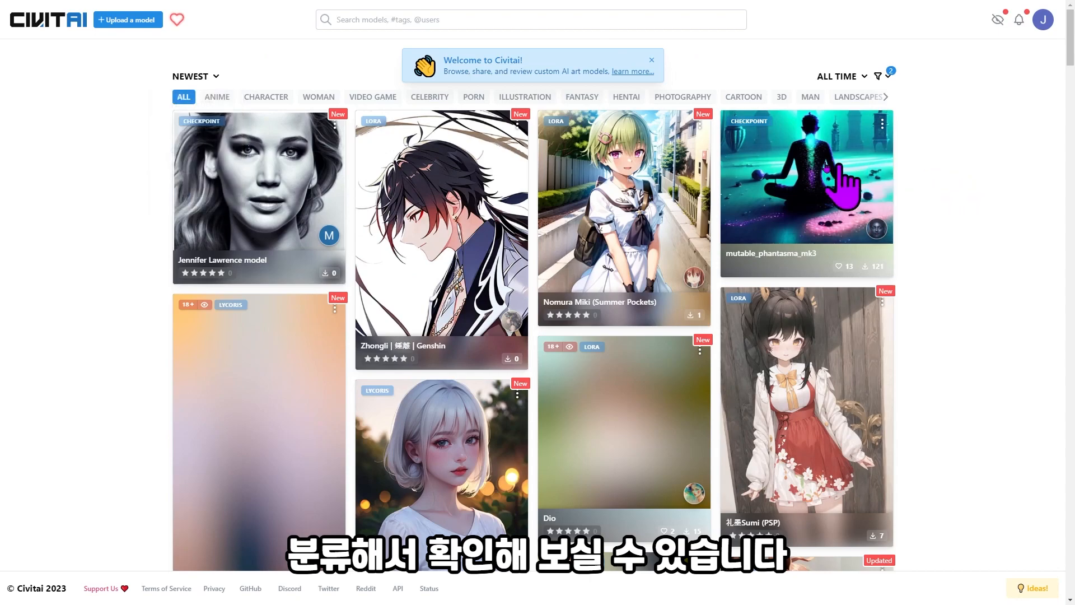
pyautogui.click(893, 120)
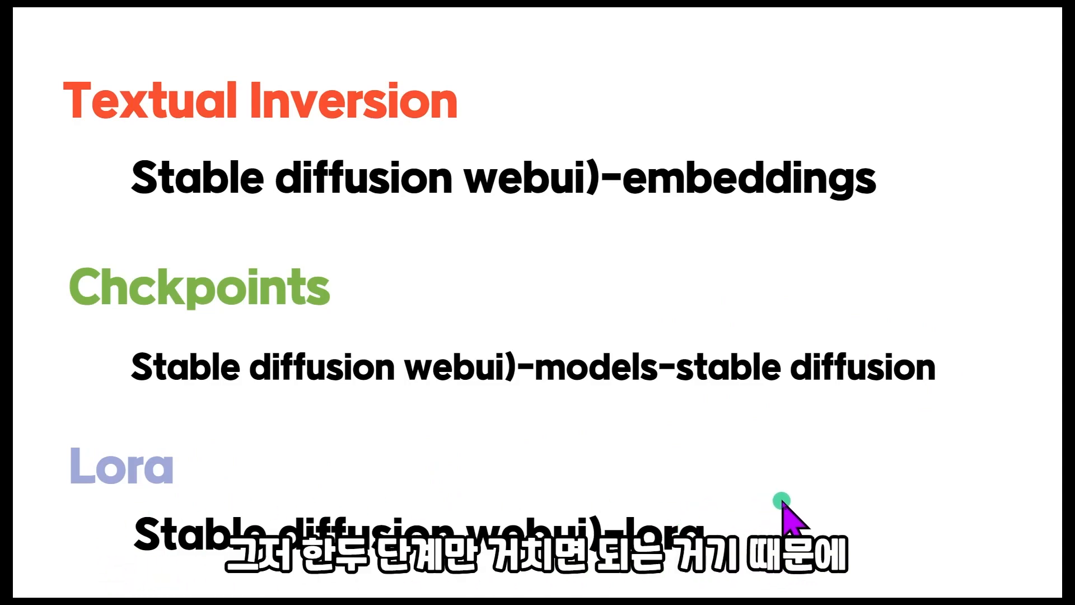
# - Examine the stable-diffusion-webui folder and its models subfolder to locate the storage folders for each model type
pyautogui.moveTo(545, 13)
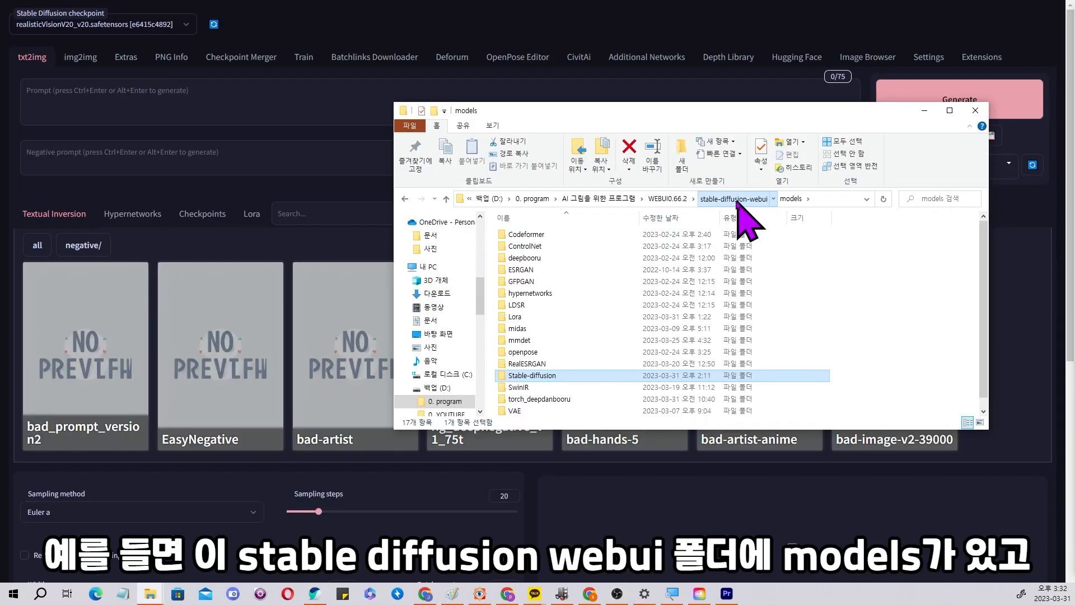
pyautogui.click(750, 199)
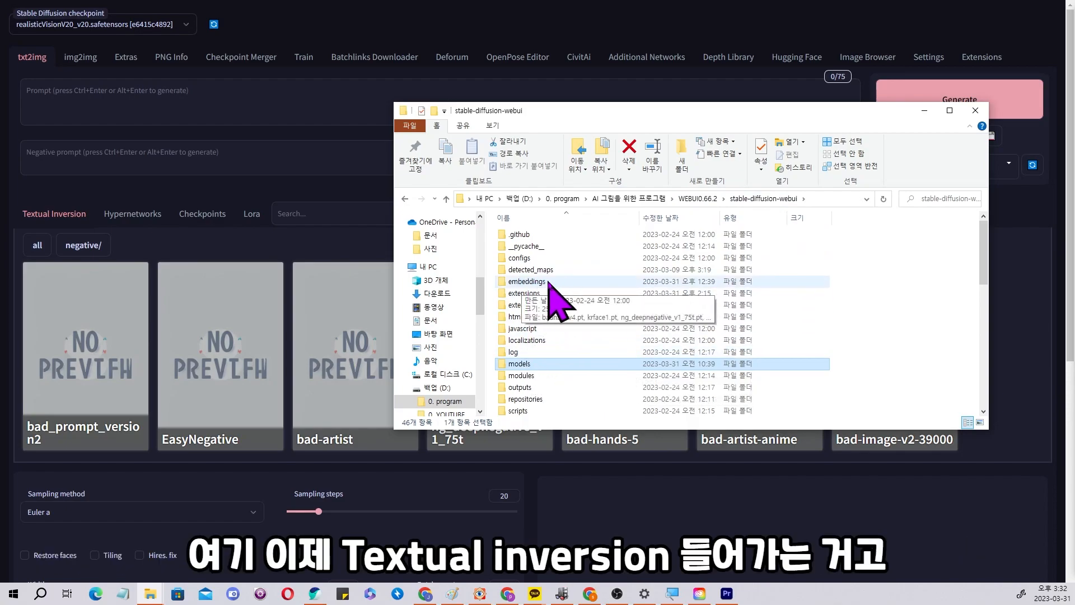
pyautogui.doubleClick(523, 364)
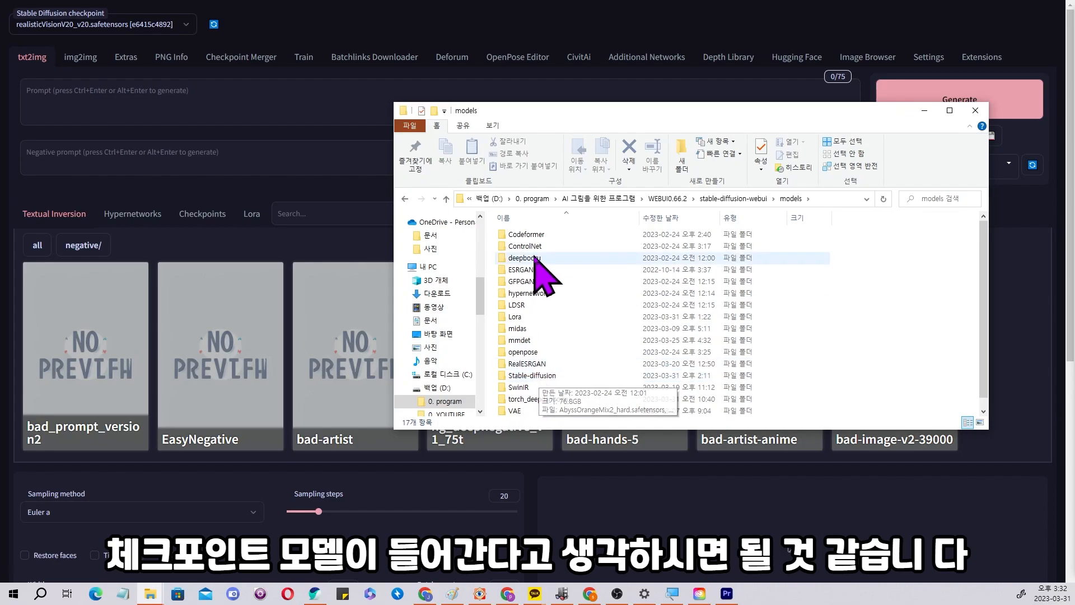
pyautogui.click(1003, 302)
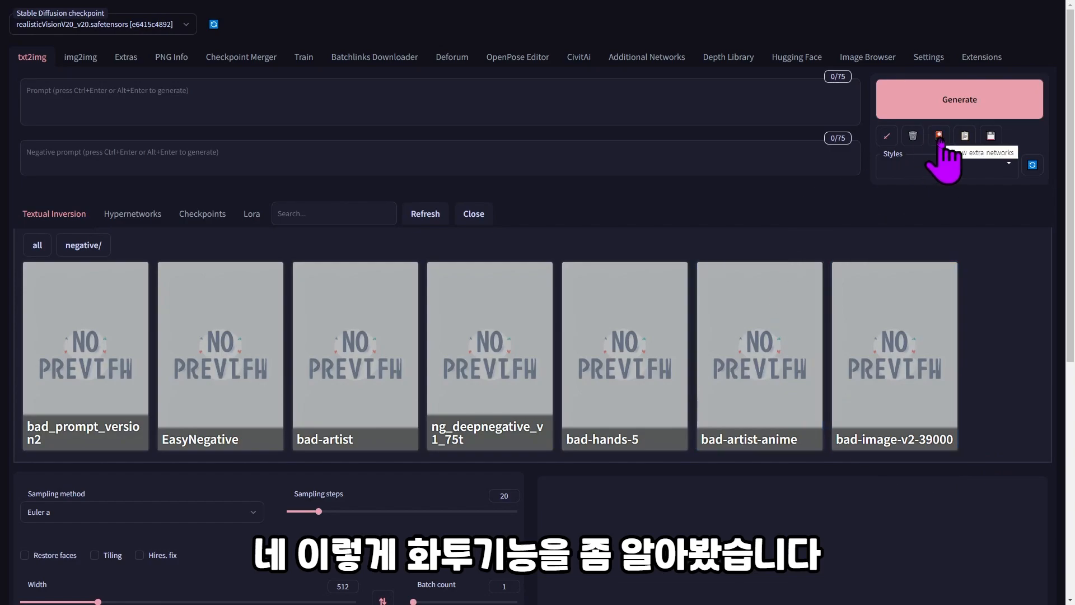
# - Reopen the extra networks and insert all seven textual inversion embeddings, from bad_prompt_version2 to bad-image-v2-39000, into the prompt
pyautogui.click(485, 220)
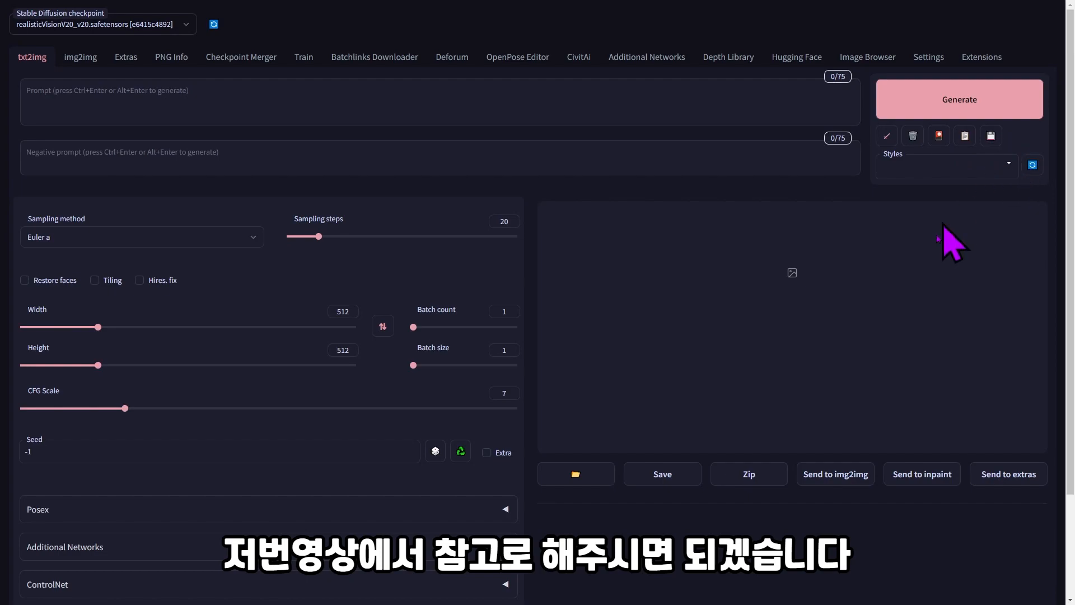
pyautogui.click(346, 99)
pyautogui.click(935, 140)
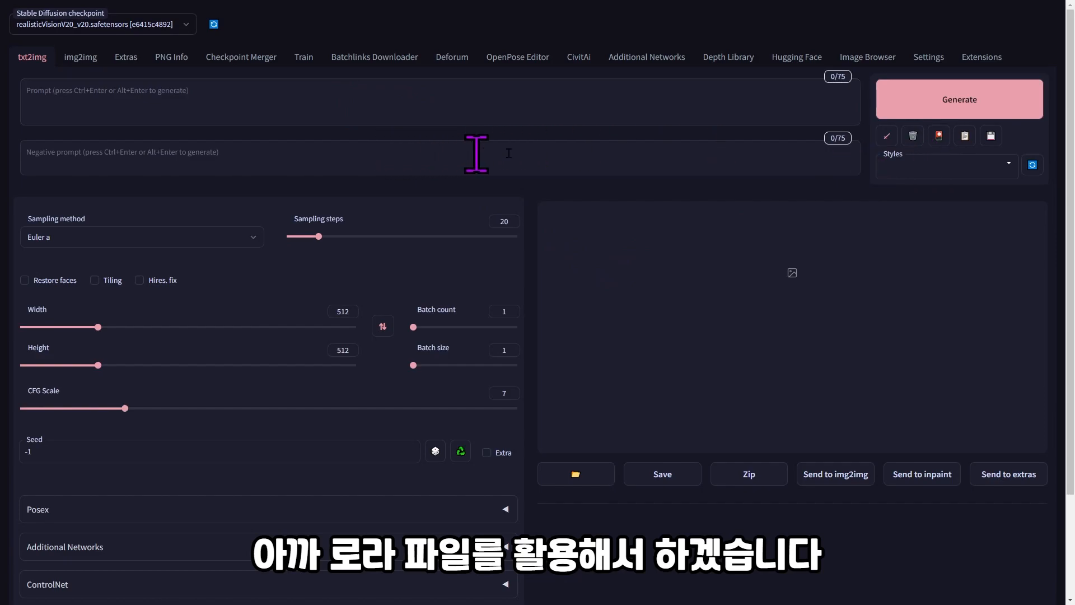
pyautogui.click(939, 137)
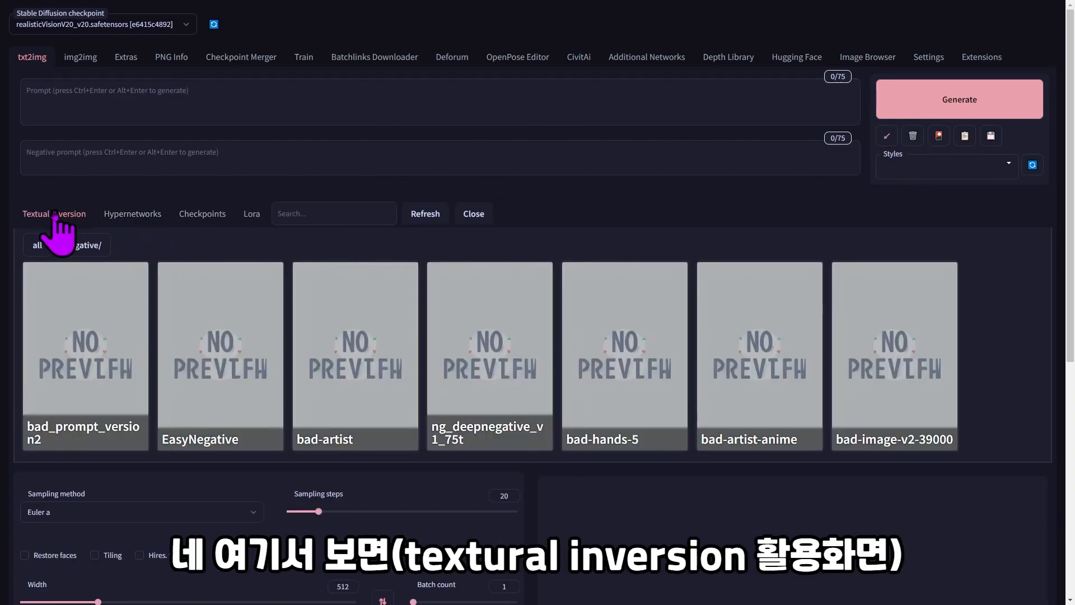
pyautogui.click(95, 333)
pyautogui.click(185, 342)
pyautogui.click(336, 353)
pyautogui.click(470, 359)
pyautogui.click(599, 362)
pyautogui.click(789, 361)
pyautogui.click(880, 364)
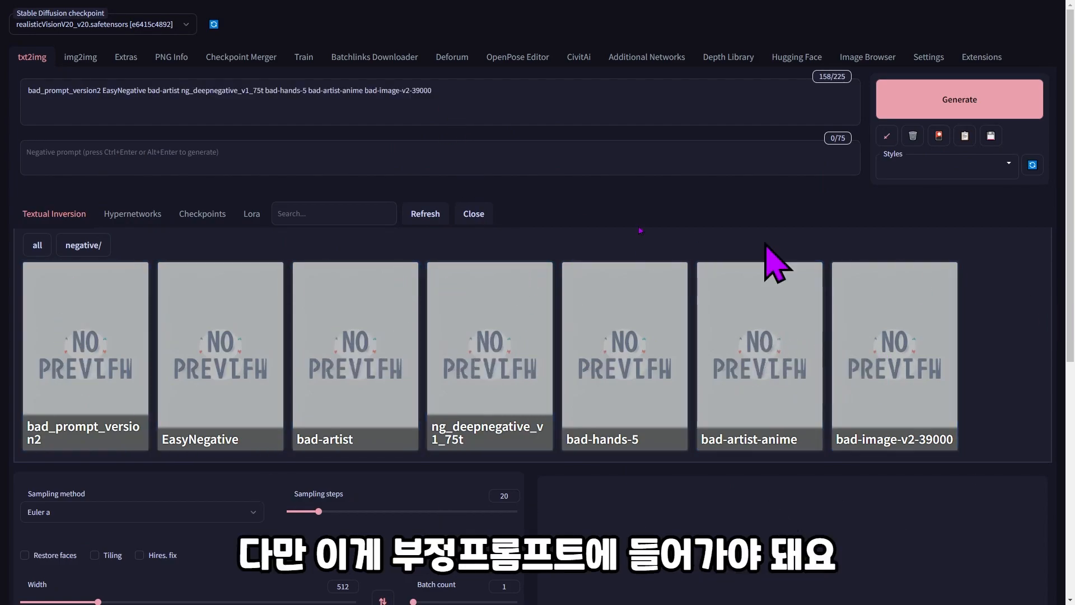
# - Move all the embedding names from the prompt into the negative prompt, leaving the prompt empty
pyautogui.click(81, 246)
pyautogui.moveTo(480, 96); pyautogui.dragTo(14, 95)
pyautogui.hotkey('ctrl', 'c')
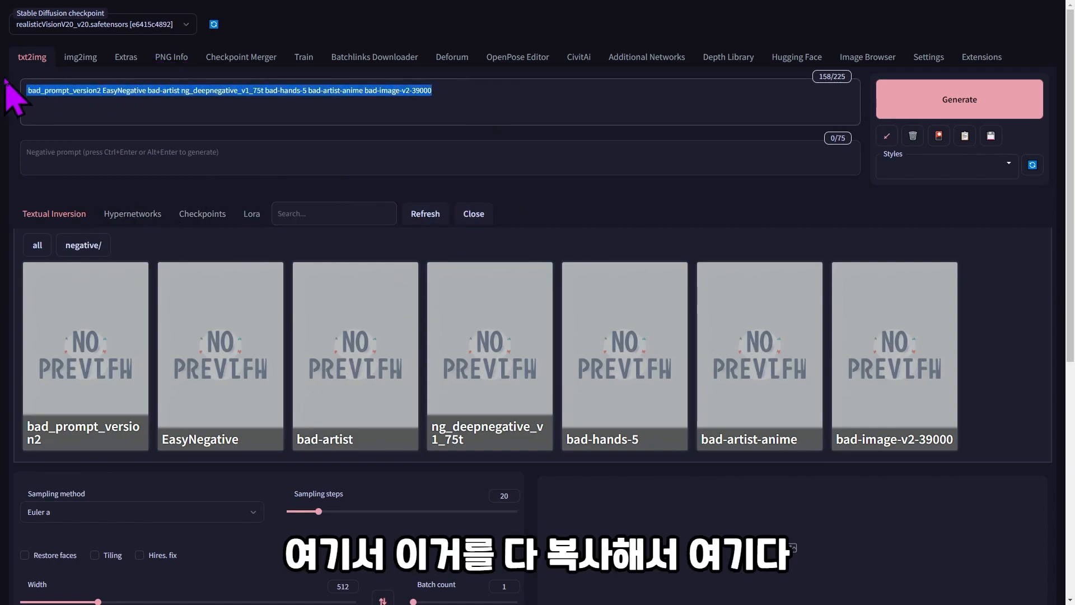
pyautogui.click(108, 153)
pyautogui.hotkey('ctrl', 'v')
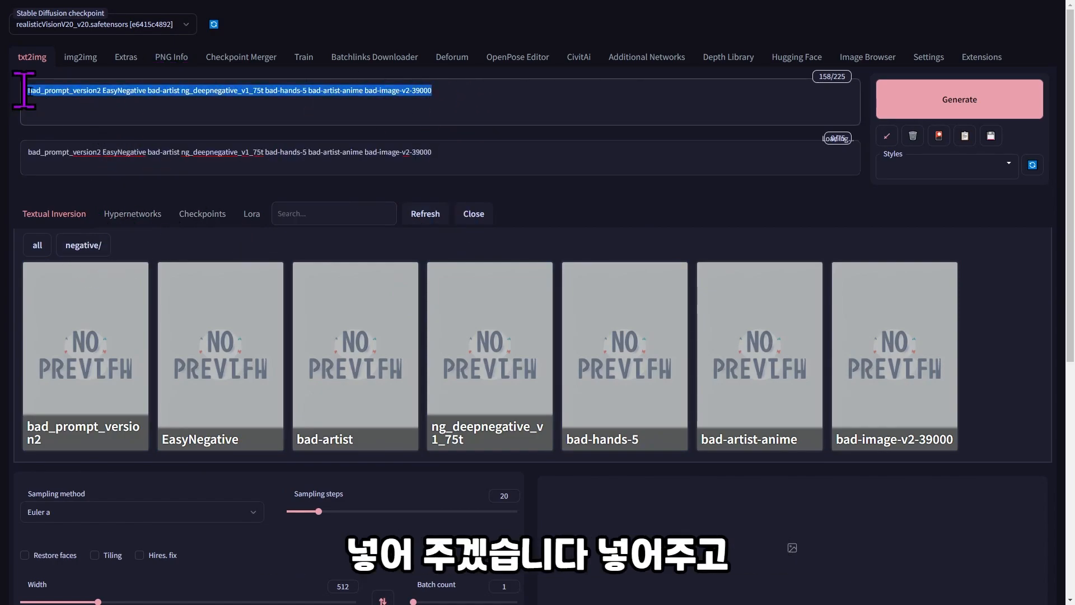
pyautogui.press('BackSpace')
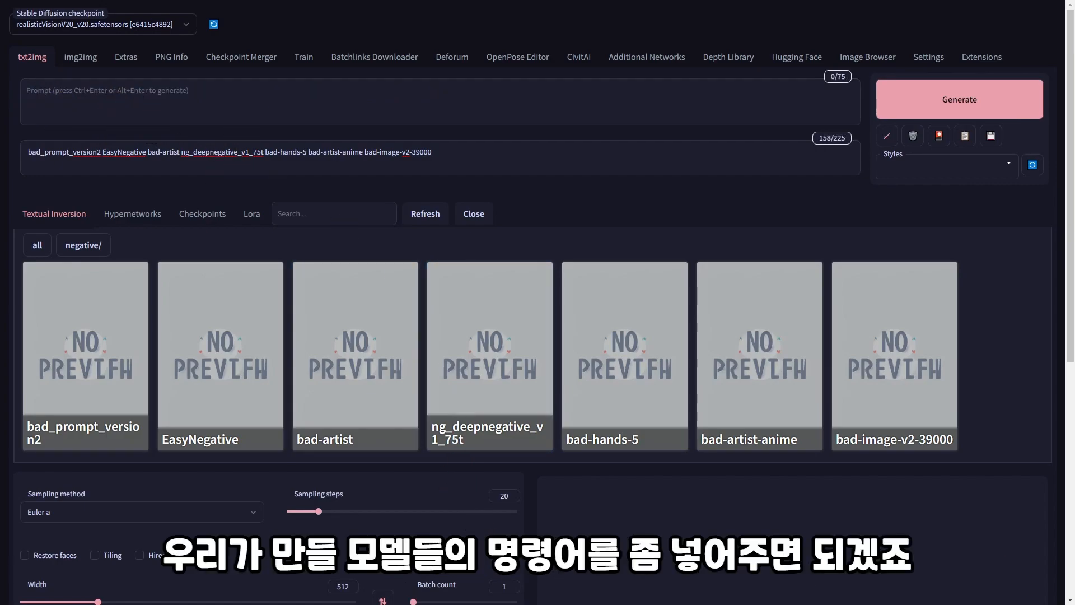
# - Enter the prompt '(masterpiece, best quality, photorealistic:1.2), 1girl, (k-pop idol:1.3), (realistic 18 years old korean beauty, realistic short hair,on the bed, lim light' and generate the image
pyautogui.write('(masterpiece, best quality, photorealistic:1.2), 1girl, (k-pop idol:1.3), (realistic 18 years old korean beauty, realistic short hair,on the bed, lim light')
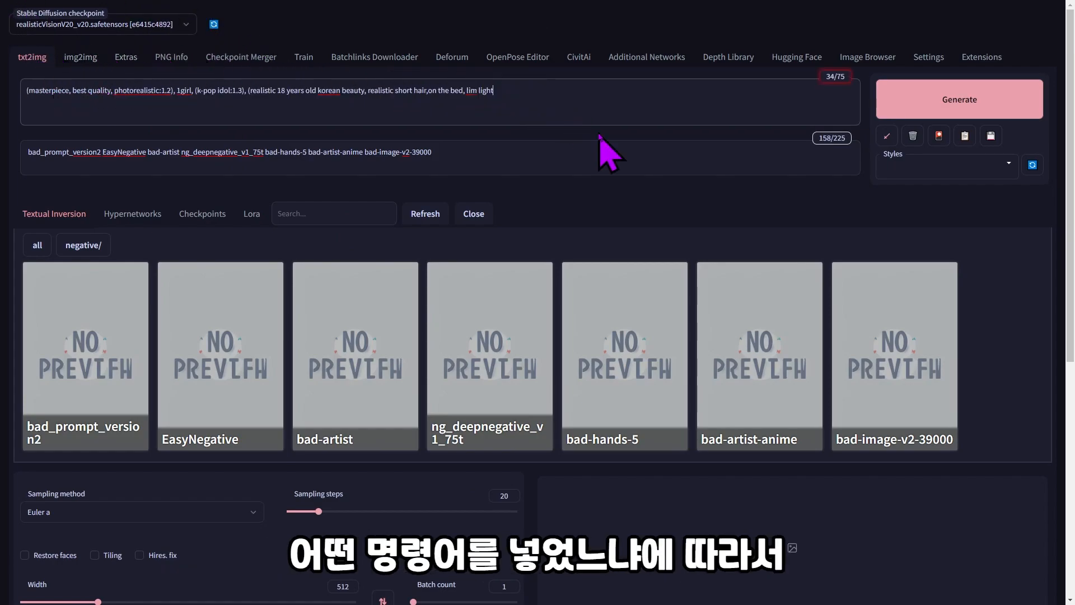
pyautogui.click(930, 105)
pyautogui.scroll(-1, 811, 154)
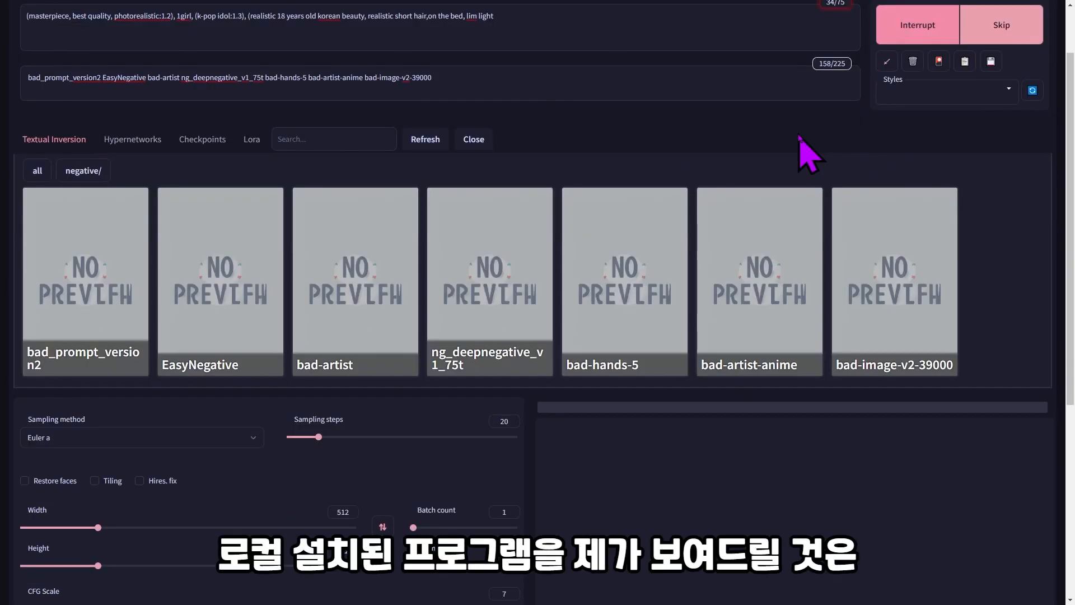
pyautogui.scroll(1, 806, 153)
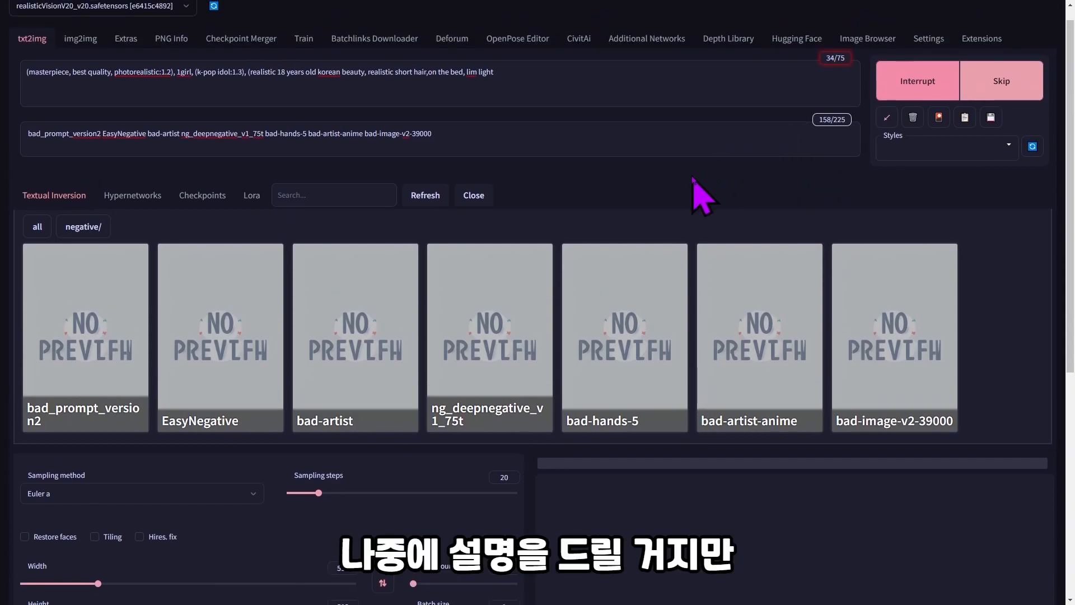
pyautogui.scroll(-1, 696, 187)
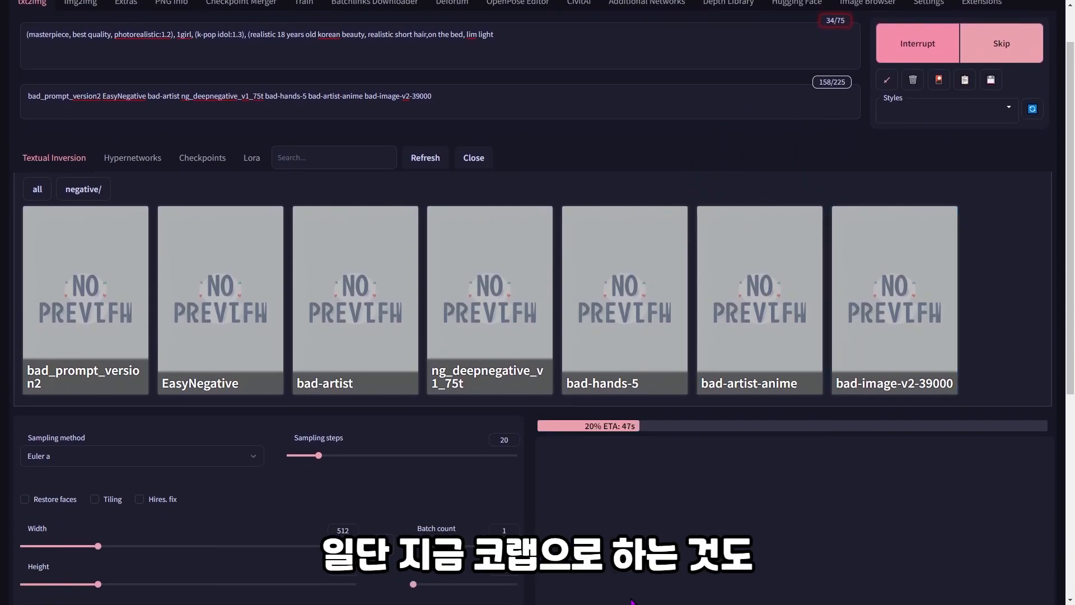
pyautogui.scroll(-2, 943, 185)
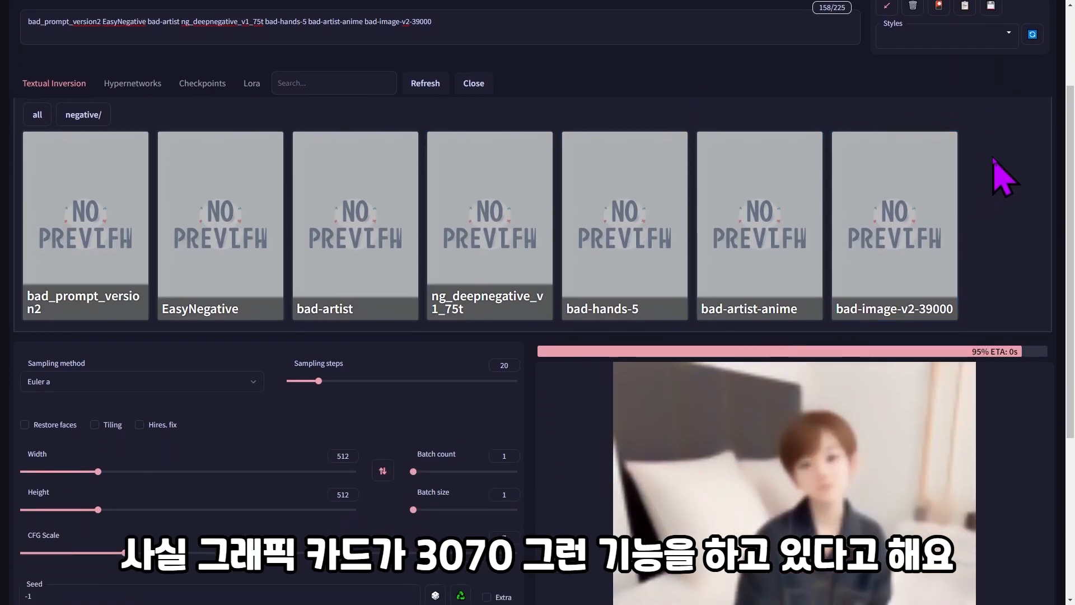
pyautogui.scroll(-1, 994, 159)
pyautogui.scroll(2, 993, 158)
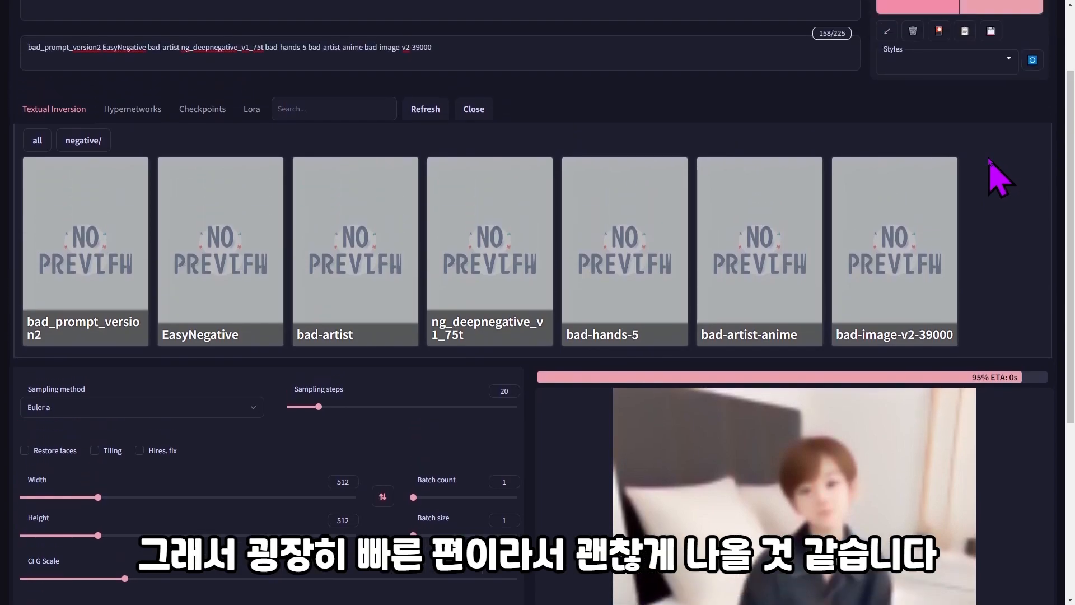
pyautogui.scroll(-2, 988, 159)
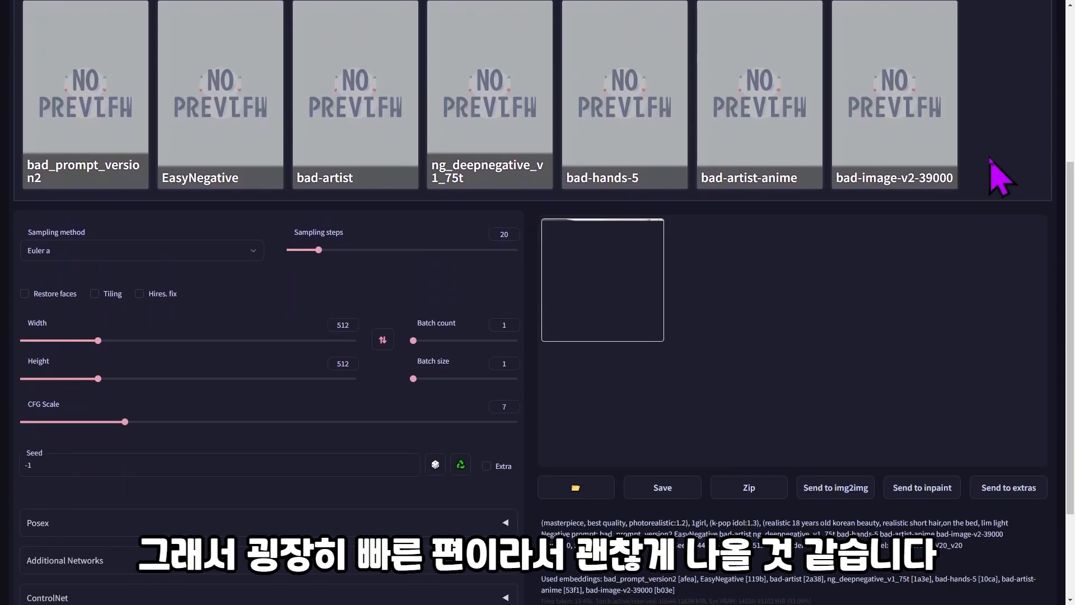
pyautogui.scroll(1, 997, 132)
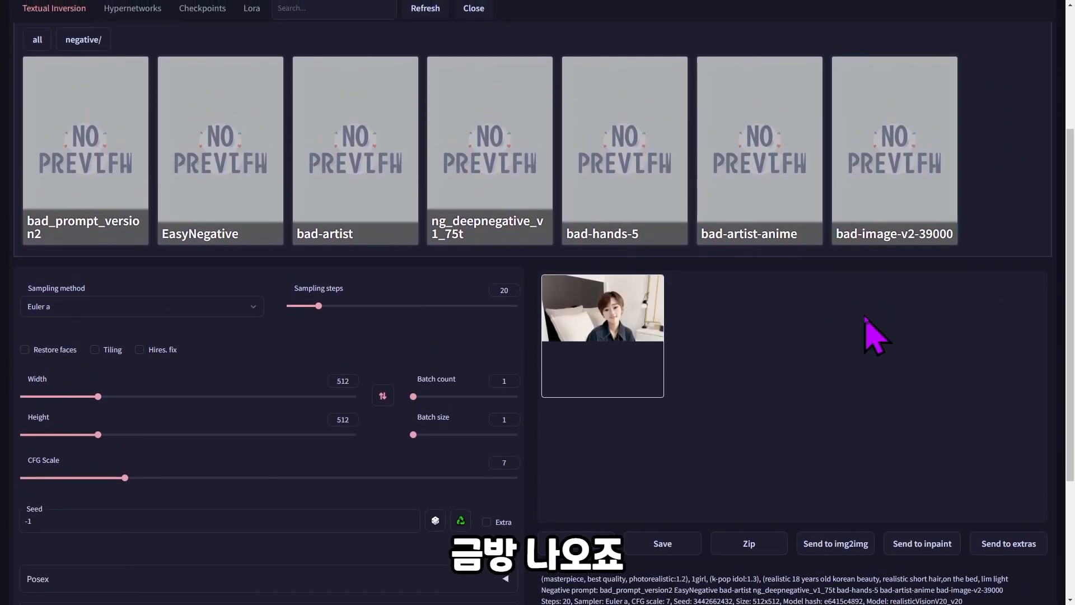
pyautogui.click(618, 326)
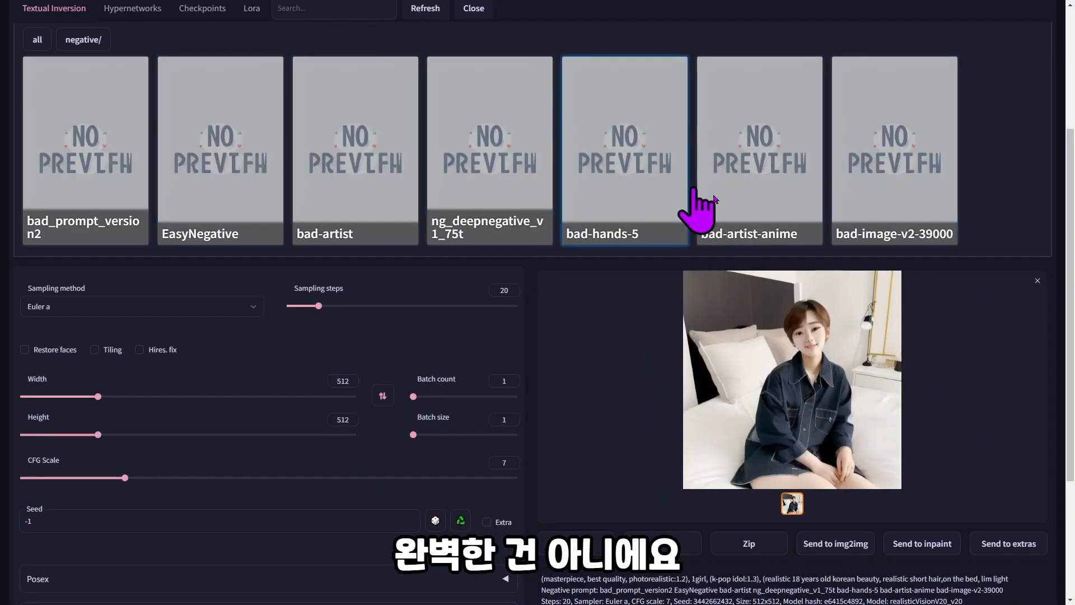
# - Cut the prompt down to 'masterpiece, best quality', removing the parenthesis and all other terms
pyautogui.scroll(1, 409, 355)
pyautogui.scroll(2, 221, 34)
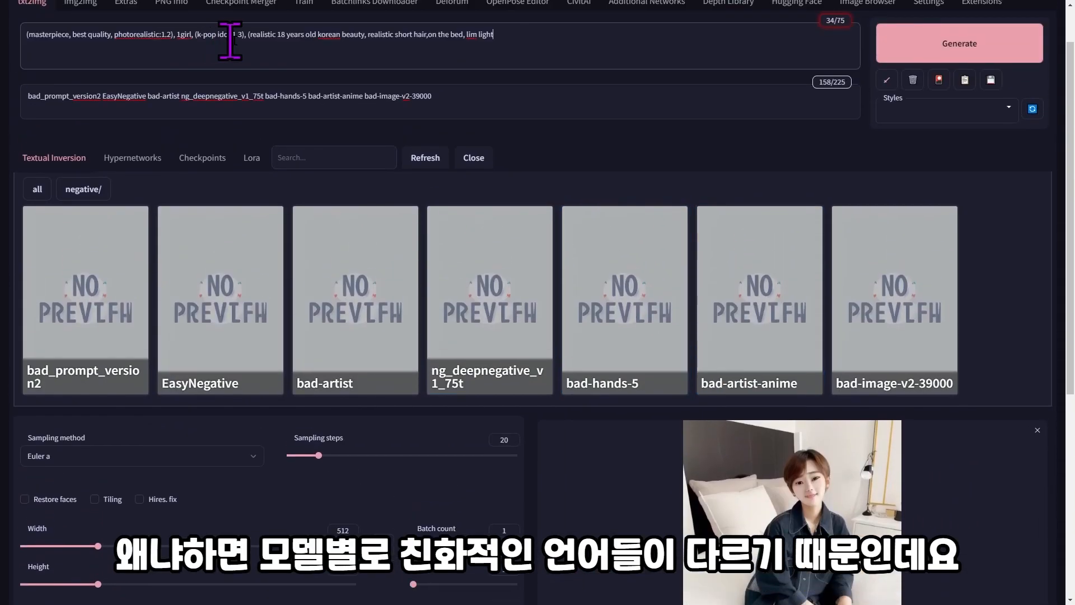
pyautogui.scroll(1, 482, 61)
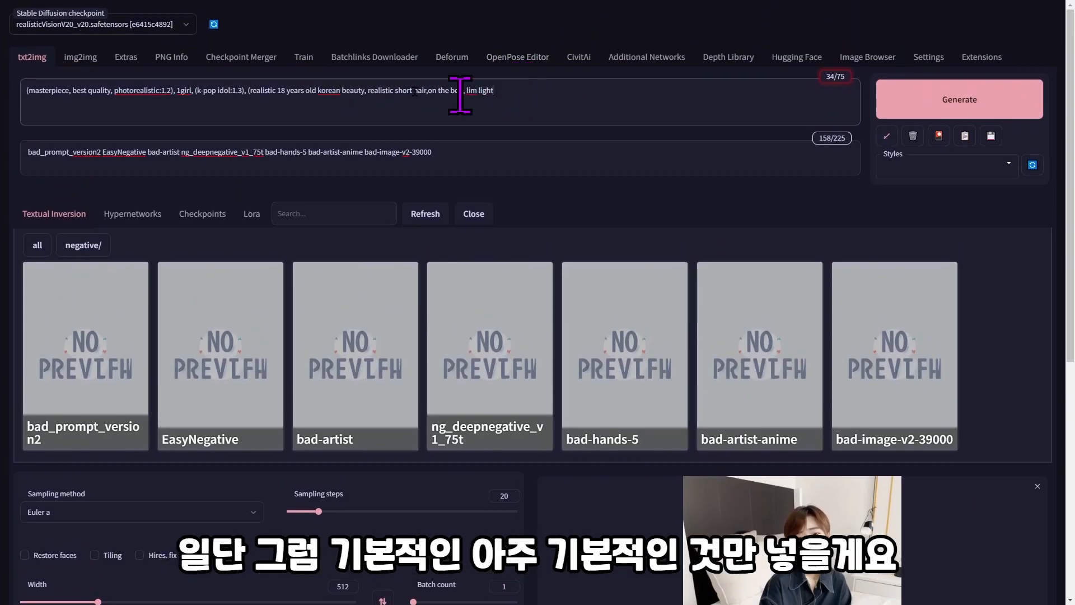
pyautogui.moveTo(497, 96); pyautogui.dragTo(9, 98)
pyautogui.click(51, 81)
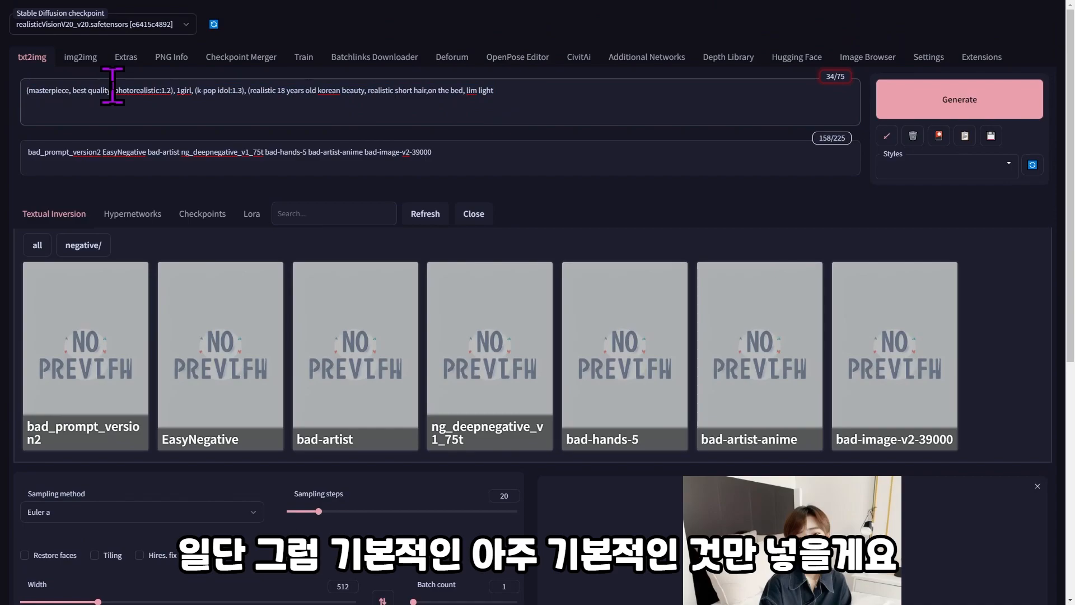
pyautogui.moveTo(112, 88); pyautogui.dragTo(511, 113)
pyautogui.press('BackSpace')
pyautogui.press('BackSpace')
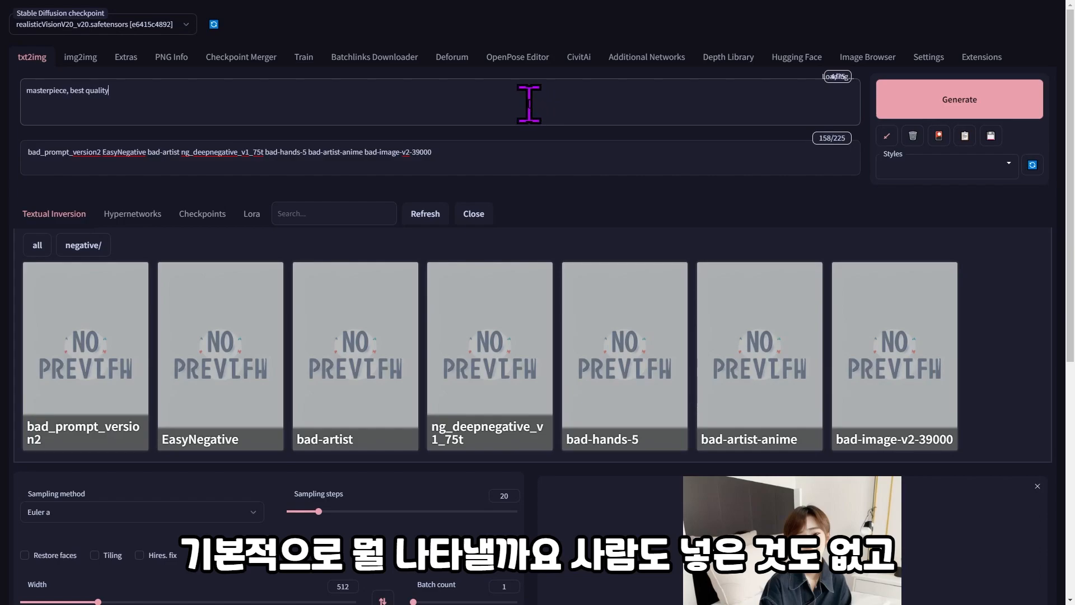
# - Generate an image from the shortened prompt and view the result enlarged
pyautogui.click(890, 106)
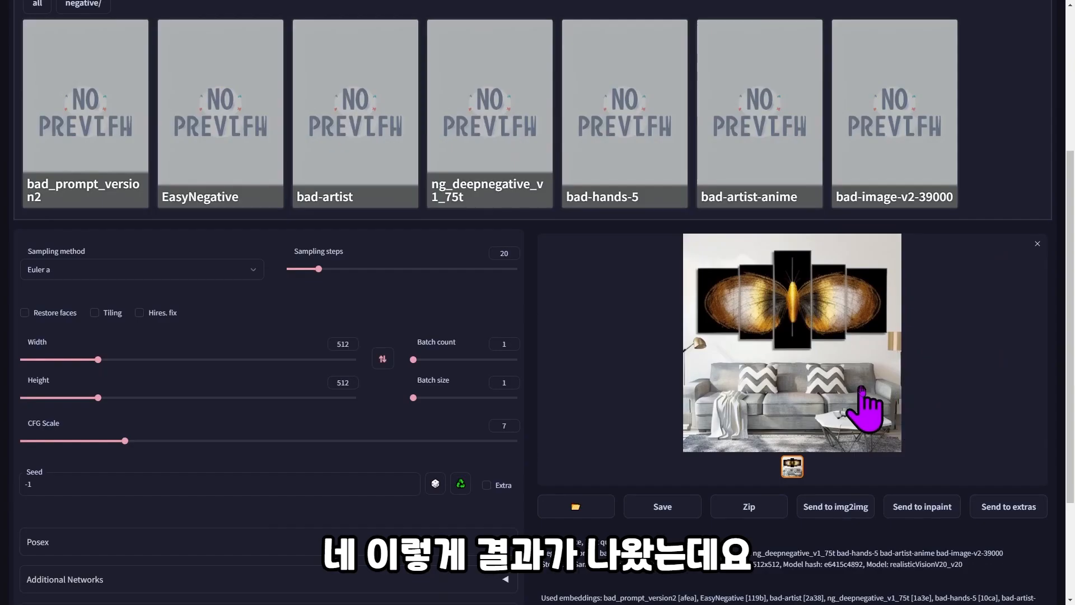
pyautogui.scroll(6, 840, 348)
pyautogui.scroll(-2, 784, 324)
pyautogui.scroll(-1, 829, 392)
pyautogui.click(842, 456)
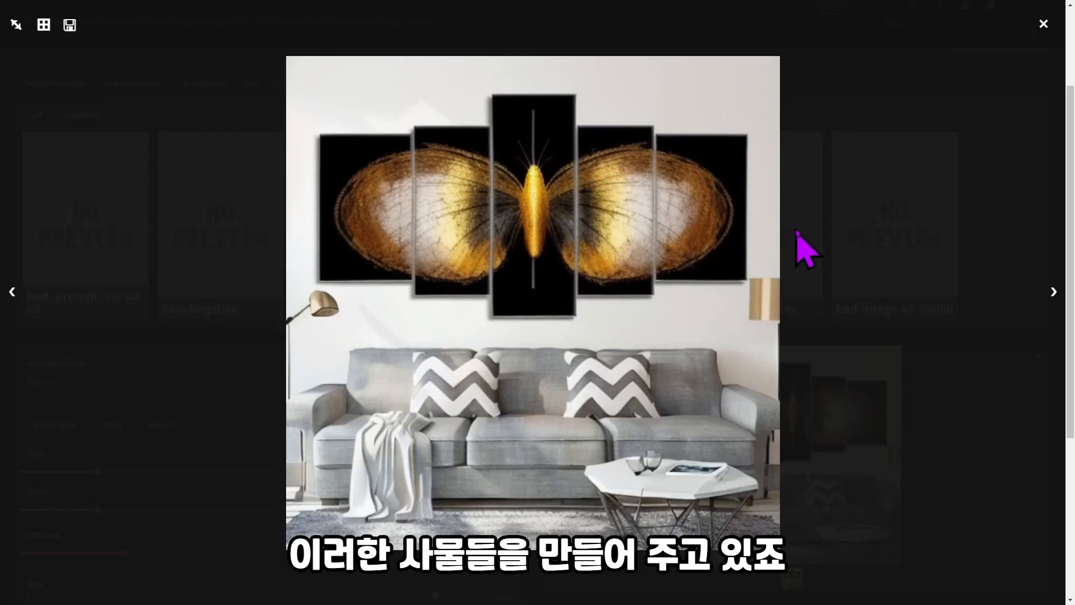
# - Close the enlarged picture and replace the prompt with the '(masterpiece),(best quality),high resolution, Raw' Korean beauty portrait prompt ending in 'perfect anatomy'
pyautogui.click(860, 140)
pyautogui.scroll(2, 792, 408)
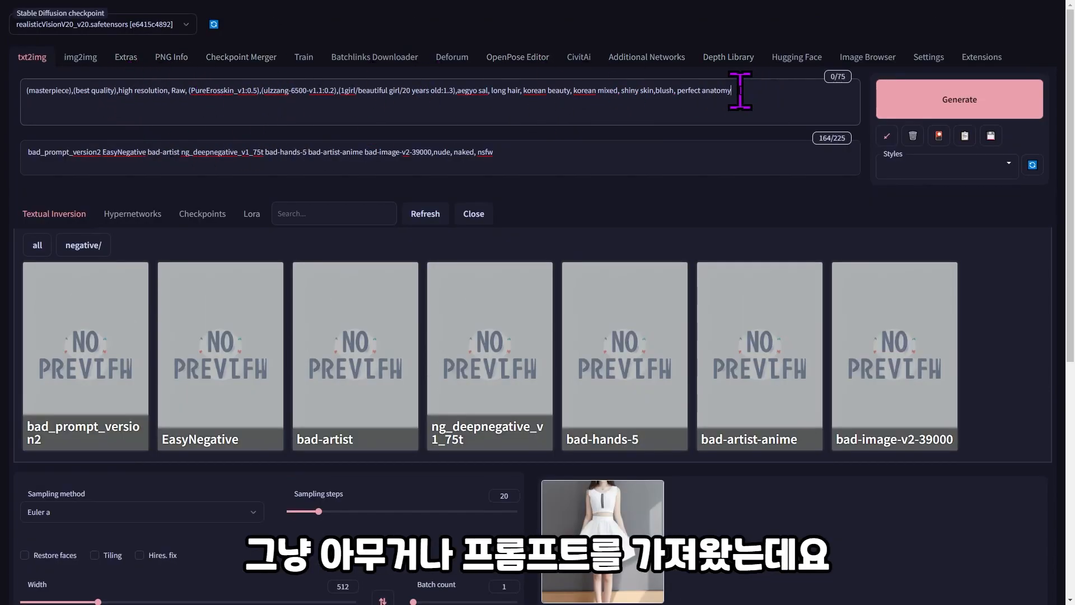
pyautogui.click(535, 143)
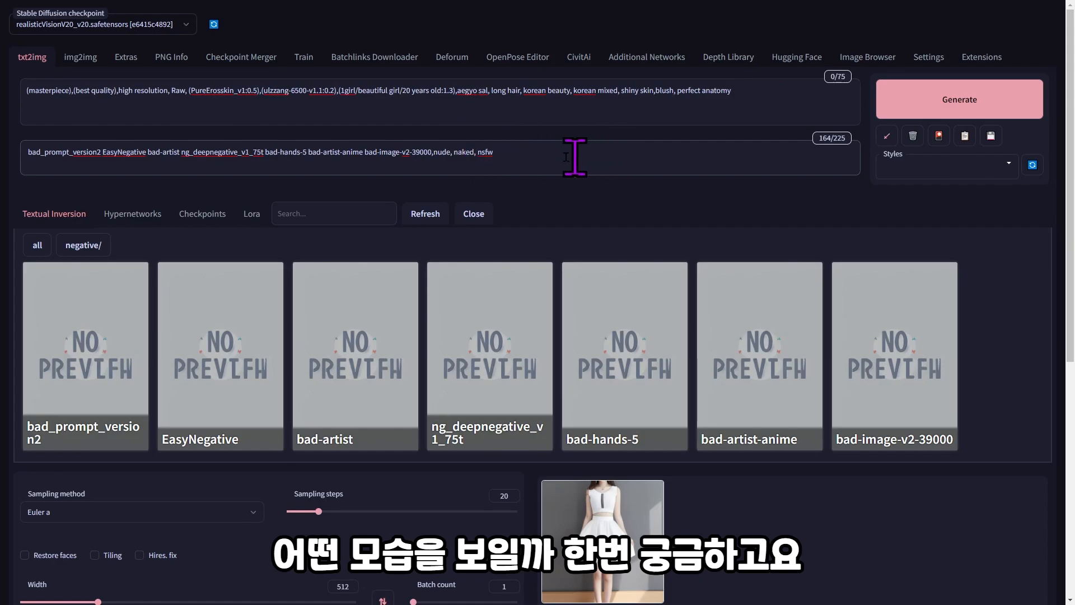
pyautogui.scroll(-1, 600, 180)
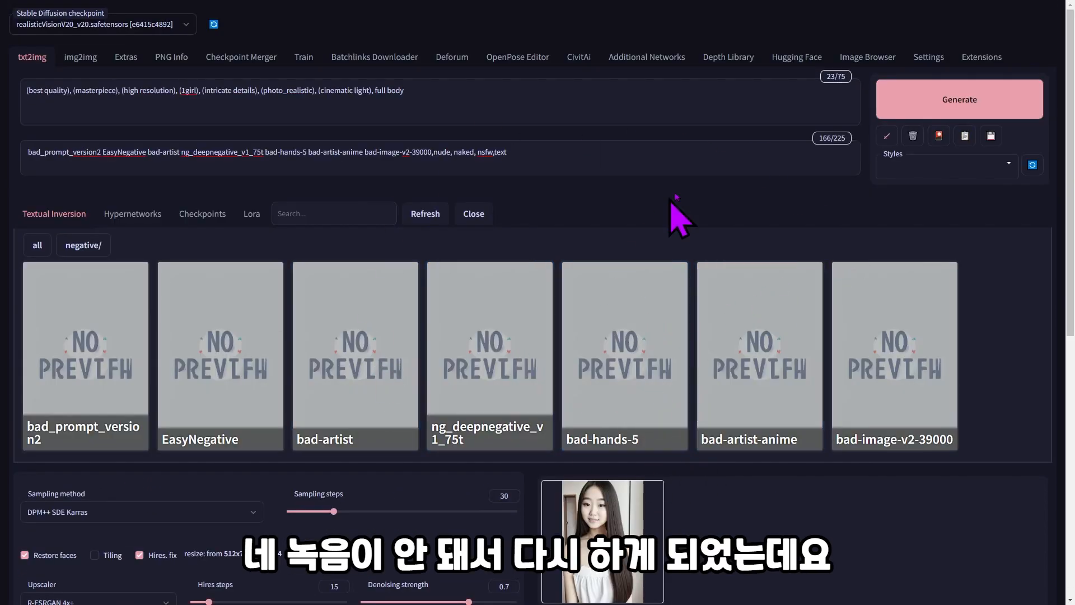
# - Review the prompt and the exclusion terms at the end of the negative prompt
pyautogui.moveTo(486, 92); pyautogui.dragTo(16, 97)
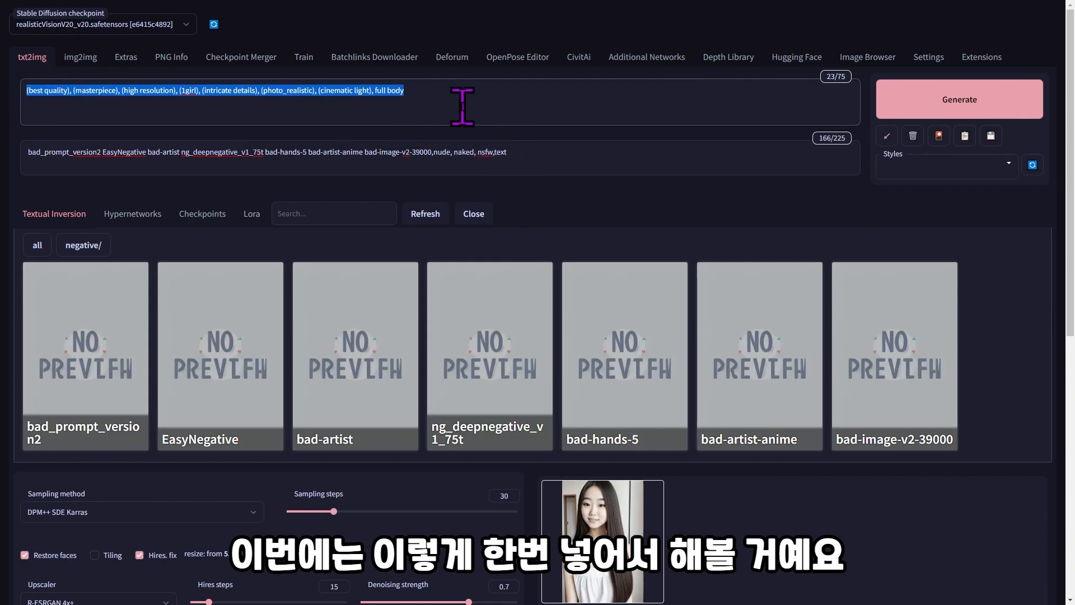
pyautogui.click(123, 104)
pyautogui.moveTo(28, 90); pyautogui.dragTo(311, 132)
pyautogui.moveTo(508, 152); pyautogui.dragTo(432, 152)
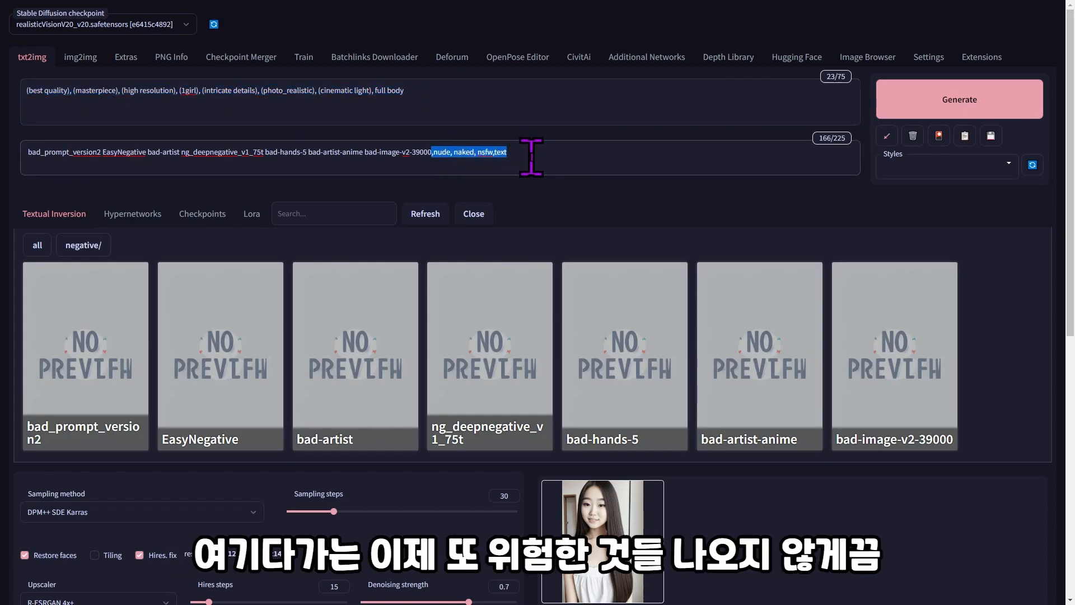
pyautogui.click(469, 152)
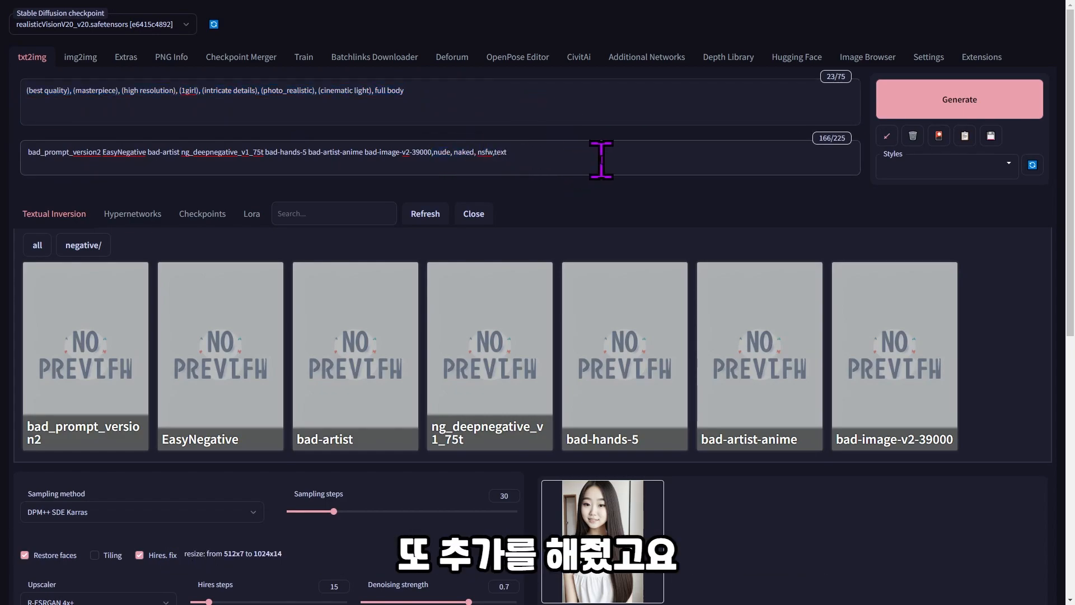
# - Choose DPM++ SDE Karras as the sampling method
pyautogui.scroll(-5, 608, 167)
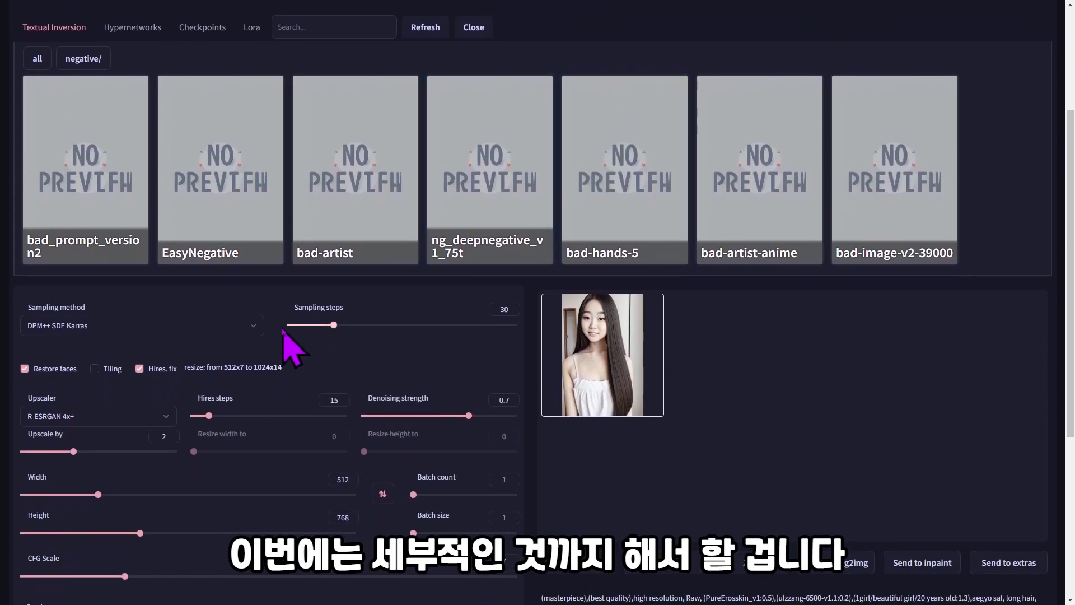
pyautogui.click(251, 327)
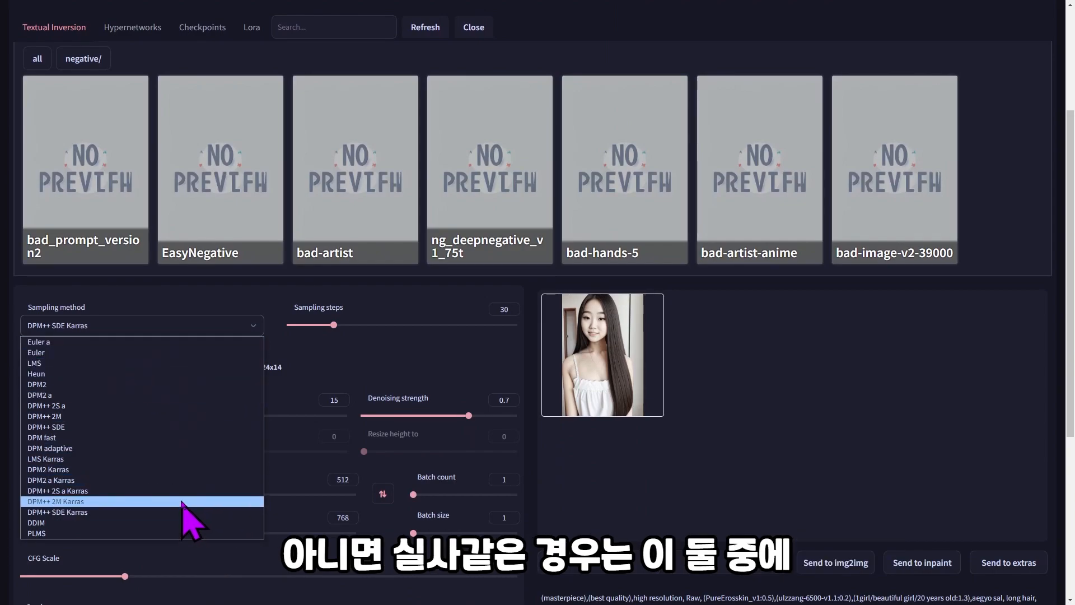
pyautogui.click(181, 512)
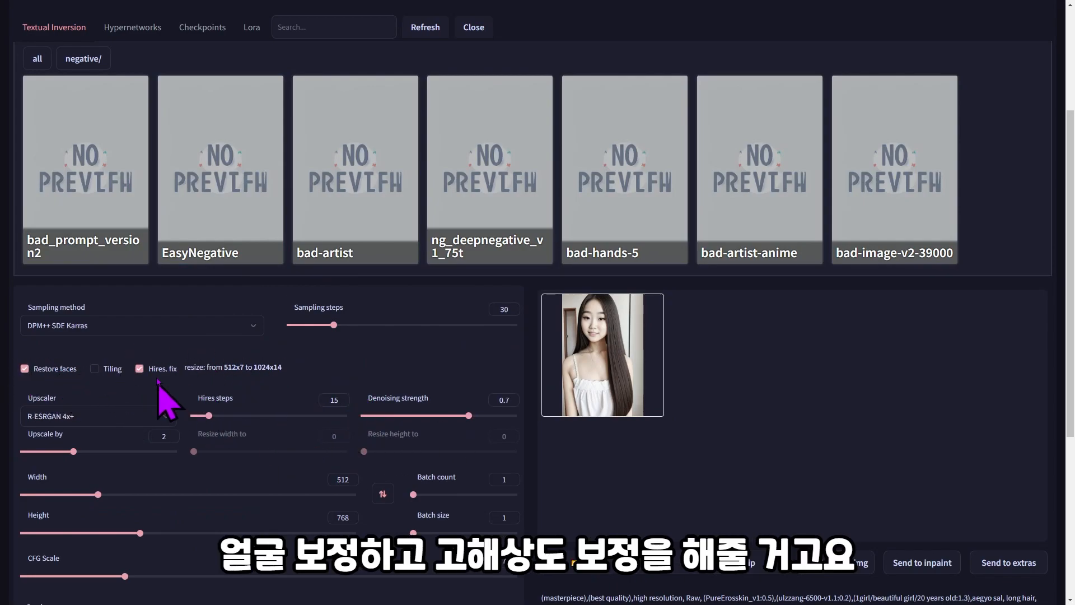
# - Set up Hires. fix with the R-ESRGAN 4x+ upscaler and an image height of 768
pyautogui.scroll(-1, 179, 358)
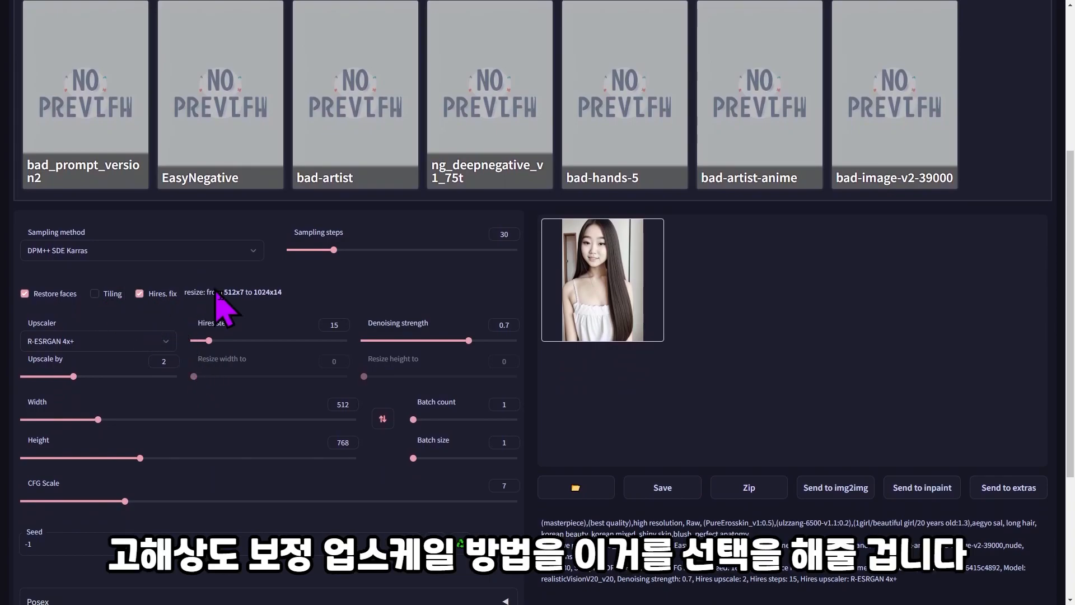
pyautogui.click(137, 343)
pyautogui.click(140, 463)
pyautogui.click(139, 293)
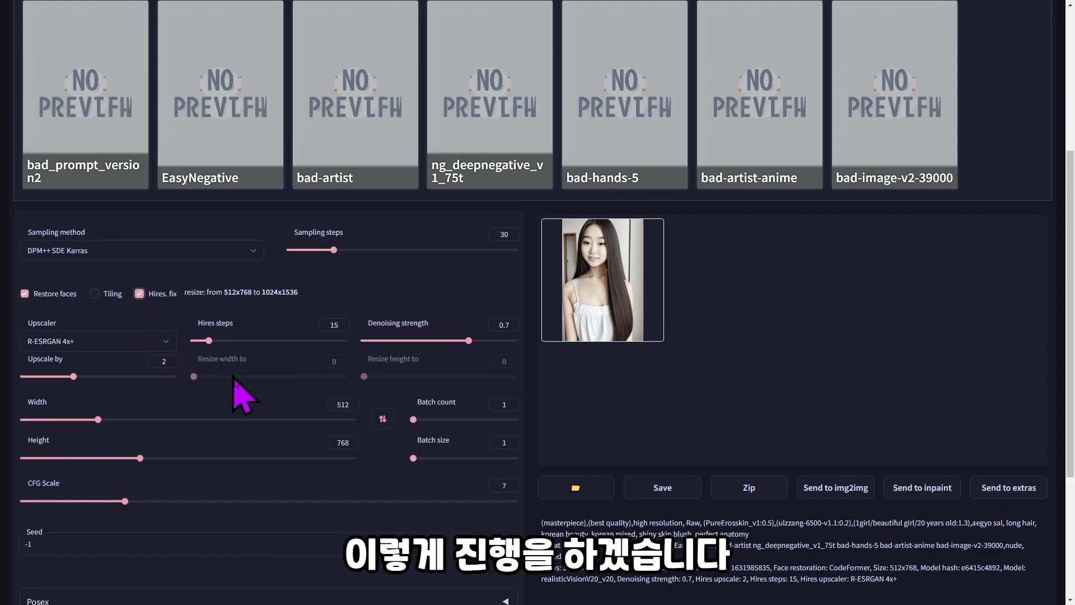
# - Generate an image with these settings and inspect the result enlarged
pyautogui.scroll(-3, 246, 451)
pyautogui.scroll(8, 252, 451)
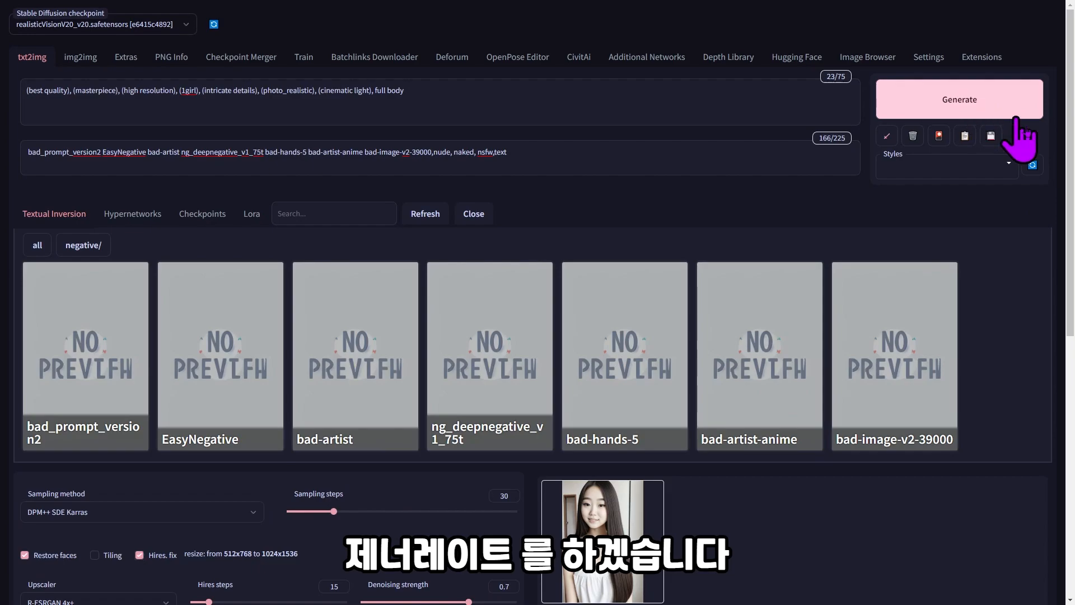
pyautogui.click(1016, 109)
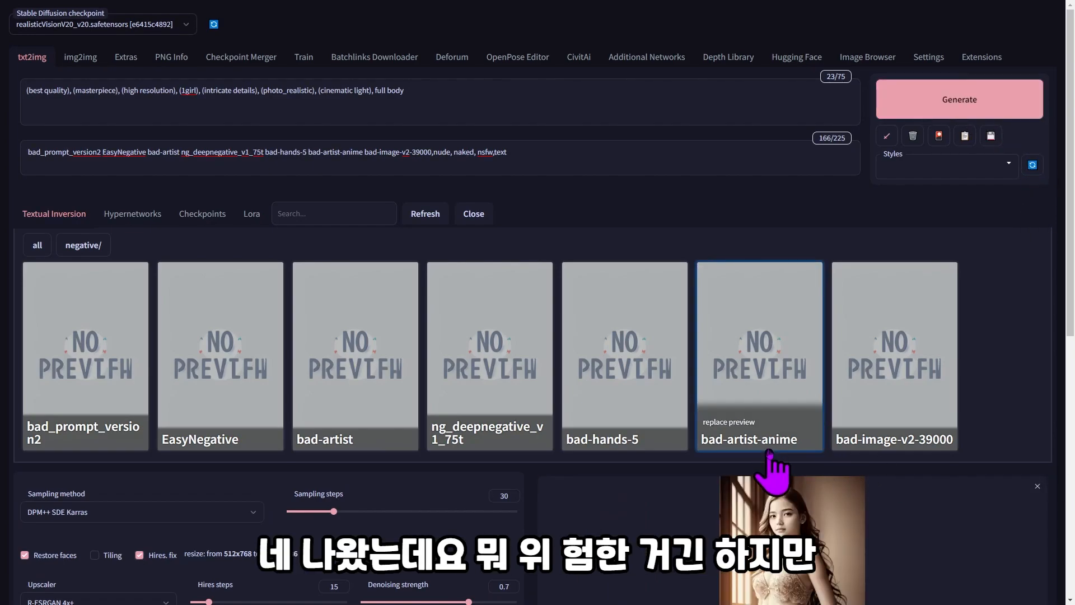
pyautogui.scroll(-3, 811, 482)
pyautogui.click(811, 484)
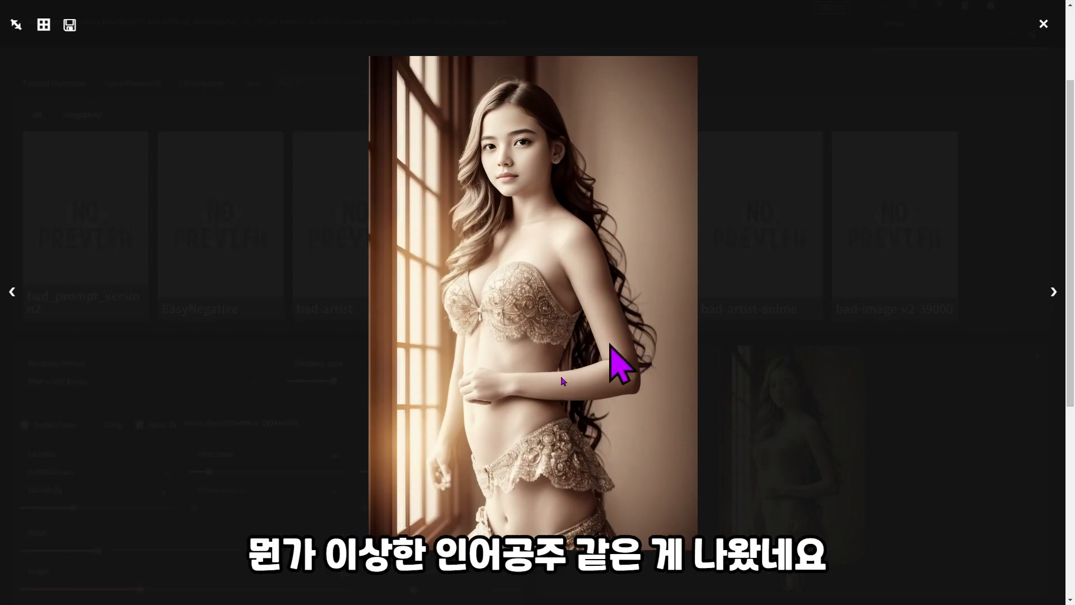
pyautogui.scroll(-2, 518, 362)
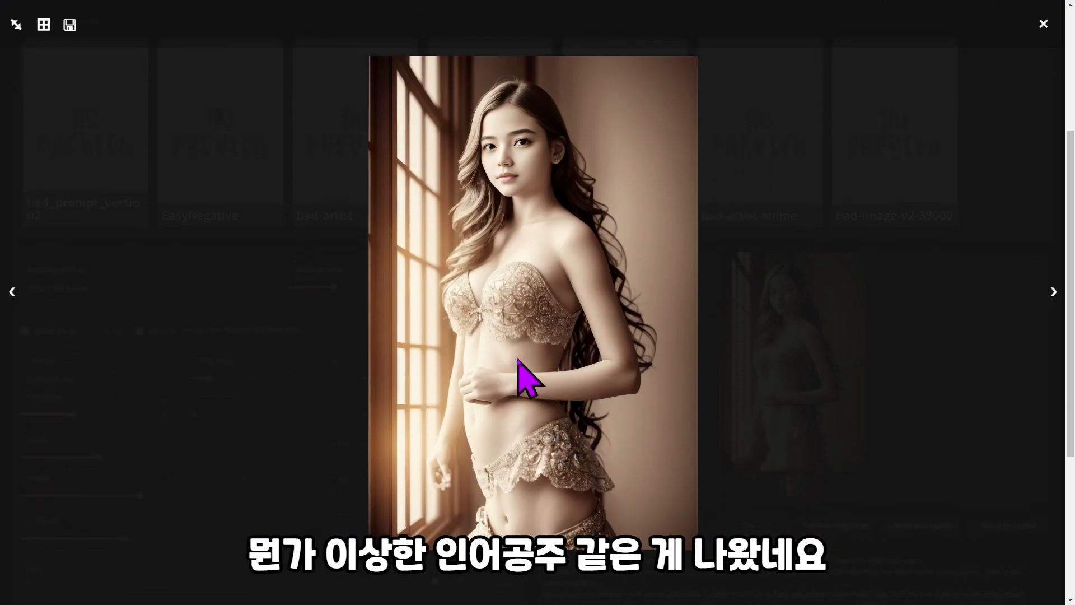
pyautogui.scroll(2, 444, 361)
pyautogui.click(1043, 24)
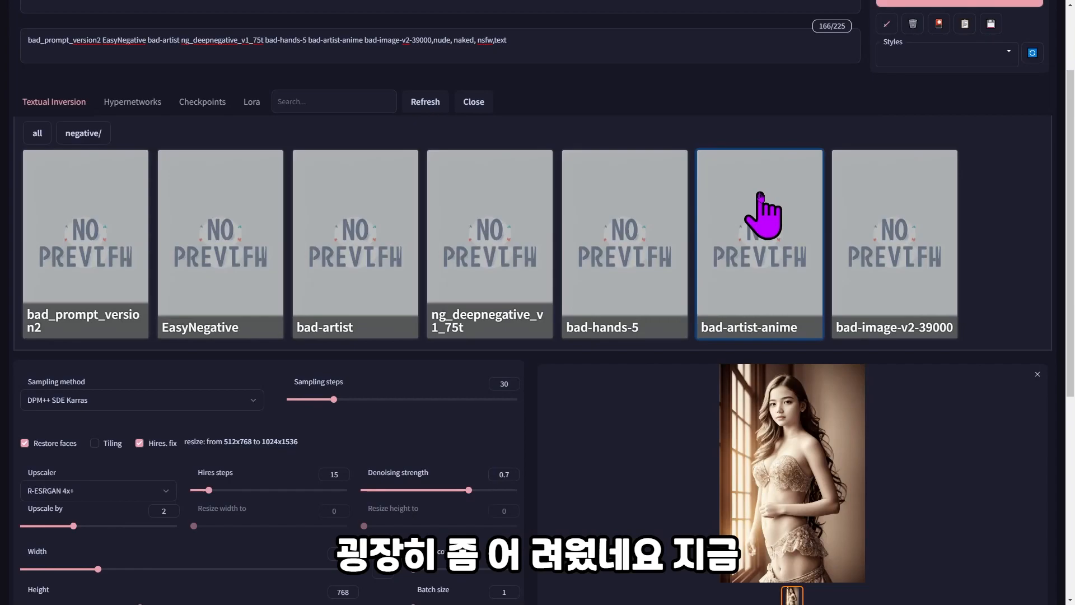
# - Replace the whole negative prompt with the tag list that runs from 'naked, masterpiece' to 'girl, tall, flying_kick'
pyautogui.scroll(2, 722, 235)
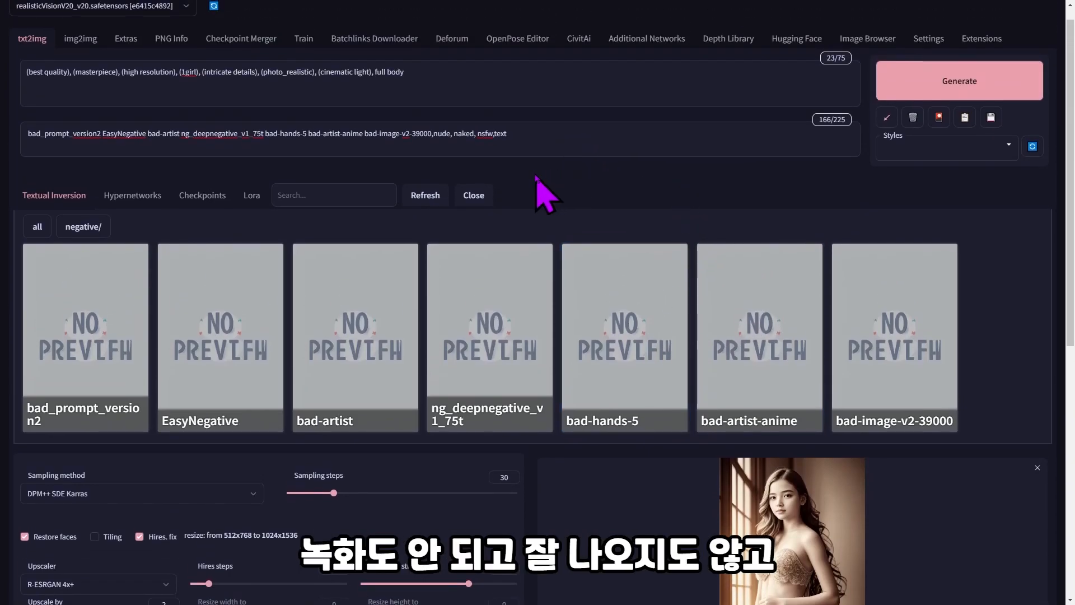
pyautogui.scroll(1, 536, 177)
pyautogui.click(538, 157)
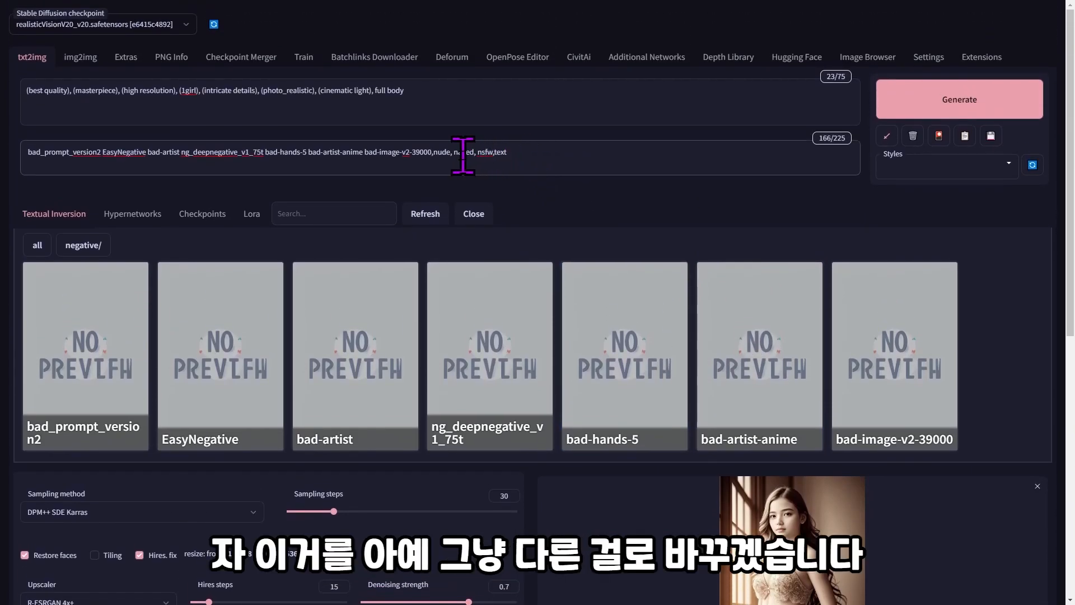
pyautogui.moveTo(513, 153); pyautogui.dragTo(19, 143)
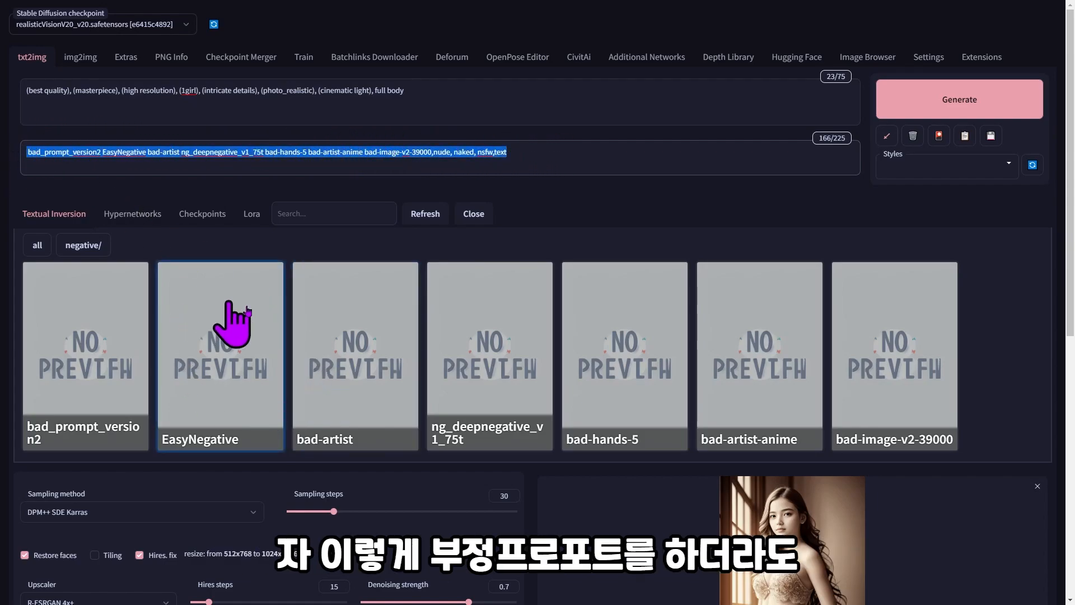
pyautogui.press('BackSpace')
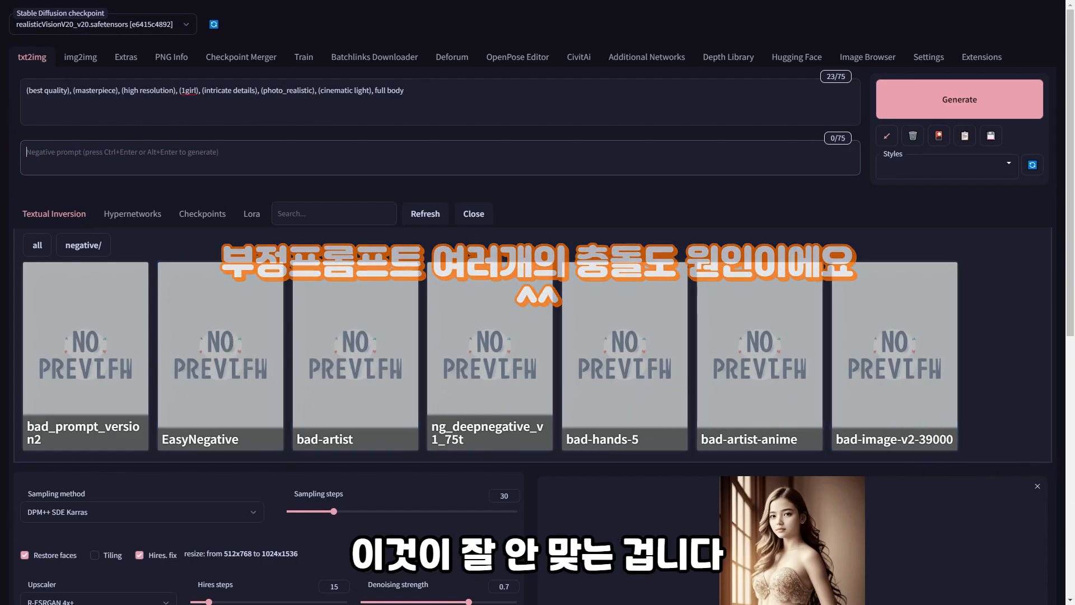
pyautogui.click(355, 157)
pyautogui.write('naked, masterpiece, perfect_nipples, hyper_detail, high_quality,  small_medium_face, top-down_bottom-up, cheering, high_quality, super_detail, perfect_body, ligne_claire, photorealistic, looking_at_viewer, bandana, girl, tall, flying_kick')
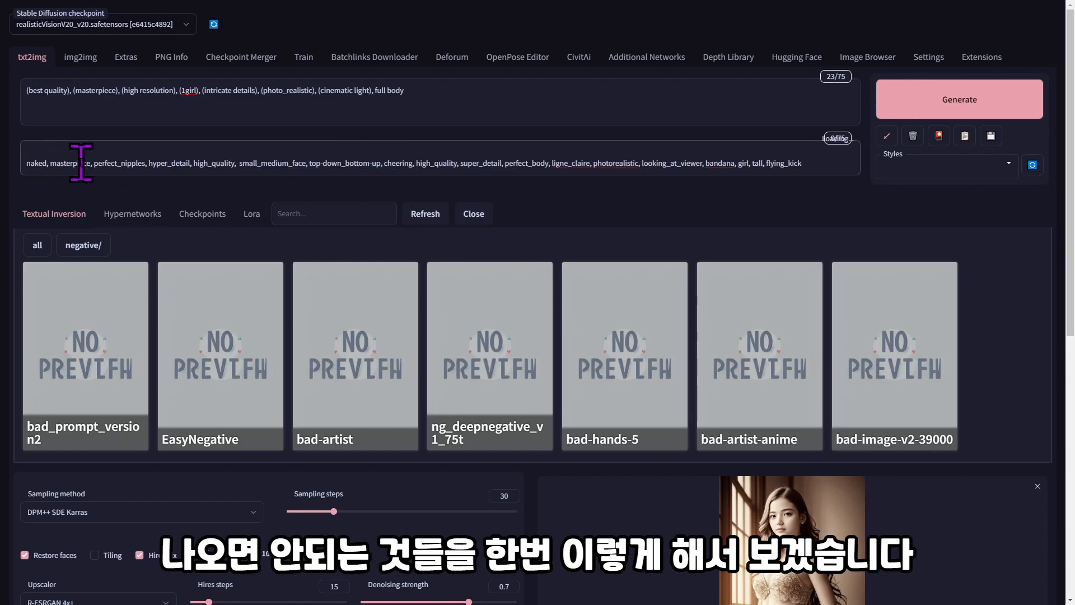
pyautogui.press('BackSpace')
# - Start a generation with the new negative prompt, check its preview and interrupt it
pyautogui.click(883, 96)
pyautogui.scroll(-5, 919, 307)
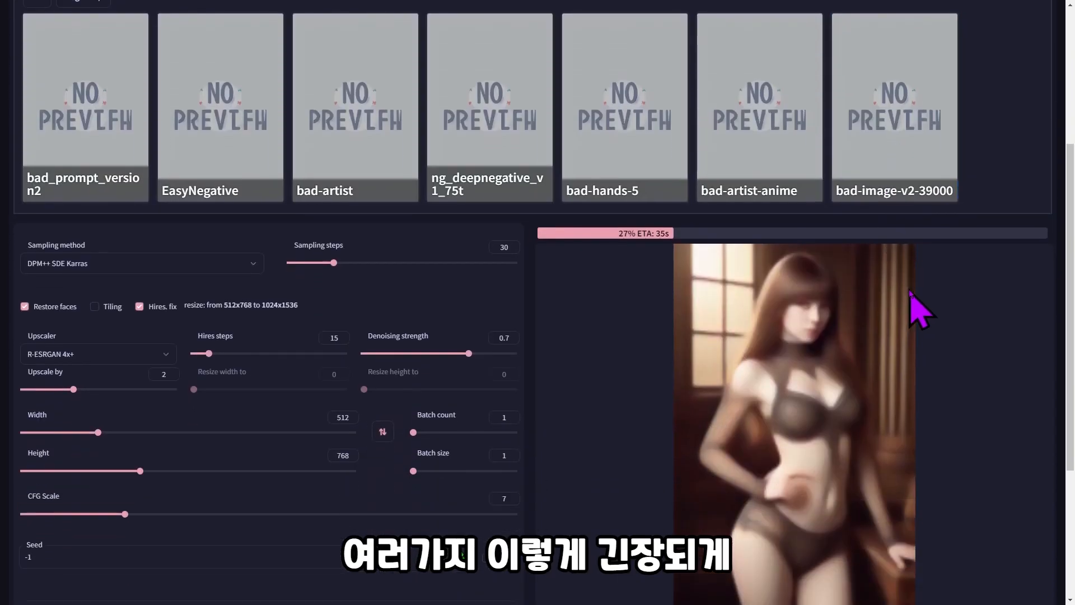
pyautogui.scroll(3, 924, 307)
pyautogui.scroll(-2, 920, 290)
pyautogui.scroll(4, 915, 292)
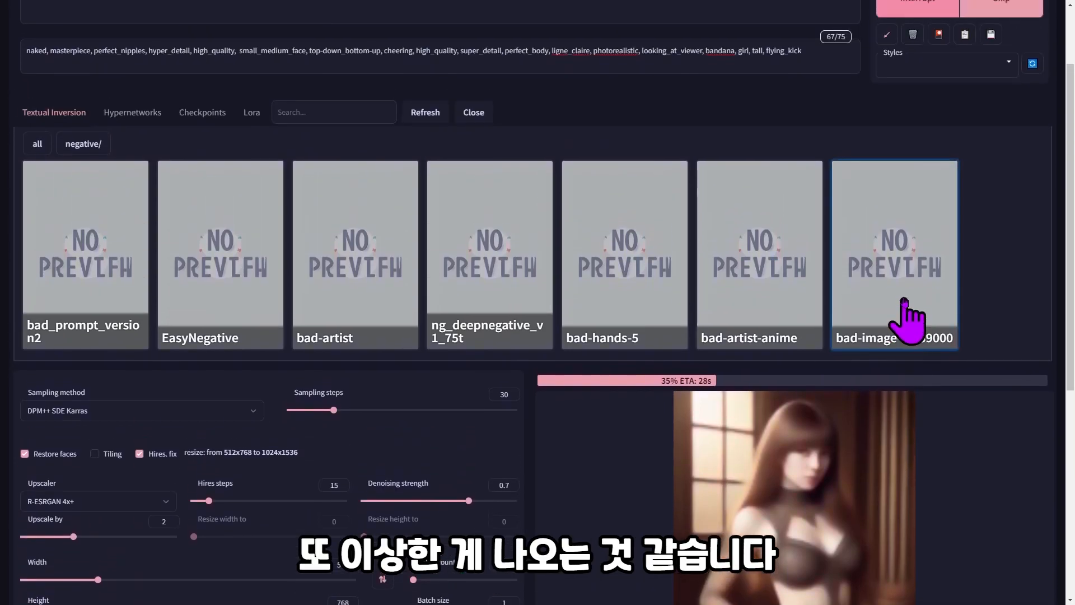
pyautogui.click(897, 102)
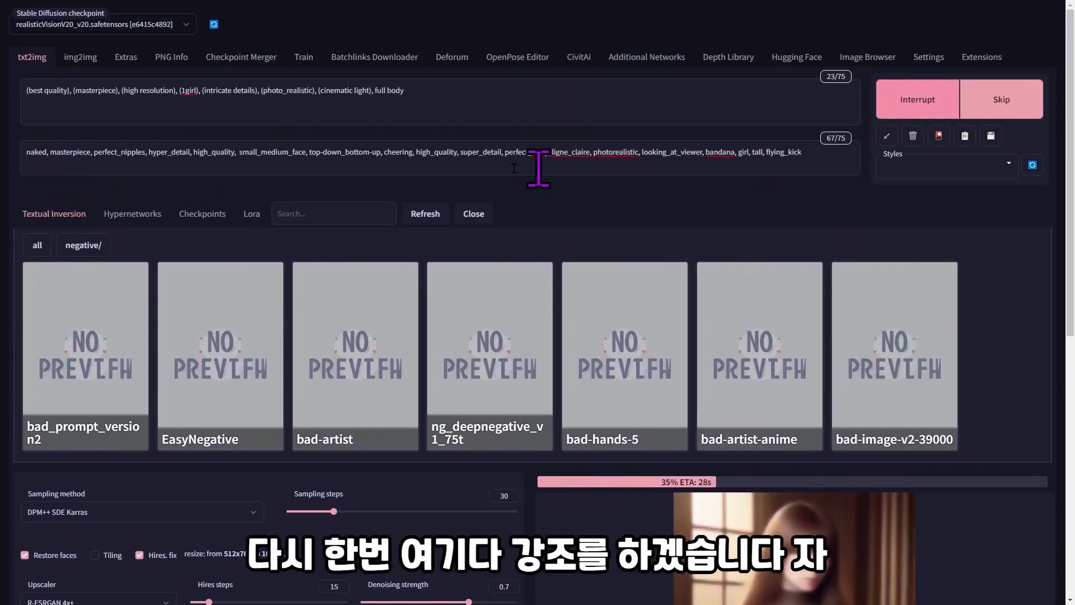
# - Append the clothing terms 'skirt, whit shirts' to the end of the prompt, emphasised with triple parentheses
pyautogui.click(47, 152)
pyautogui.click(387, 91)
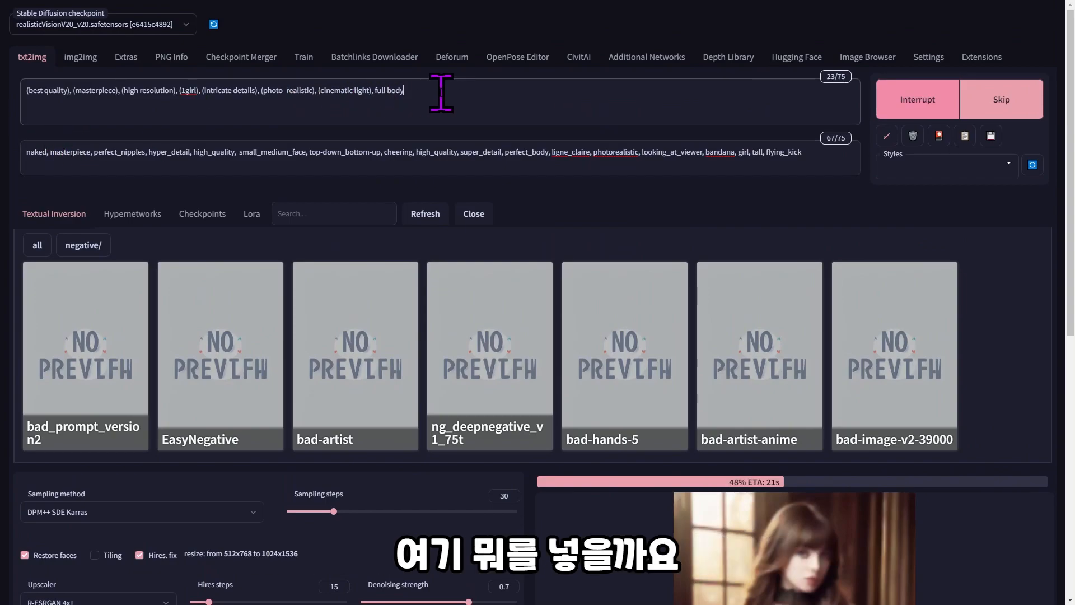
pyautogui.write(',skirt')
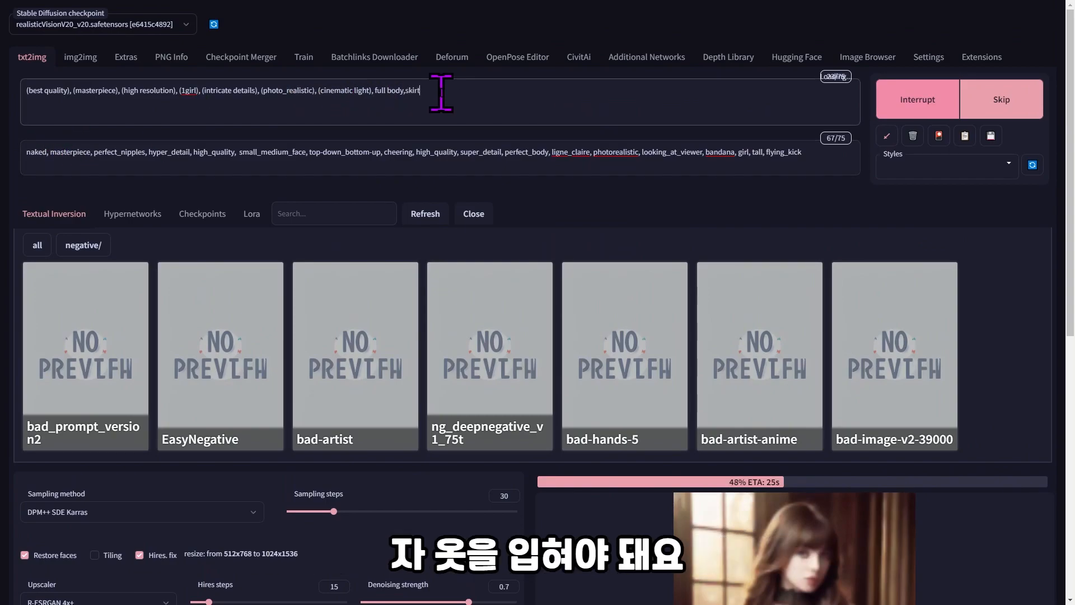
pyautogui.write(', white shirt')
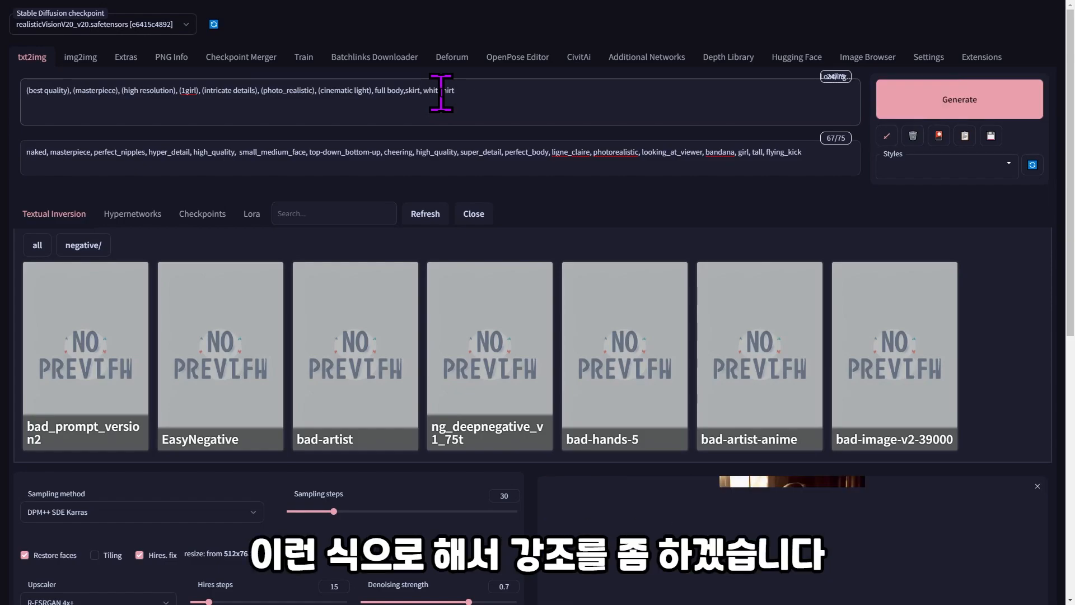
pyautogui.write('s)))')
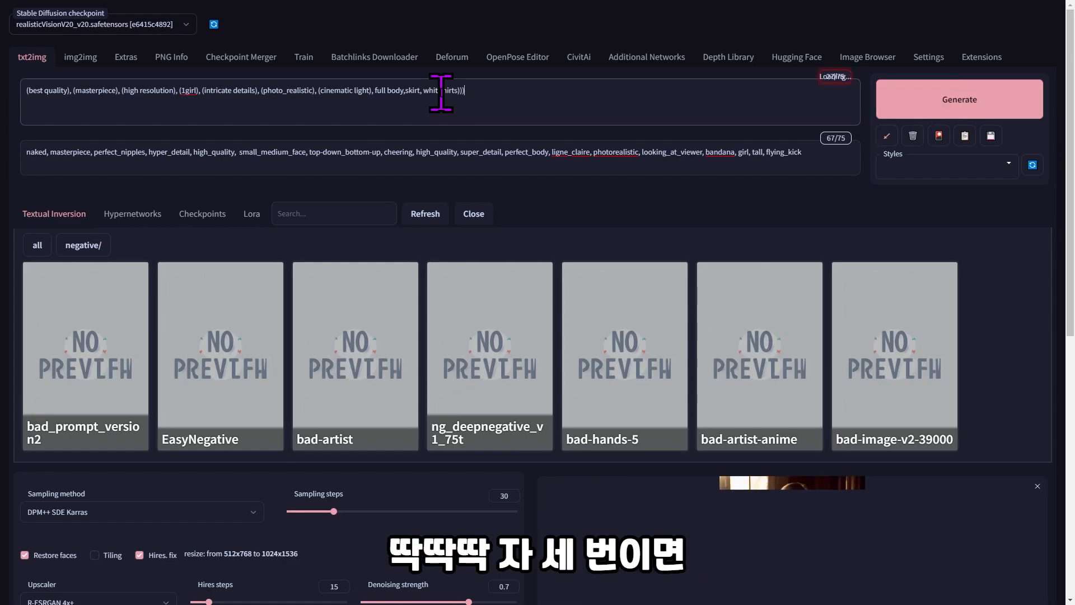
pyautogui.press('Left')
pyautogui.press('Left')
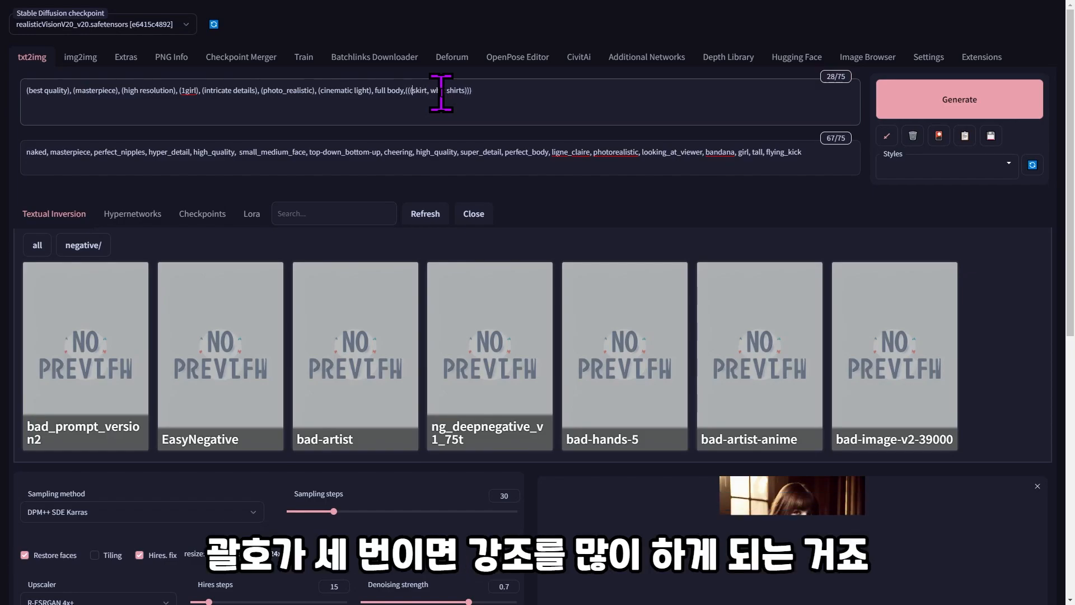
pyautogui.write('(')
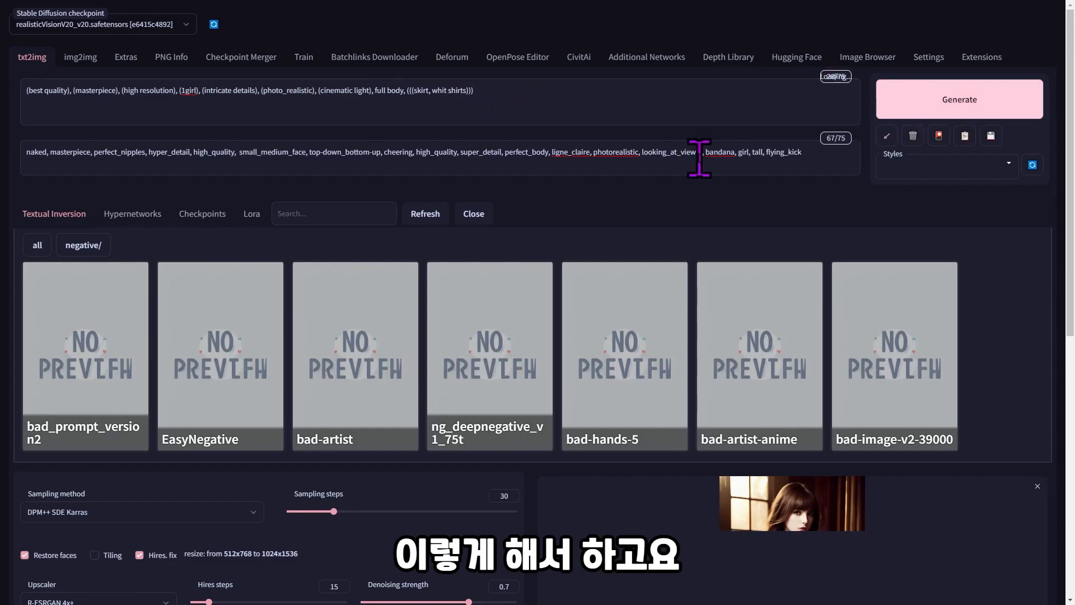
# - Generate an image from the prompt with the emphasised clothing terms and view the result enlarged
pyautogui.scroll(-5, 715, 179)
pyautogui.scroll(5, 847, 367)
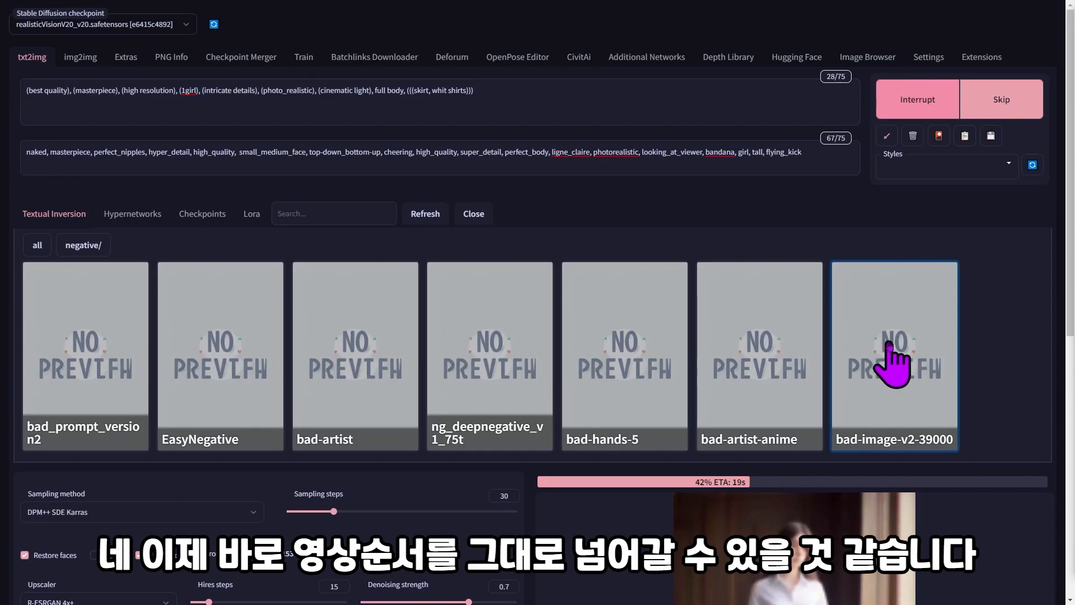
pyautogui.scroll(-2, 880, 355)
pyautogui.scroll(2, 887, 354)
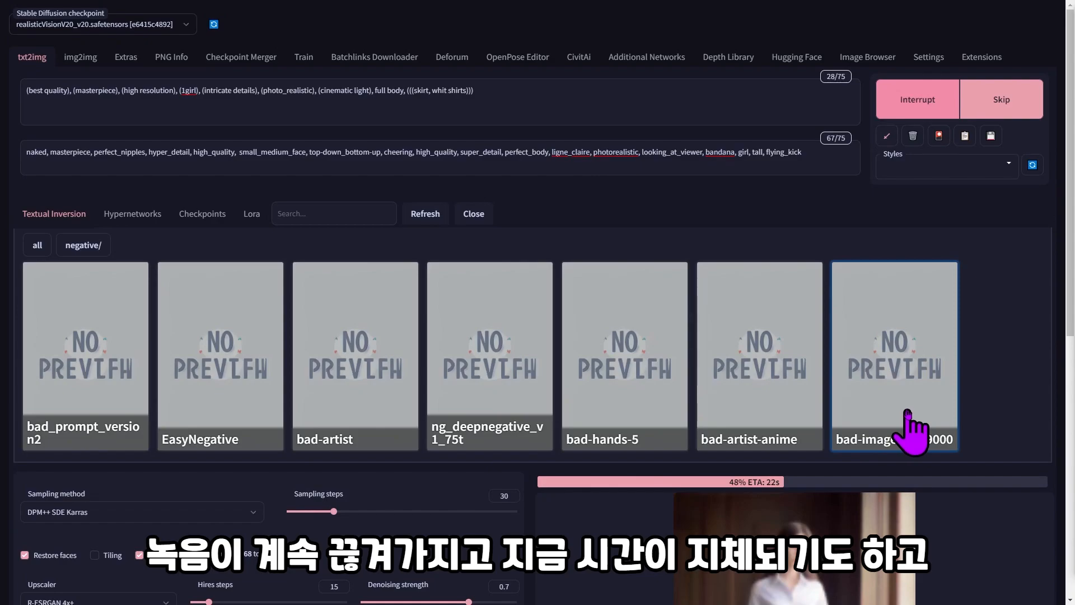
pyautogui.scroll(-2, 924, 431)
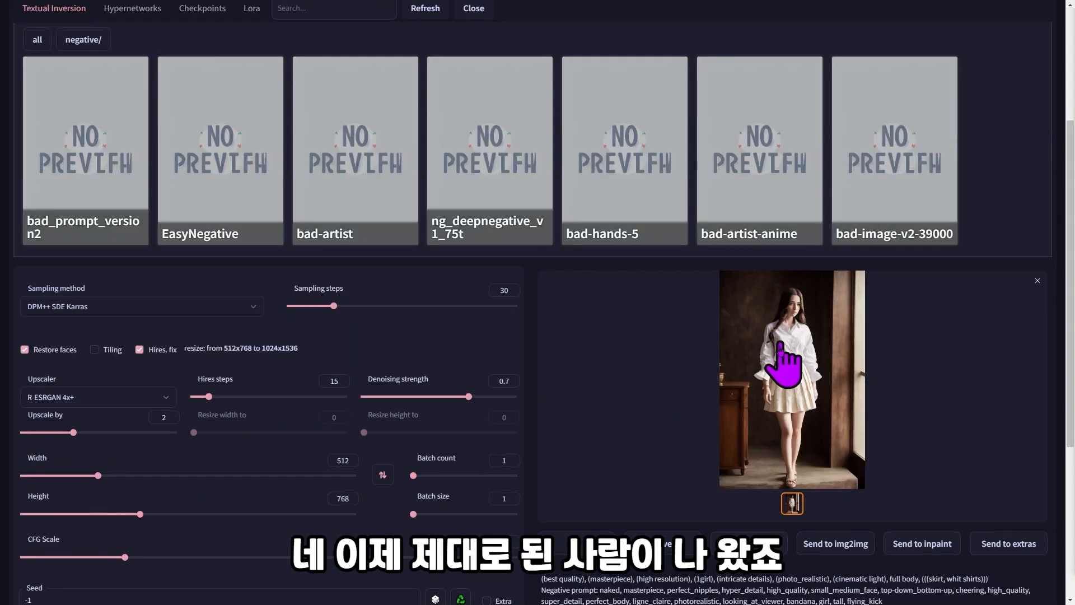
pyautogui.scroll(2, 790, 372)
pyautogui.scroll(-1, 823, 378)
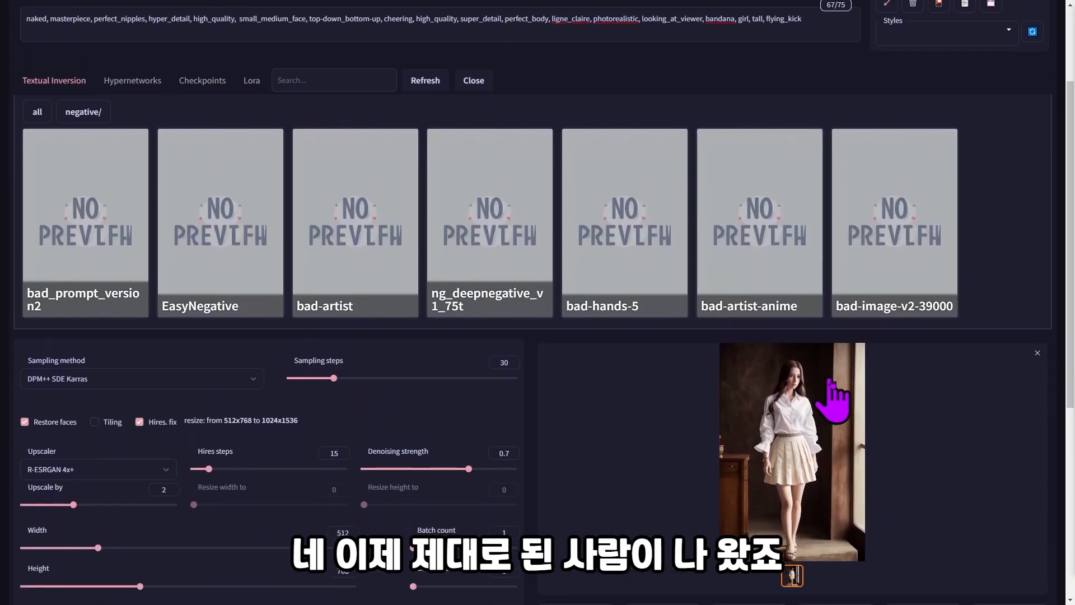
pyautogui.scroll(-2, 826, 387)
pyautogui.click(783, 381)
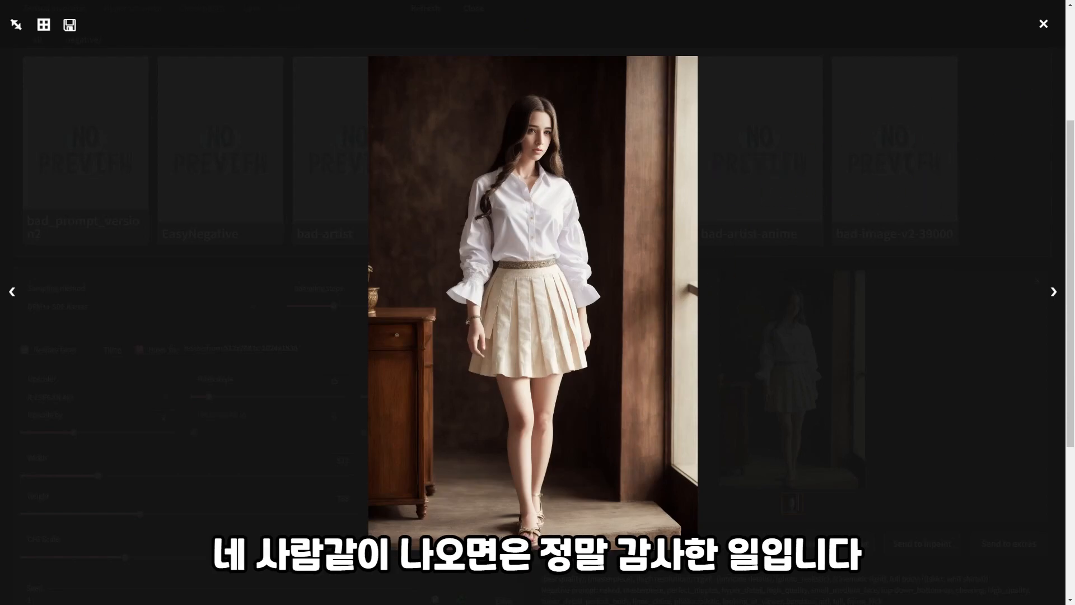
# - Close the enlarged view and send the generated skirt-and-shirt image to img2img
pyautogui.click(1044, 25)
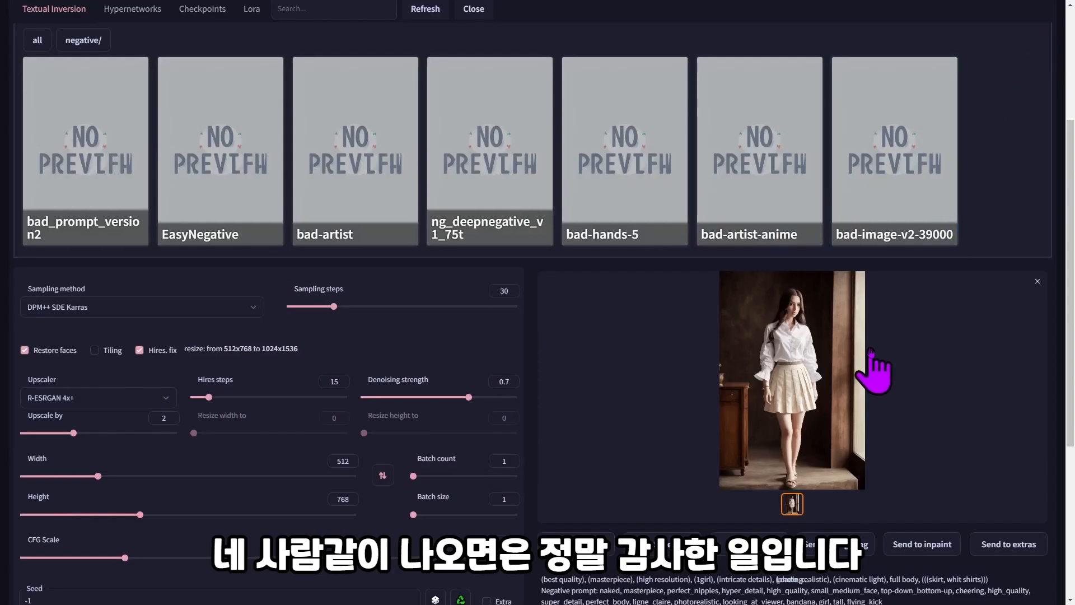
pyautogui.scroll(5, 876, 307)
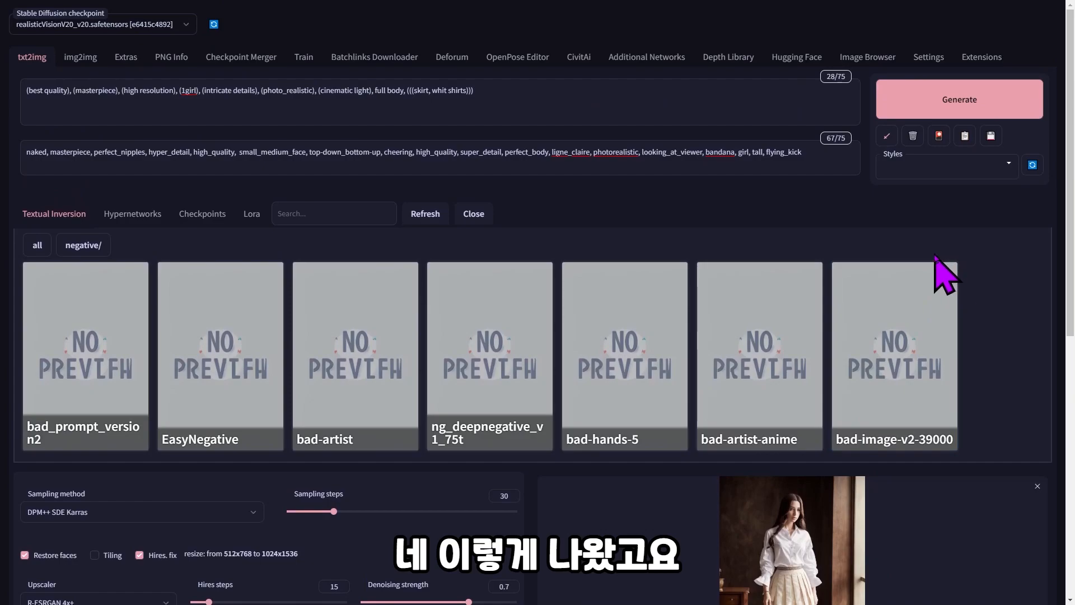
pyautogui.scroll(-5, 937, 269)
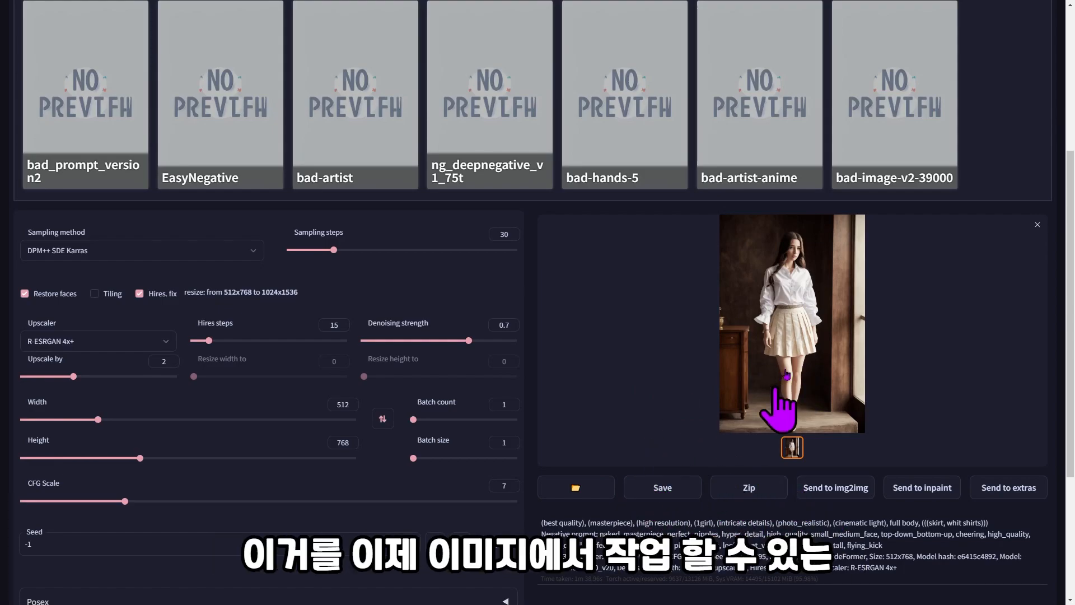
pyautogui.scroll(1, 768, 374)
pyautogui.scroll(1, 784, 380)
pyautogui.scroll(-1, 804, 383)
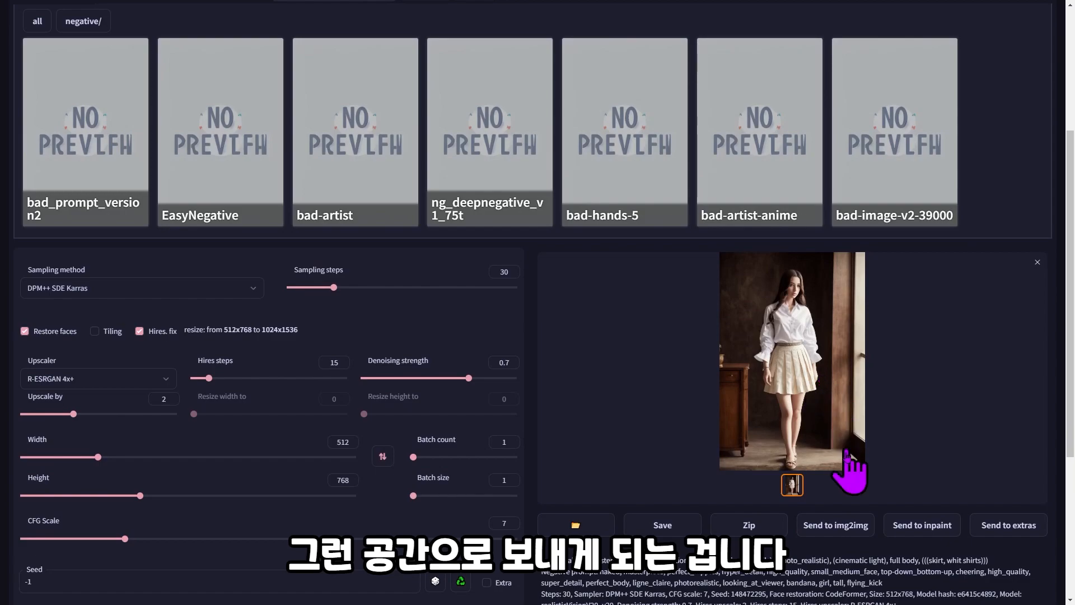
pyautogui.click(830, 529)
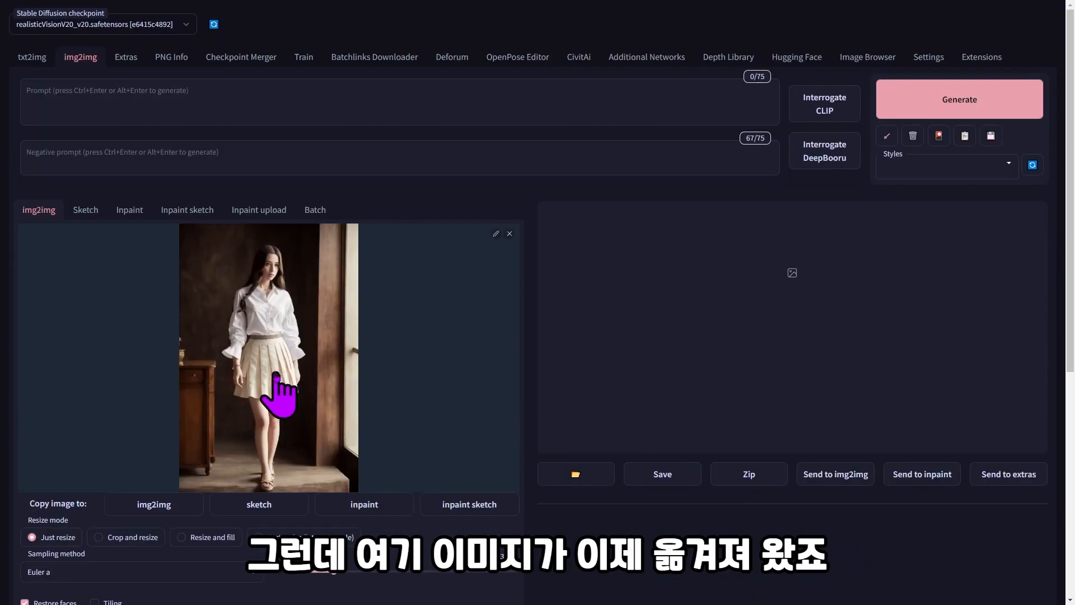
# - Examine the img2img canvas and its generation settings, and compare its prompt fields with those of txt2img
pyautogui.scroll(-2, 443, 361)
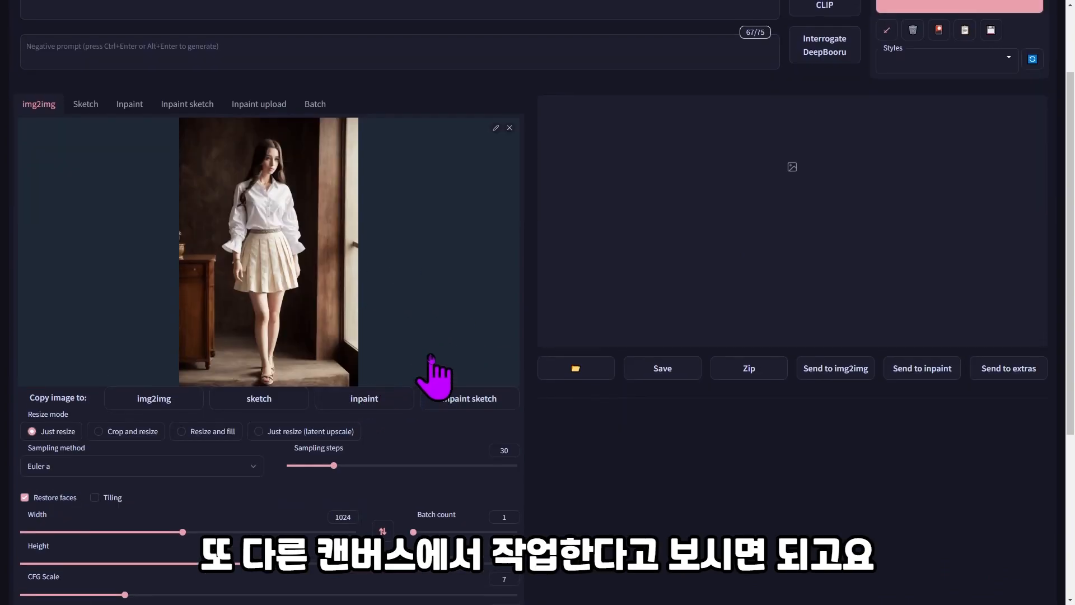
pyautogui.scroll(2, 392, 386)
pyautogui.scroll(-4, 431, 347)
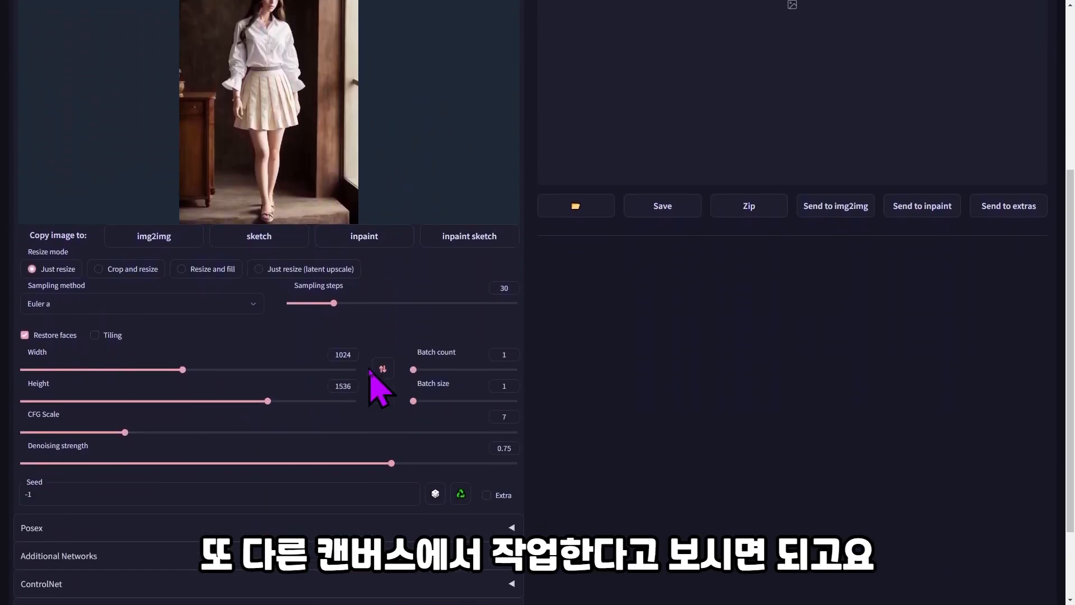
pyautogui.scroll(-2, 370, 372)
pyautogui.scroll(3, 372, 421)
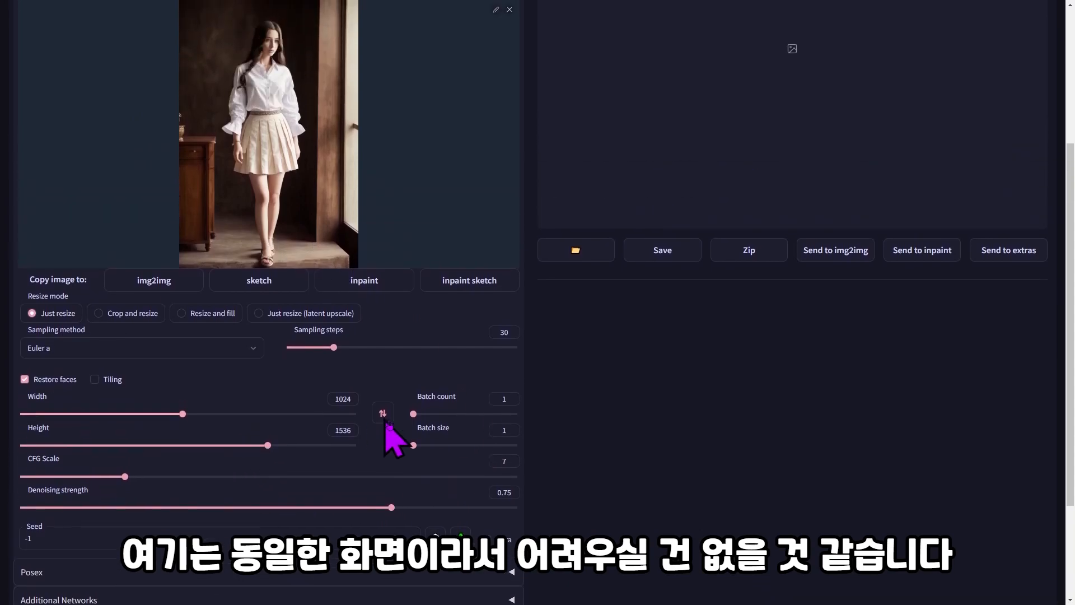
pyautogui.scroll(4, 375, 442)
pyautogui.click(357, 117)
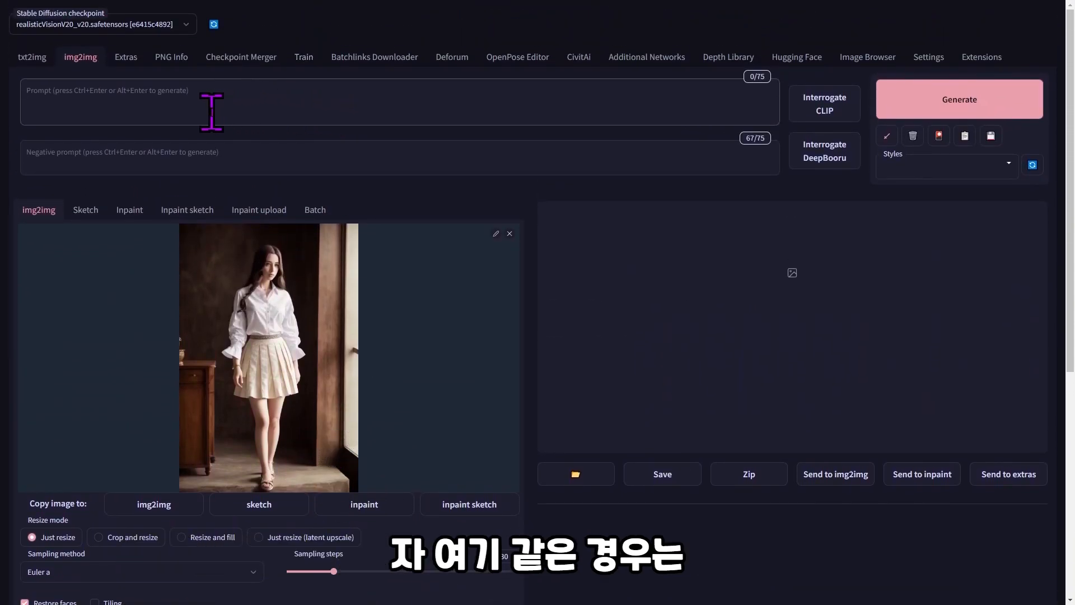
pyautogui.click(32, 57)
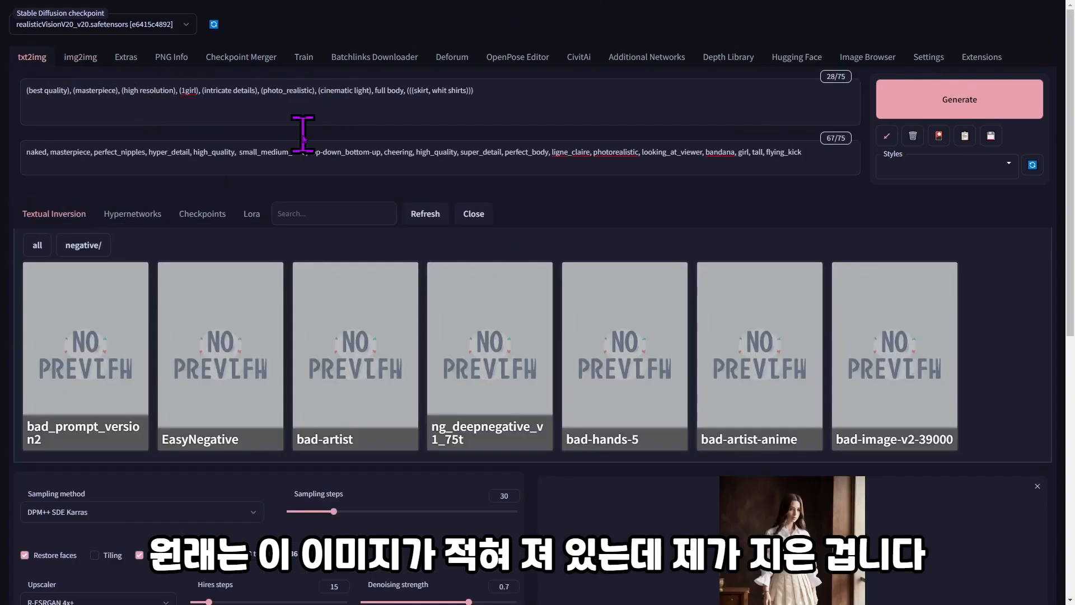
pyautogui.click(80, 58)
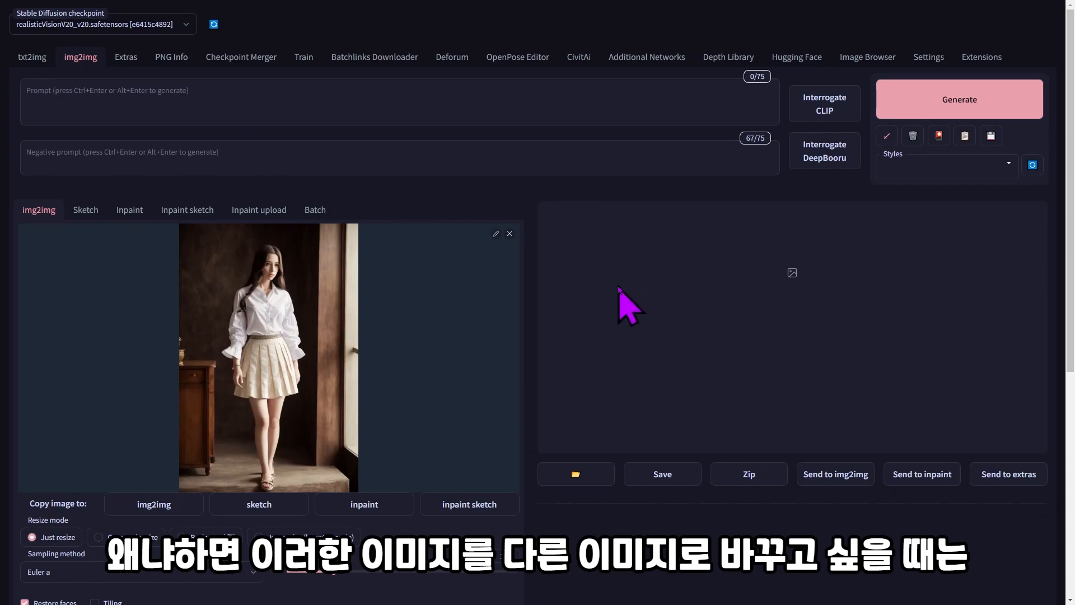
# - Generate an img2img variation of the portrait with the prompt 'hat', view the result enlarged and close the view
pyautogui.click(215, 107)
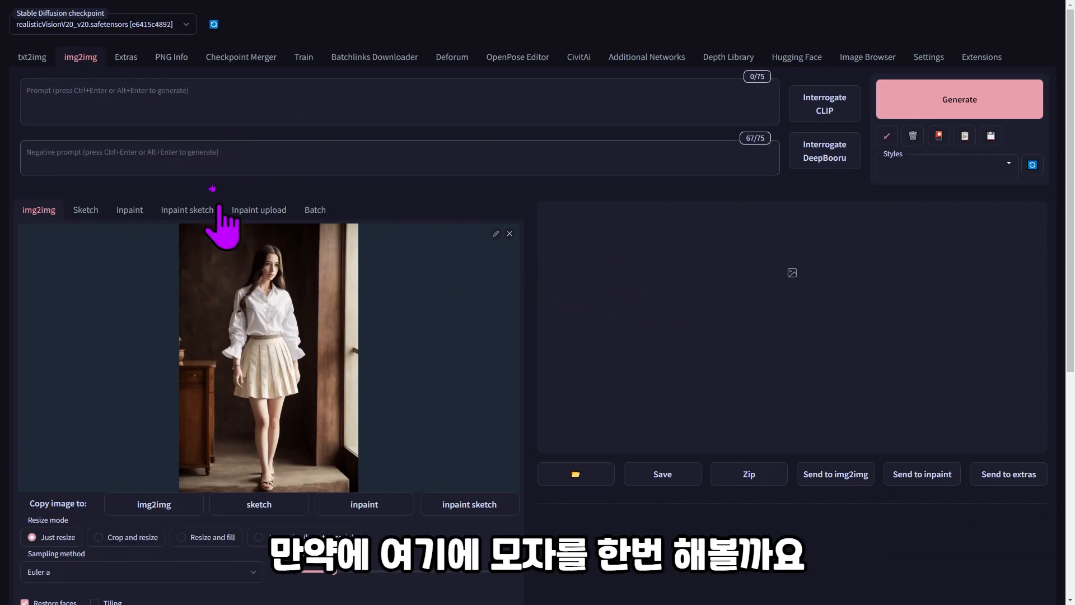
pyautogui.write('ha')
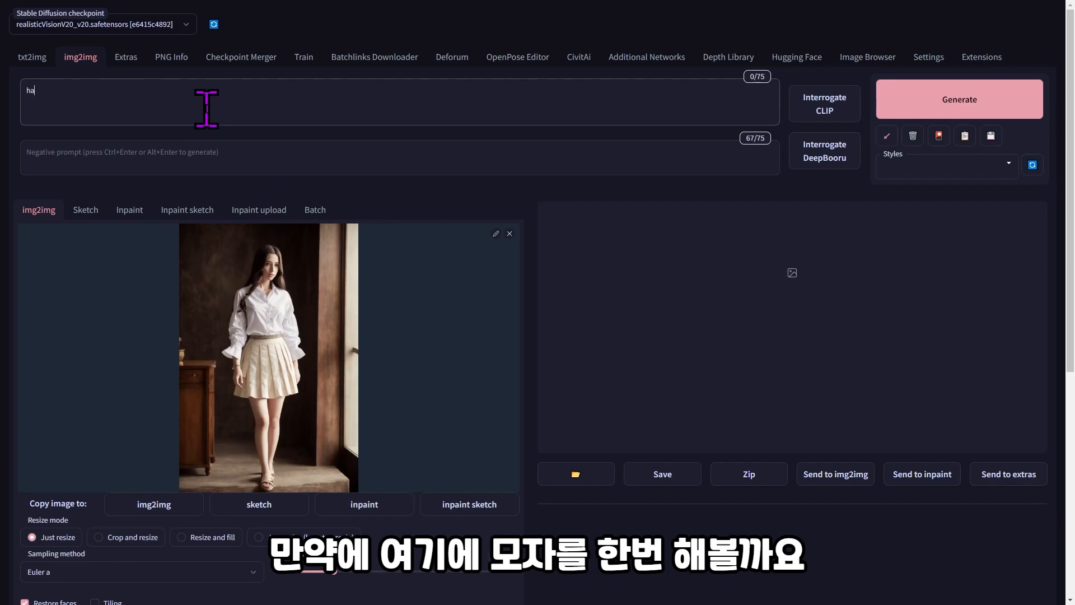
pyautogui.write('t')
pyautogui.click(930, 109)
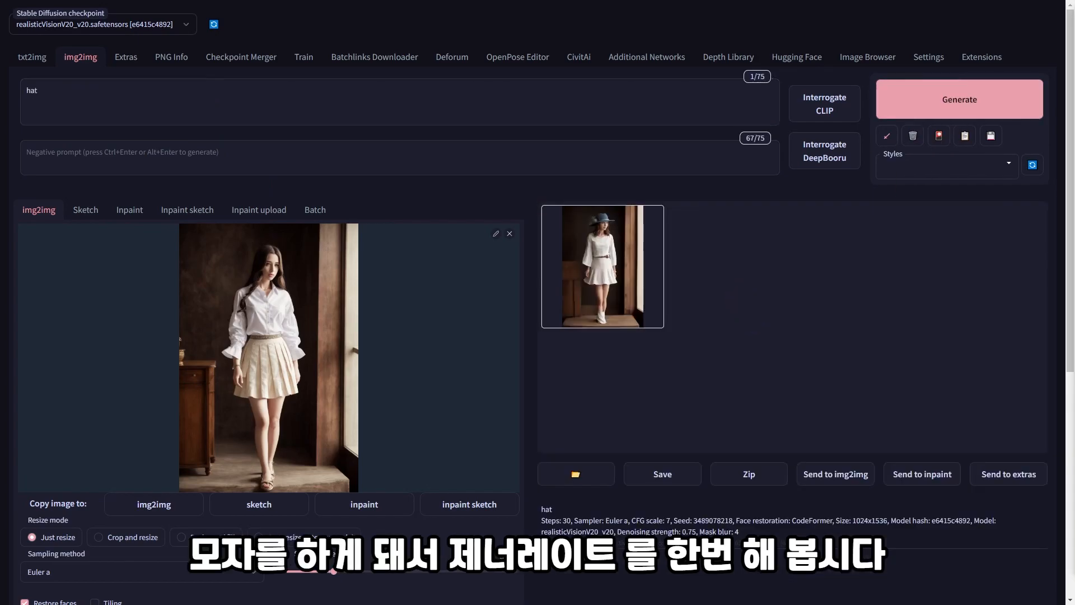
pyautogui.click(619, 302)
pyautogui.click(807, 311)
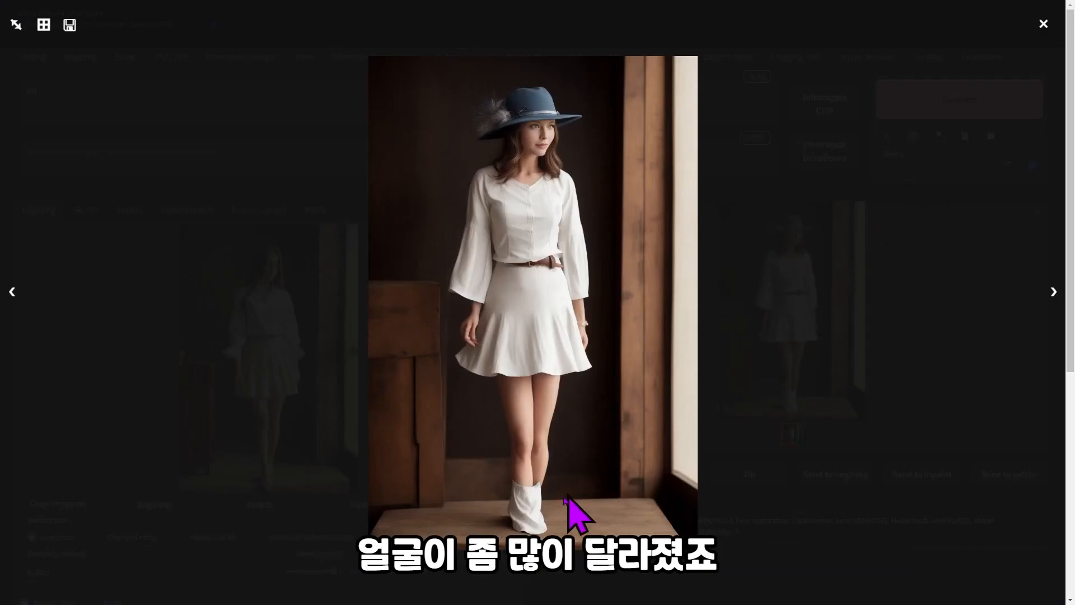
pyautogui.click(1044, 23)
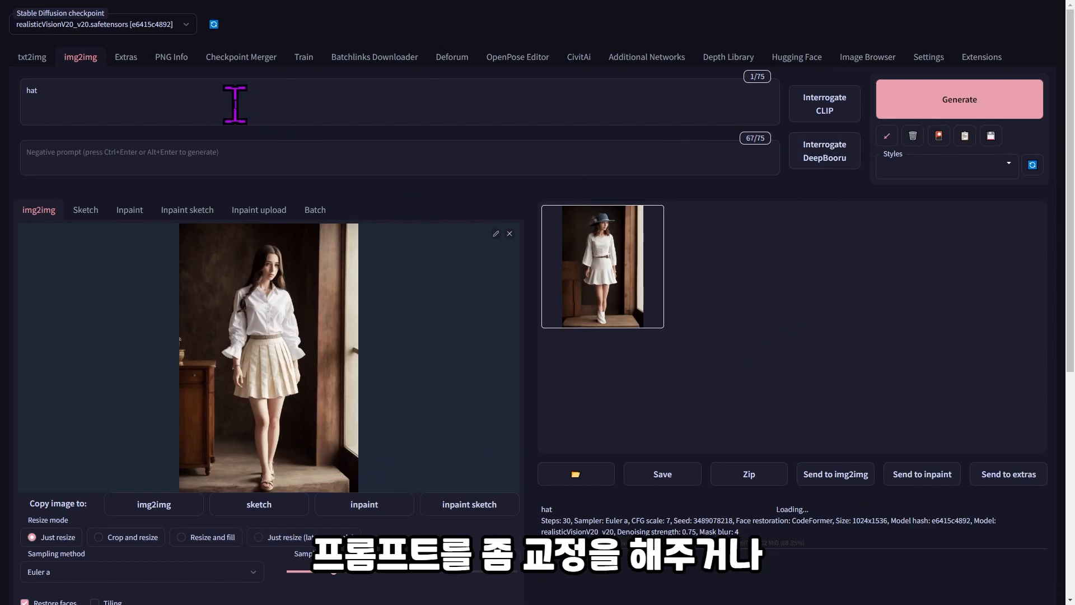
# - Set the img2img denoising strength to 0.7
pyautogui.scroll(-5, 420, 442)
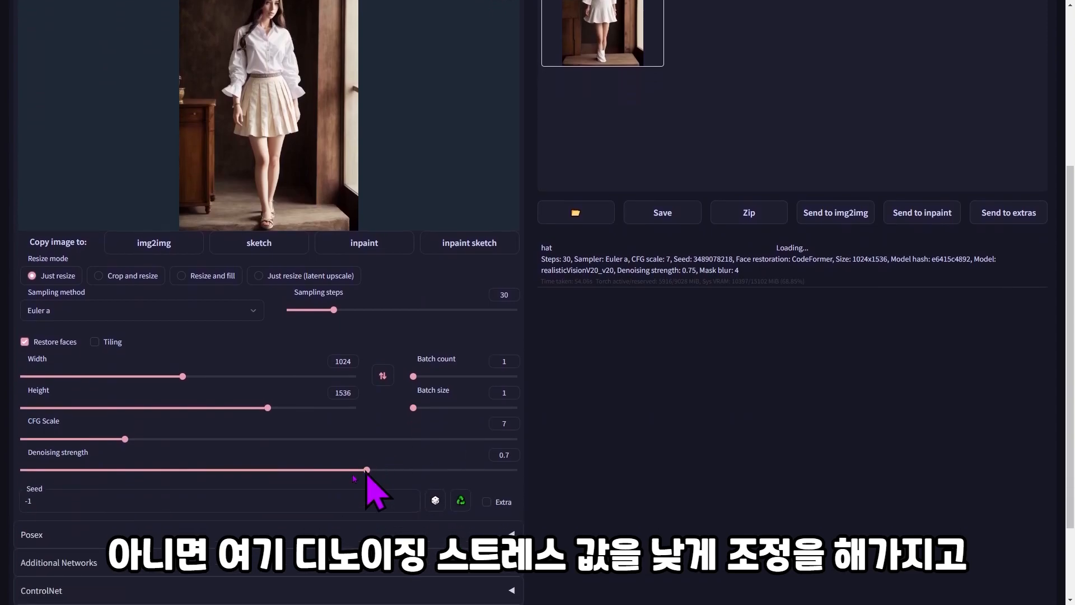
pyautogui.scroll(1, 314, 501)
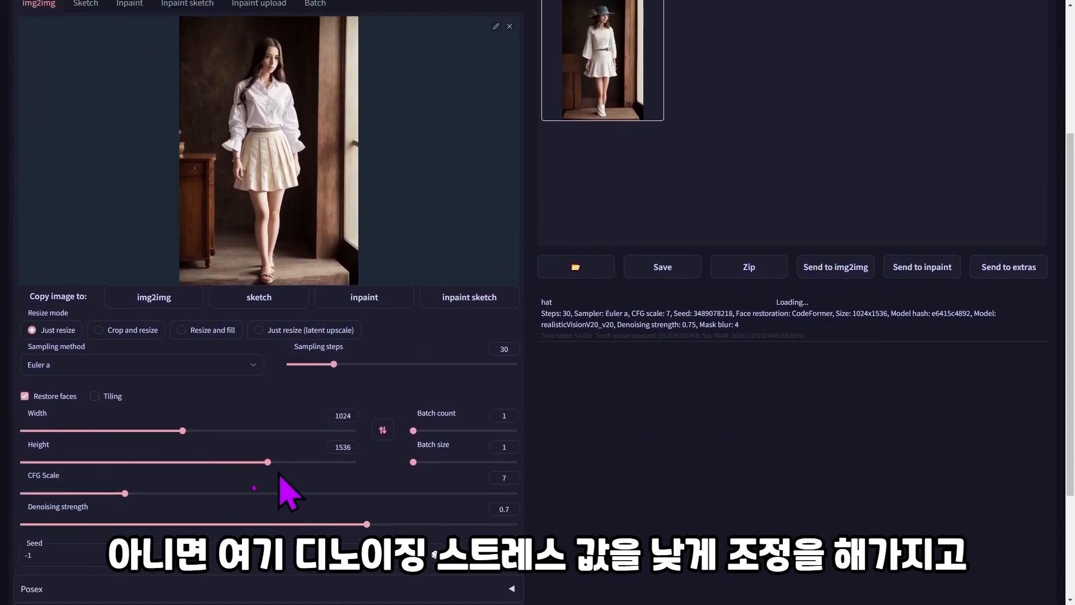
pyautogui.scroll(3, 504, 364)
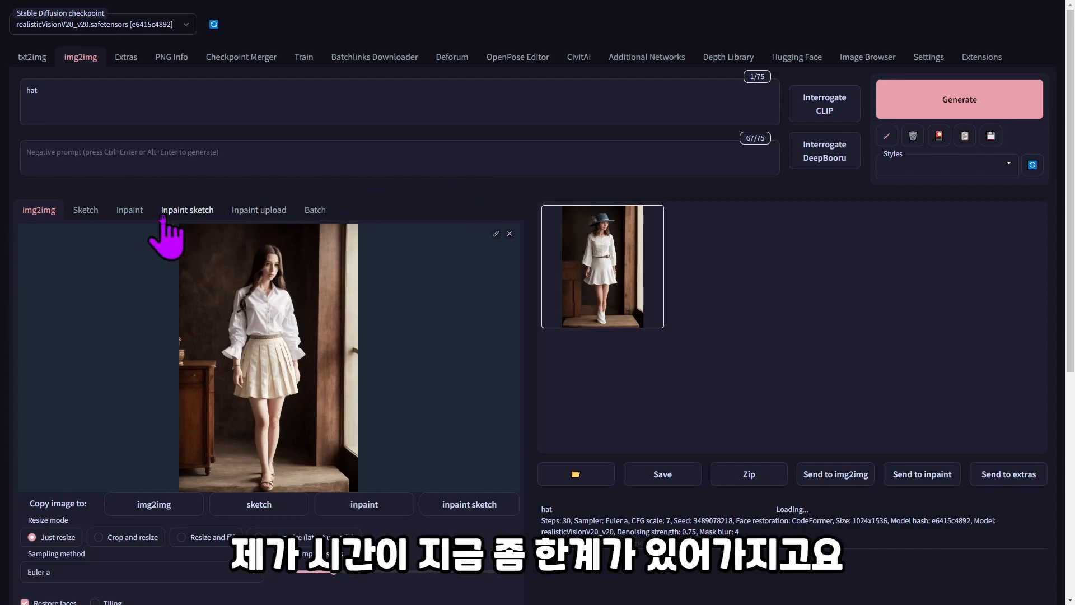
# - Return to the txt2img result and examine its options for sending the image on, especially to inpaint
pyautogui.click(32, 57)
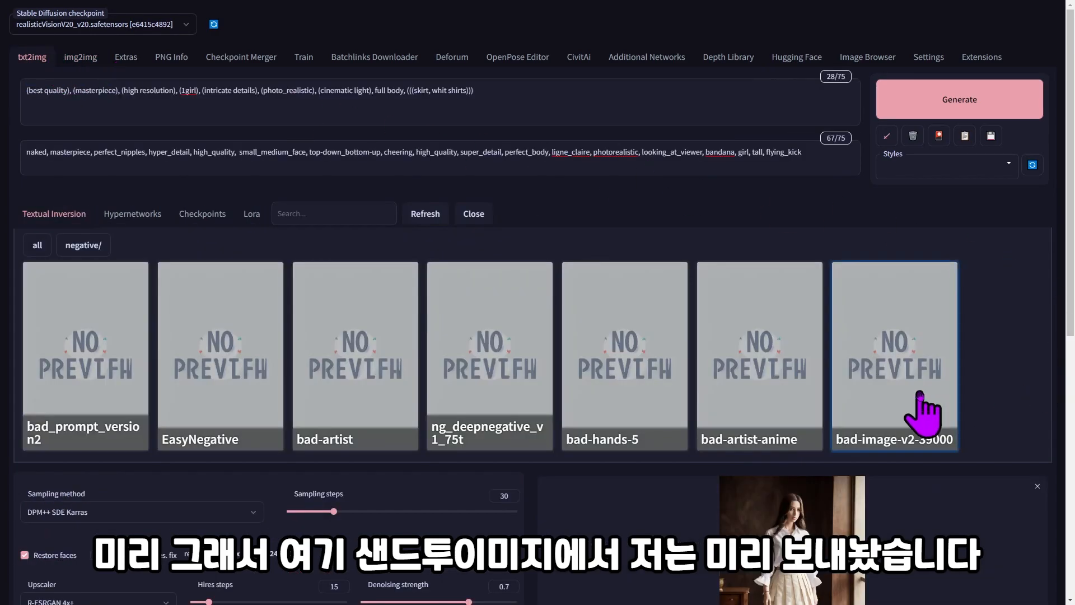
pyautogui.scroll(-3, 923, 327)
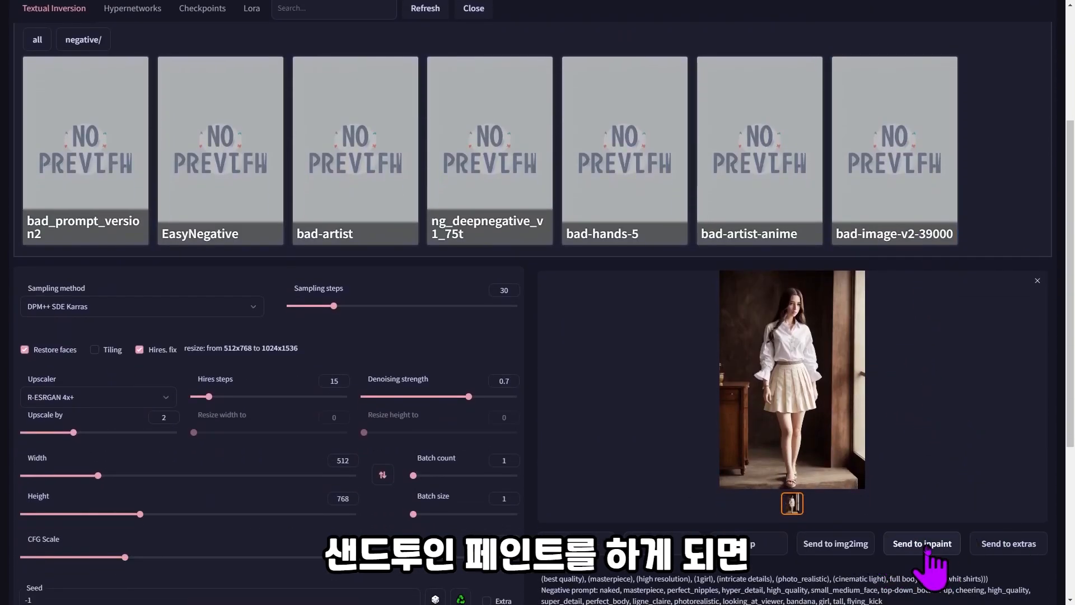
pyautogui.scroll(1, 935, 560)
pyautogui.scroll(-2, 943, 565)
pyautogui.scroll(4, 943, 542)
pyautogui.scroll(1, 456, 303)
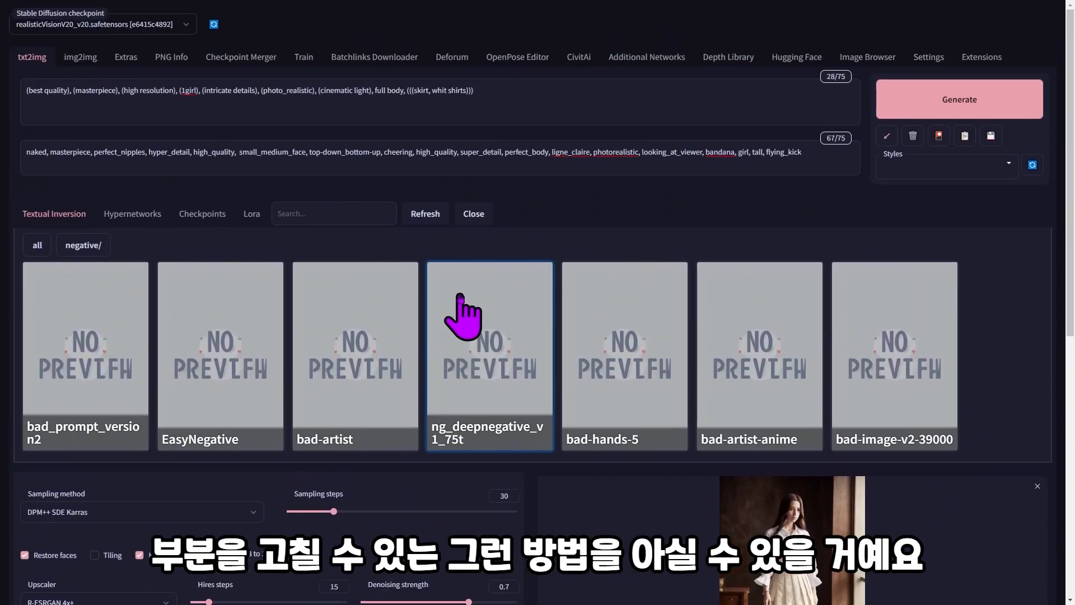
# - Copy the img2img source image to the Inpaint canvas
pyautogui.click(76, 63)
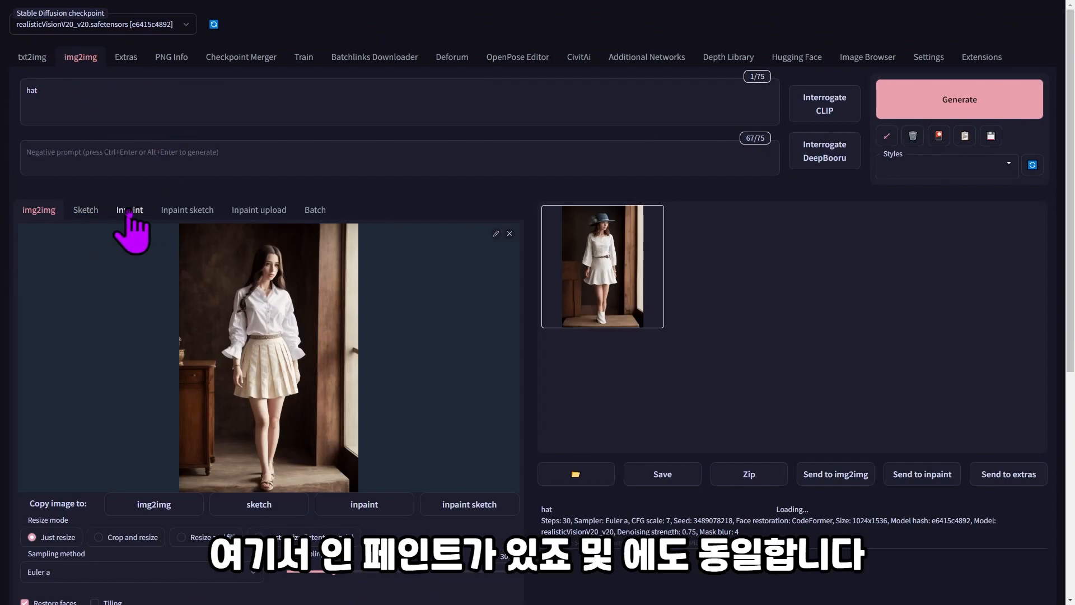
pyautogui.click(373, 507)
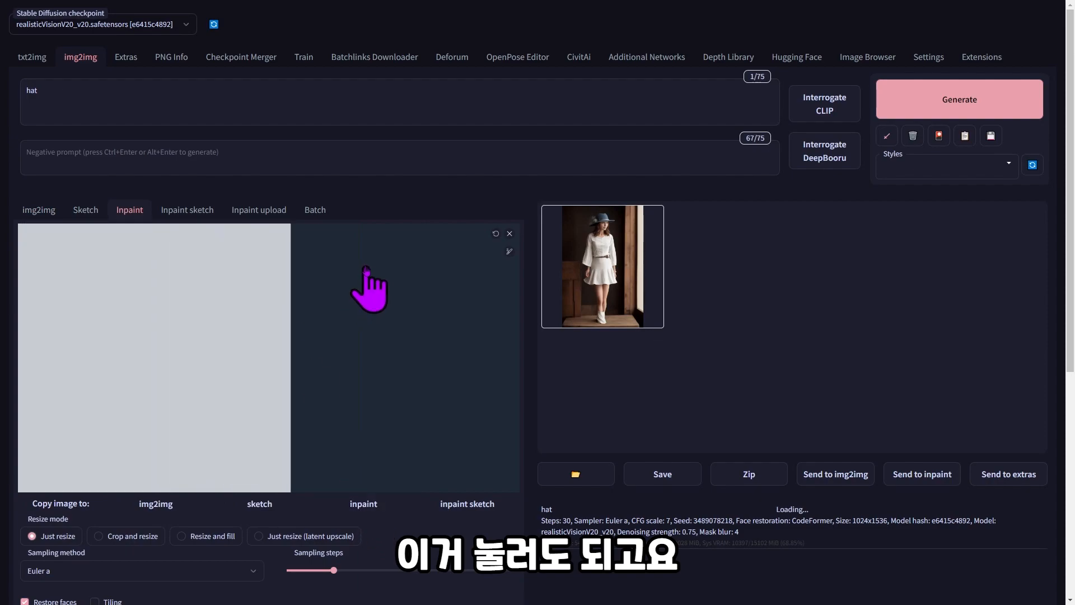
pyautogui.click(129, 211)
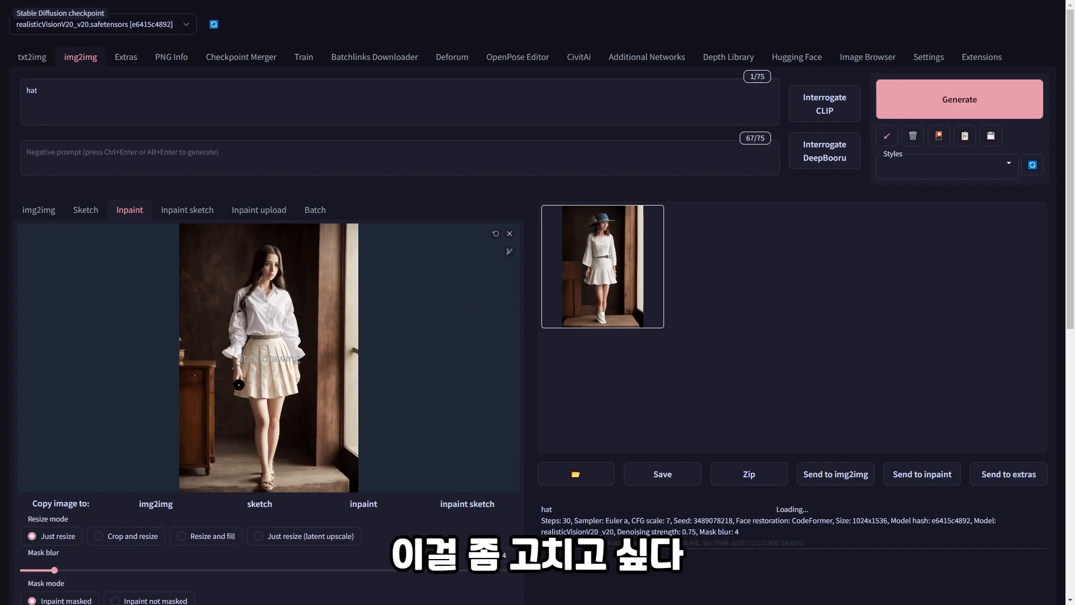
# - Mask the woman's hand nearest the cabinet and enter 'bad hand, uglry hand' as the negative prompt, leaving the prompt empty
pyautogui.click(509, 251)
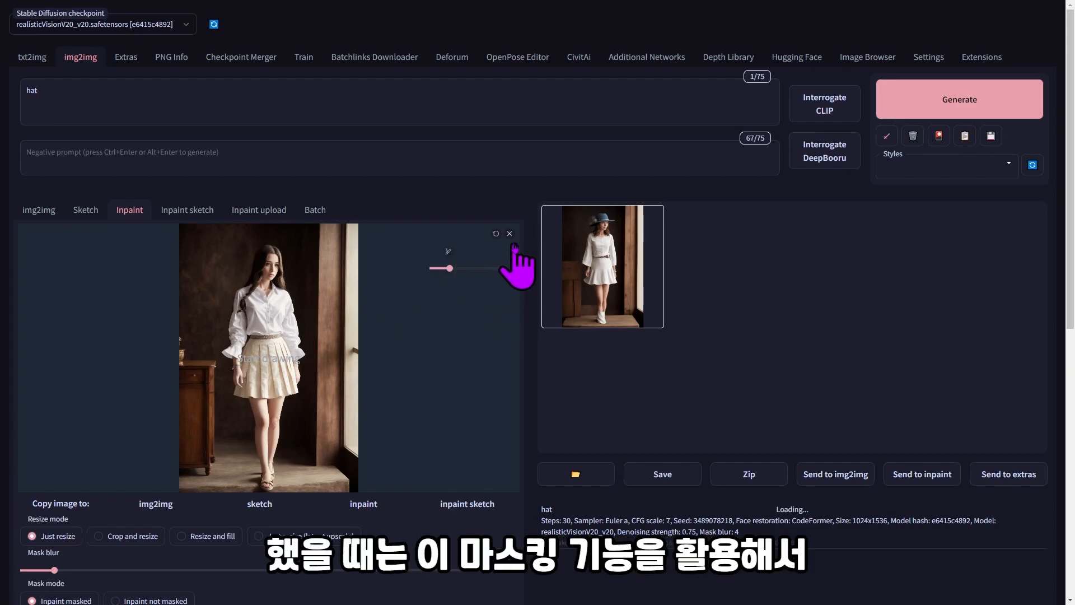
pyautogui.moveTo(237, 364); pyautogui.dragTo(237, 363)
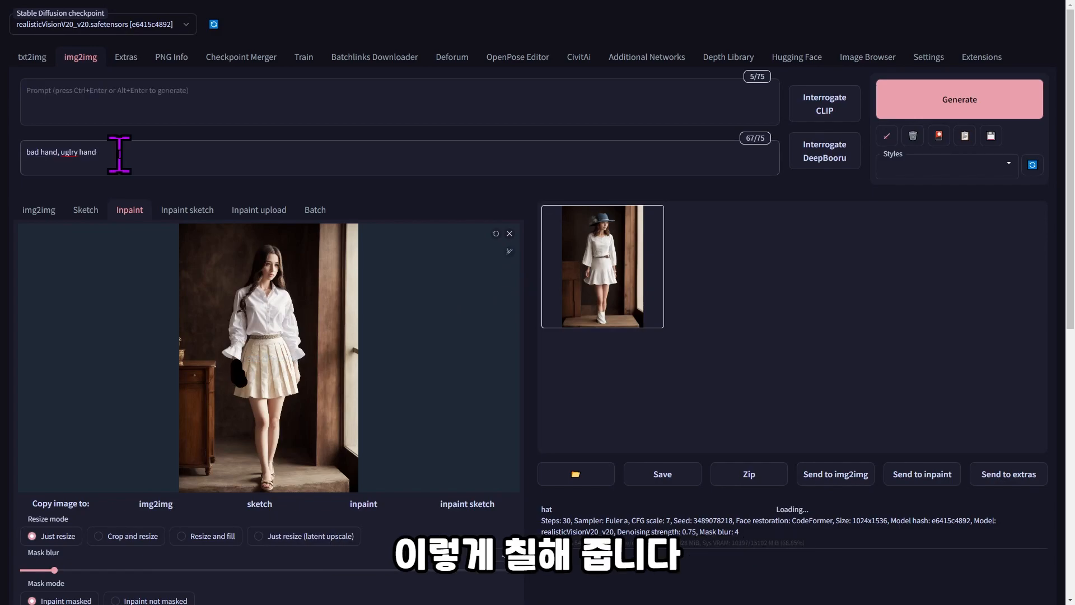
pyautogui.moveTo(115, 150); pyautogui.dragTo(27, 152)
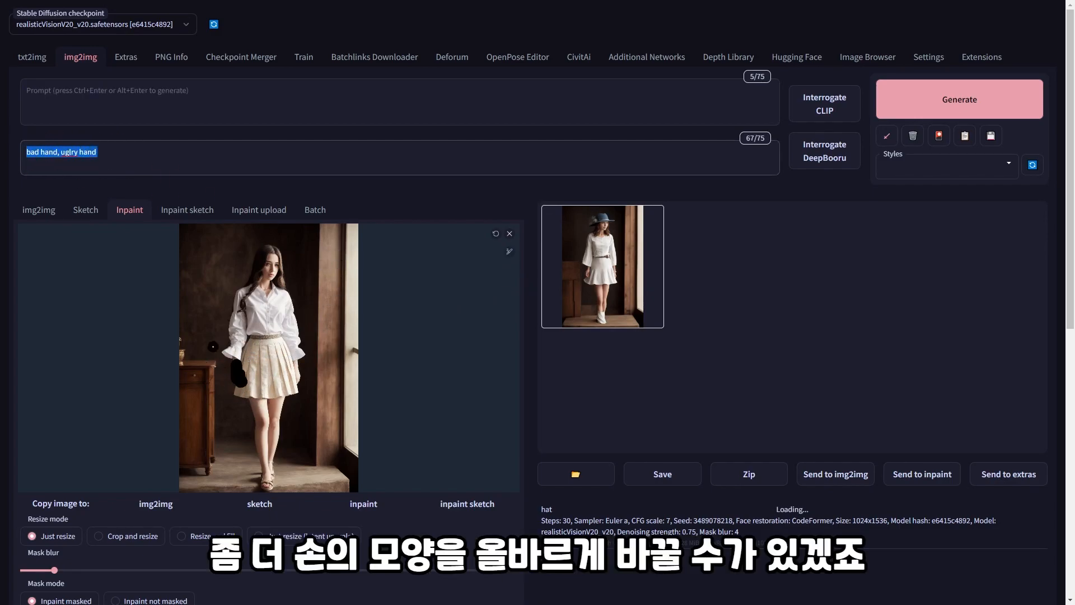
pyautogui.click(209, 160)
pyautogui.click(212, 101)
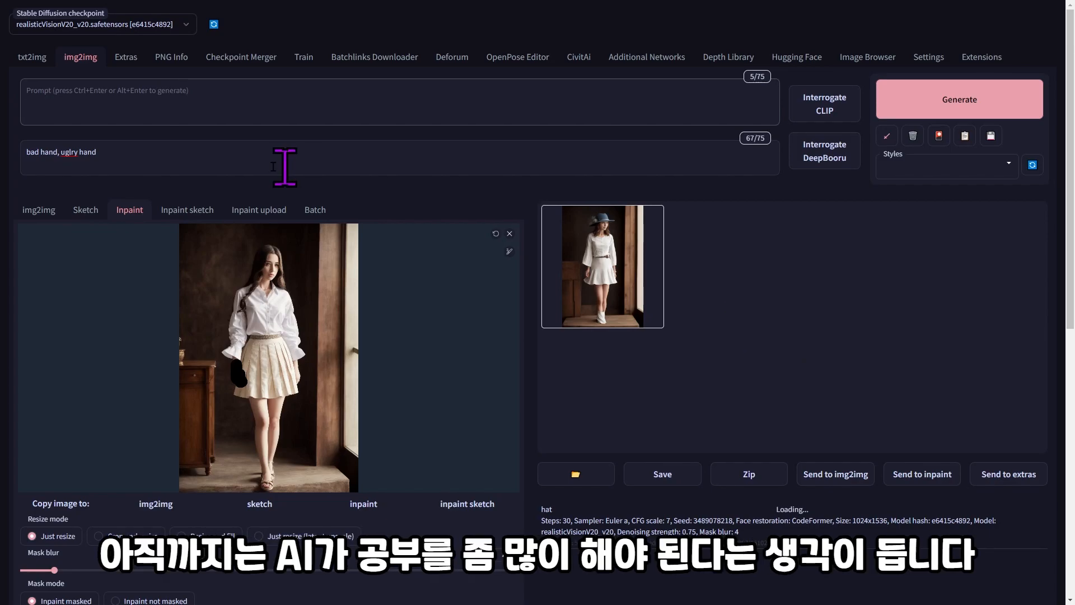
# - Send the txt2img result to Extras as the single source image
pyautogui.click(32, 56)
pyautogui.scroll(-5, 887, 330)
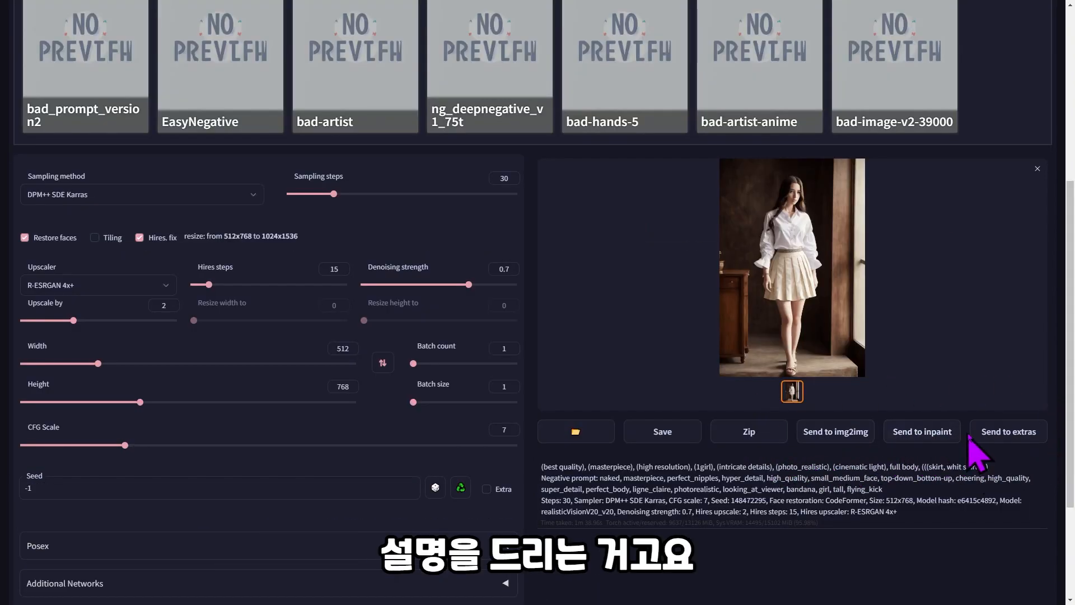
pyautogui.click(1002, 434)
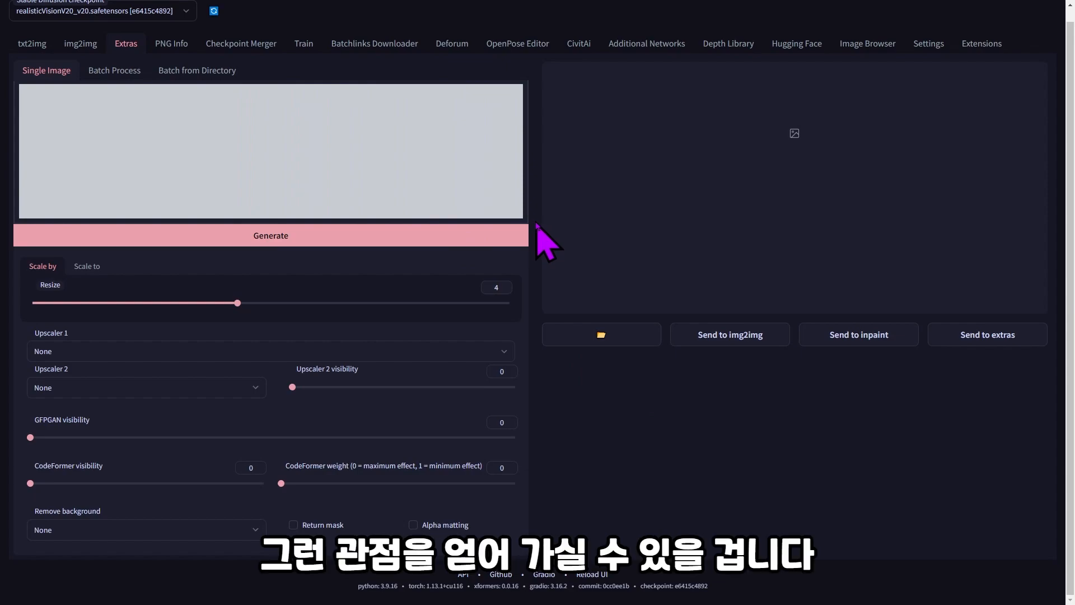
pyautogui.scroll(1, 536, 224)
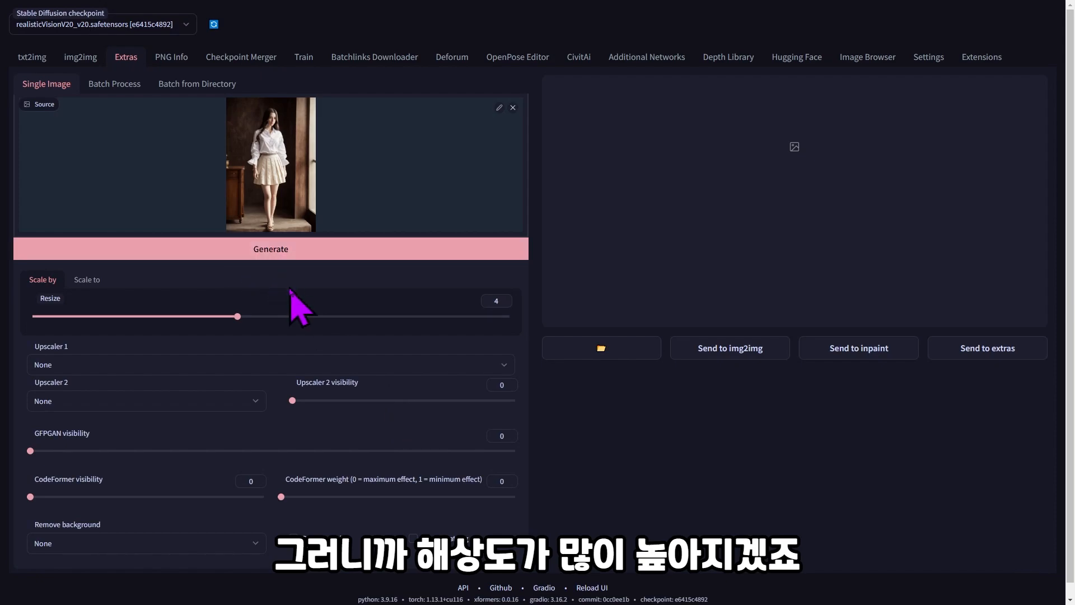
# - Upscale the source image with Resize 4 and no upscaler selected, view the result enlarged and close the view
pyautogui.click(296, 254)
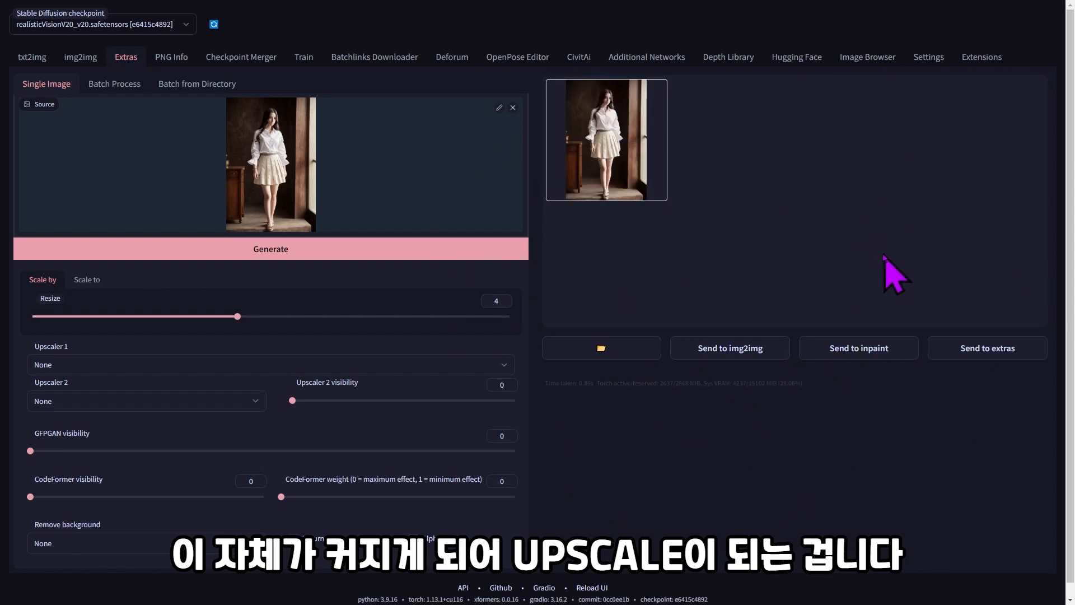
pyautogui.click(616, 168)
pyautogui.click(846, 223)
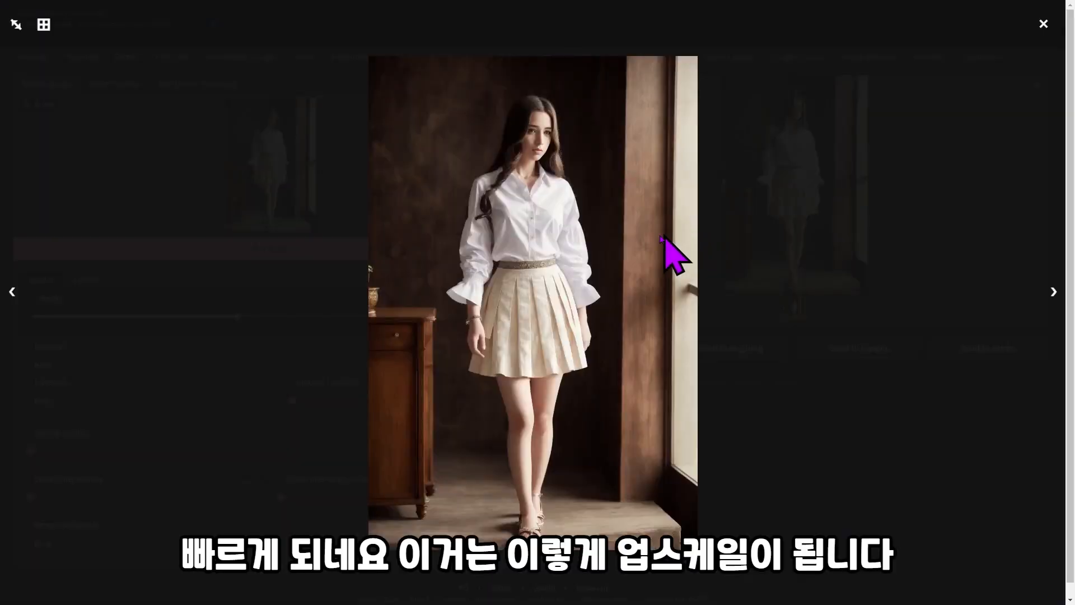
pyautogui.click(1043, 24)
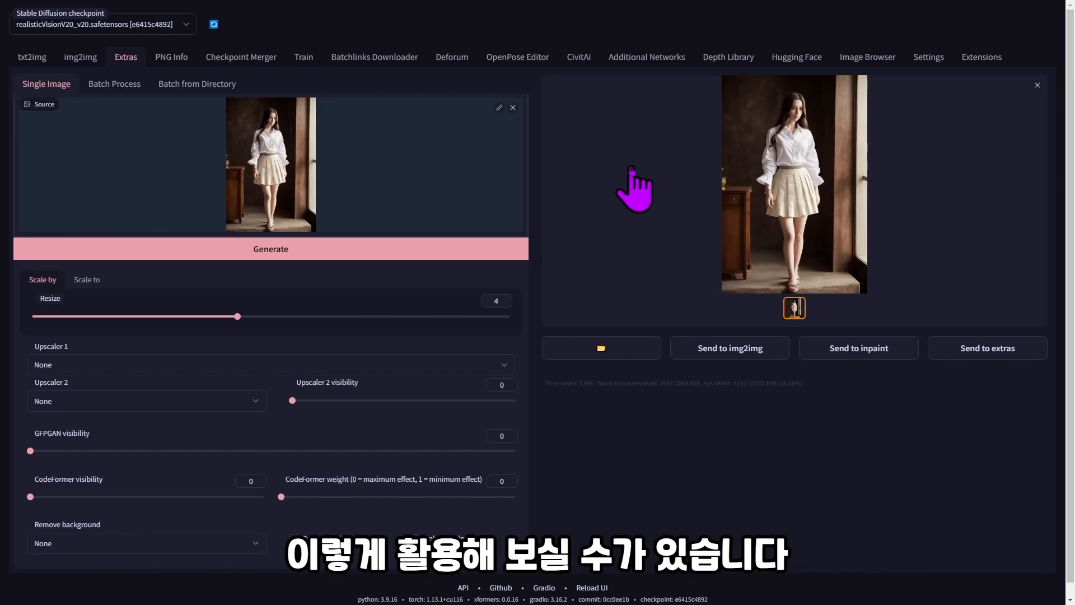
# - Load the cloaked warrior image into PNG Info and examine its LoRA, negative prompt and generation settings
pyautogui.click(167, 61)
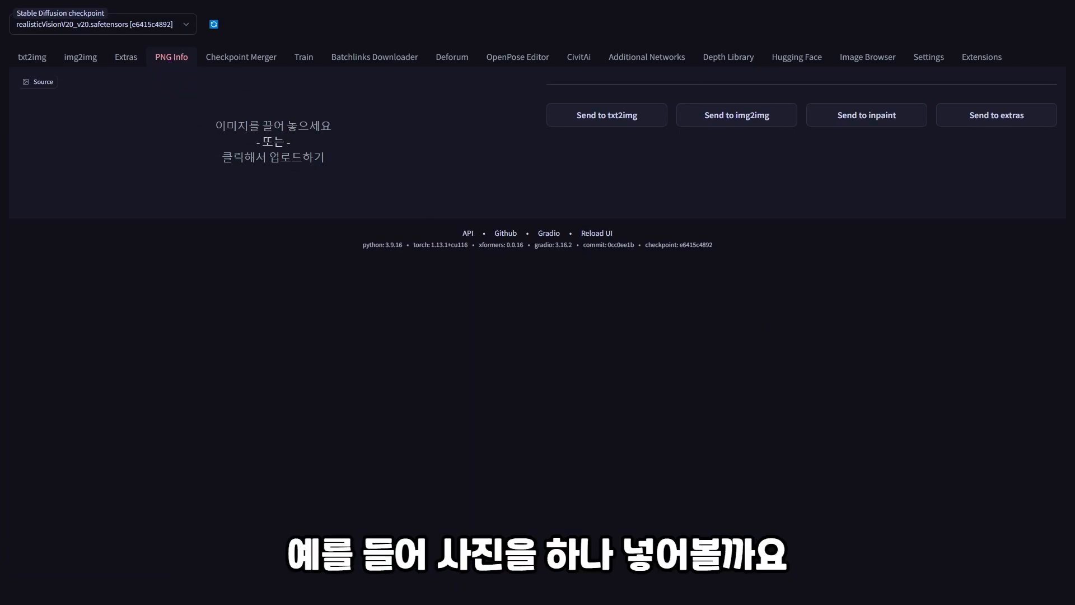
pyautogui.moveTo(472, 163); pyautogui.dragTo(336, 187)
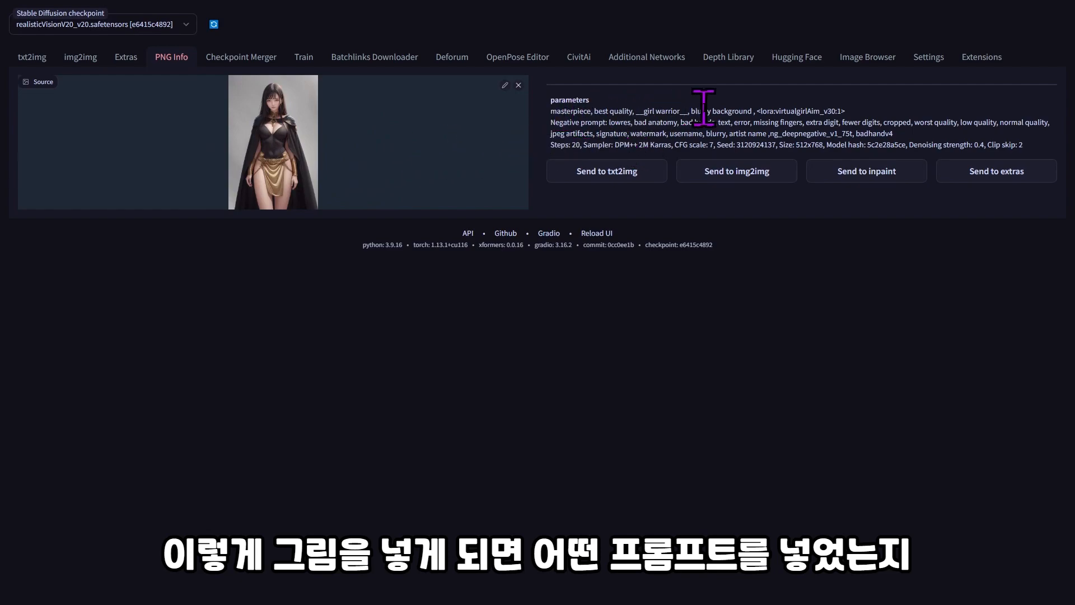
pyautogui.moveTo(758, 111); pyautogui.dragTo(846, 112)
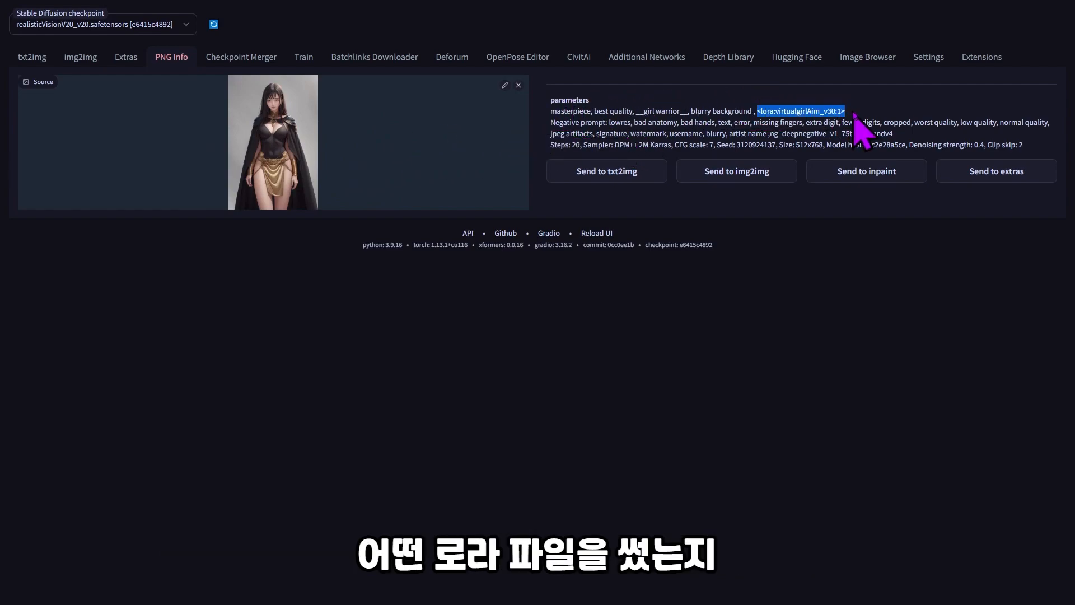
pyautogui.click(555, 122)
pyautogui.moveTo(612, 123); pyautogui.dragTo(1070, 160)
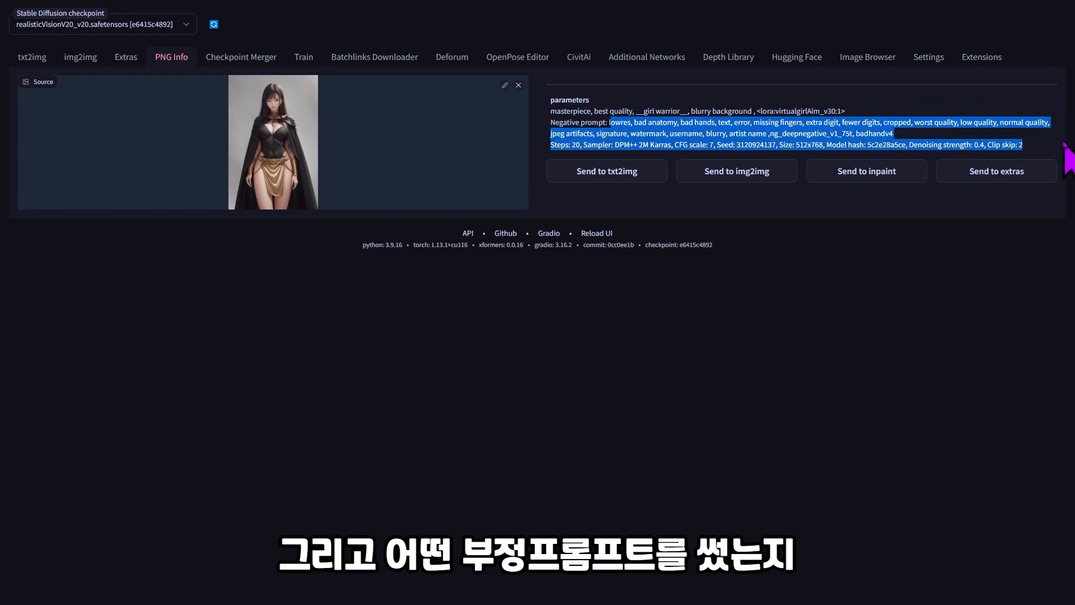
pyautogui.click(548, 146)
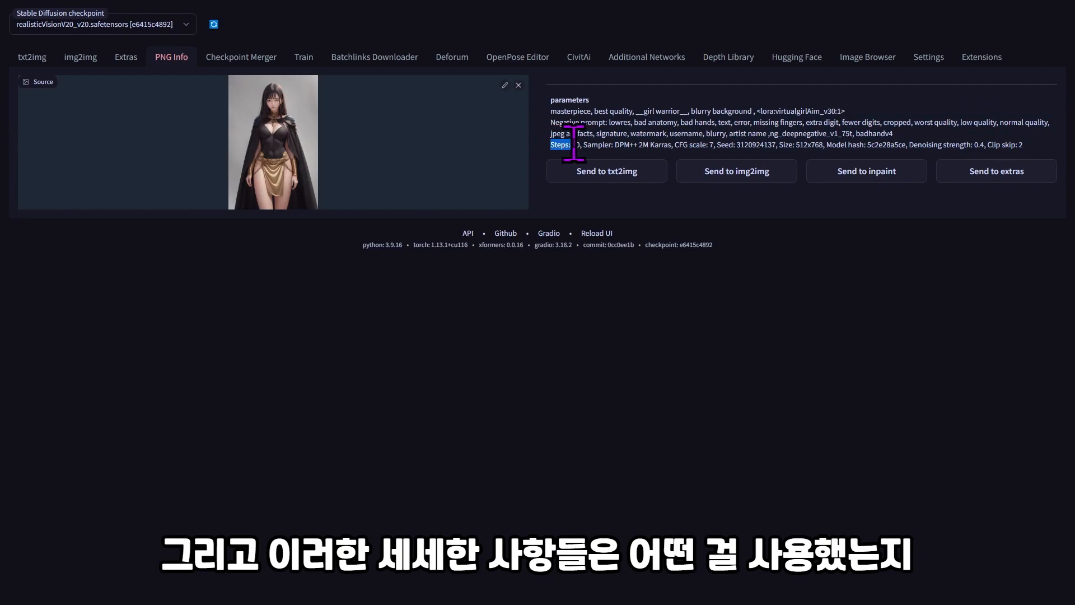
pyautogui.moveTo(584, 145); pyautogui.dragTo(1033, 155)
pyautogui.click(895, 145)
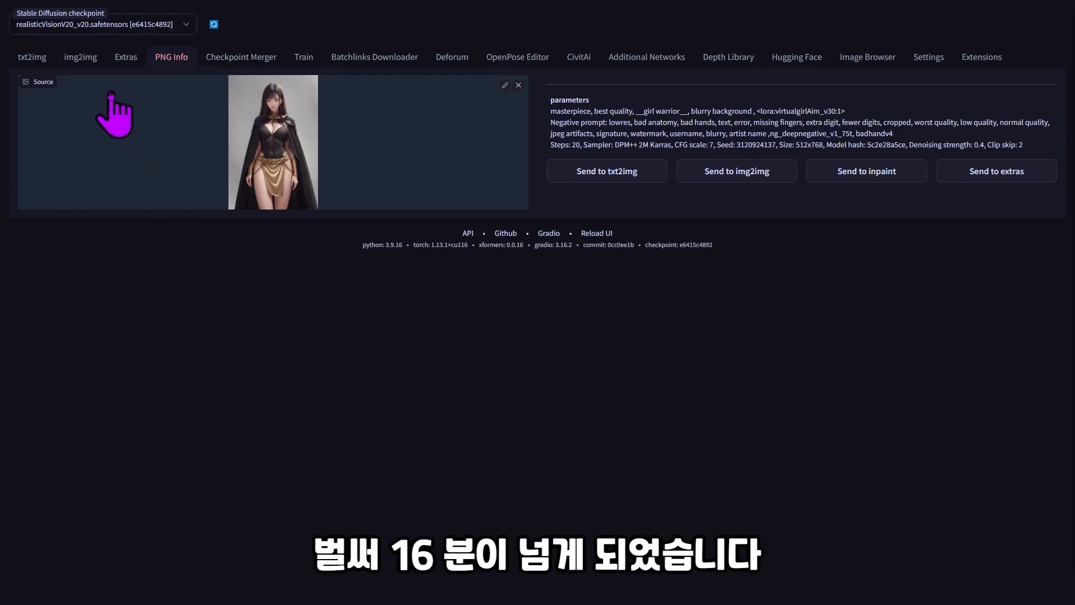
# - Return to txt2img and look over the checkpoint selection and the current generation setup
pyautogui.click(48, 58)
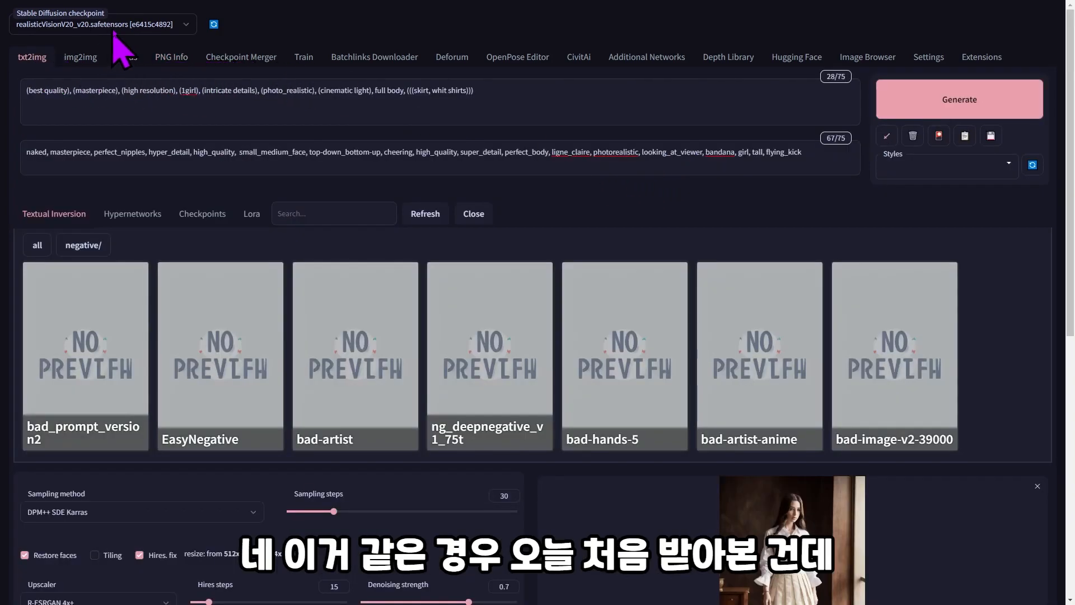
pyautogui.click(180, 25)
pyautogui.click(183, 26)
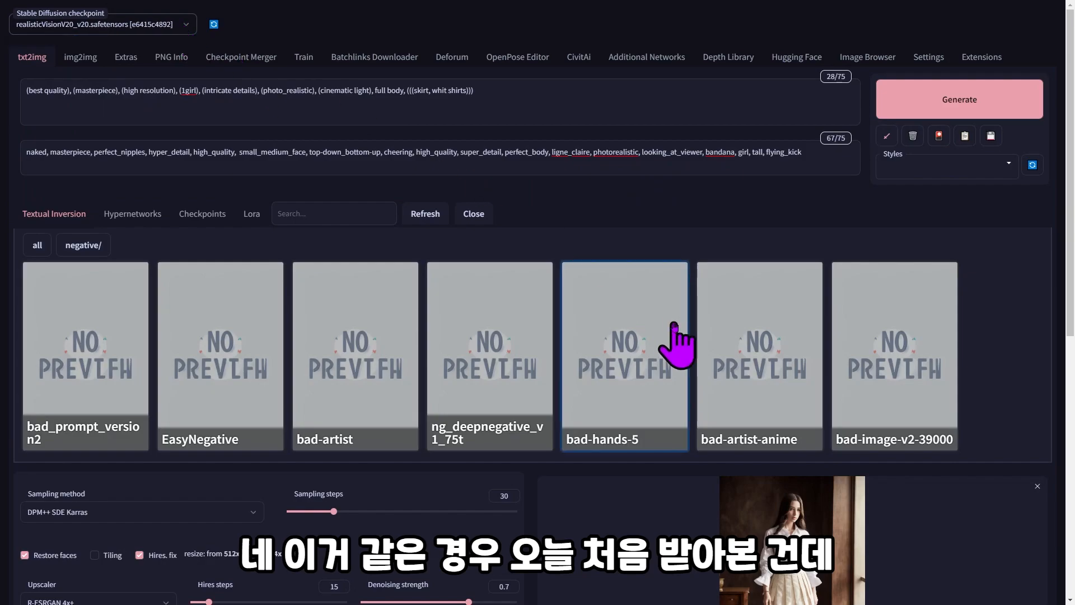
pyautogui.scroll(-2, 745, 370)
pyautogui.scroll(1, 816, 428)
pyautogui.scroll(1, 817, 428)
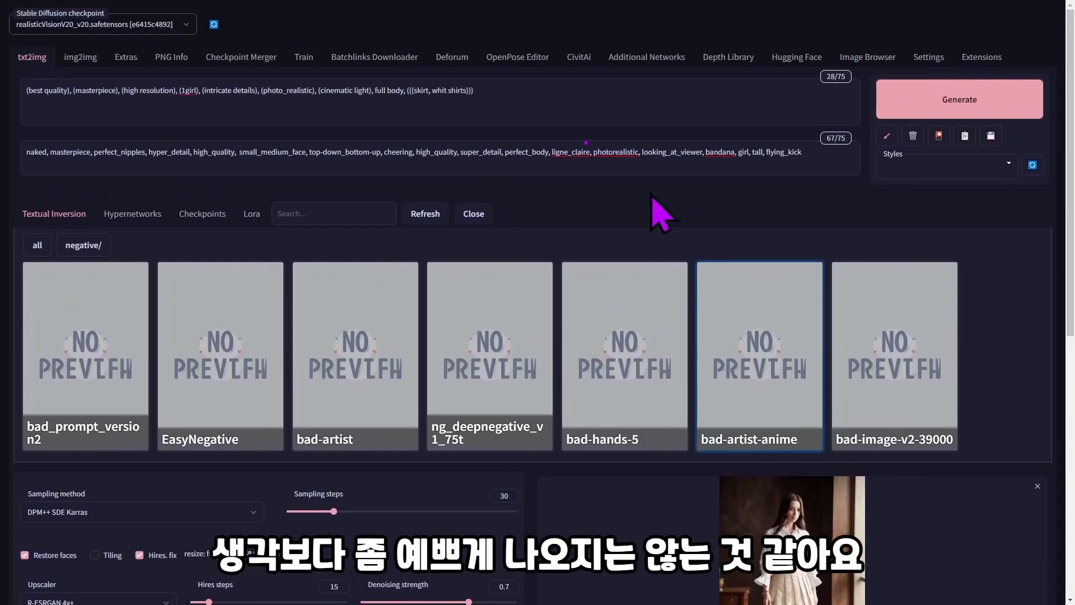
pyautogui.click(498, 95)
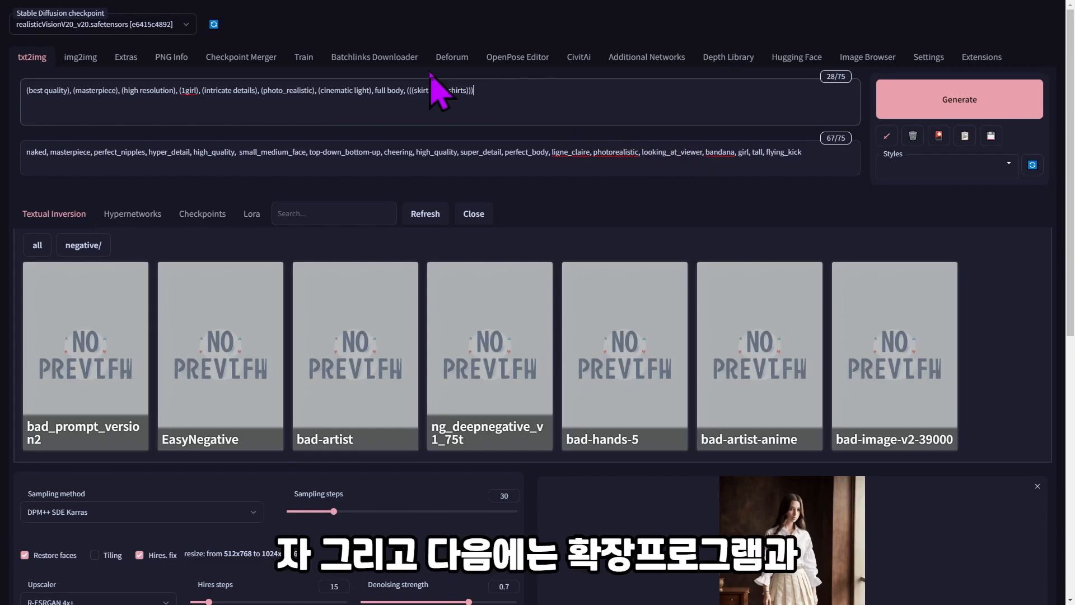
pyautogui.scroll(-4, 538, 209)
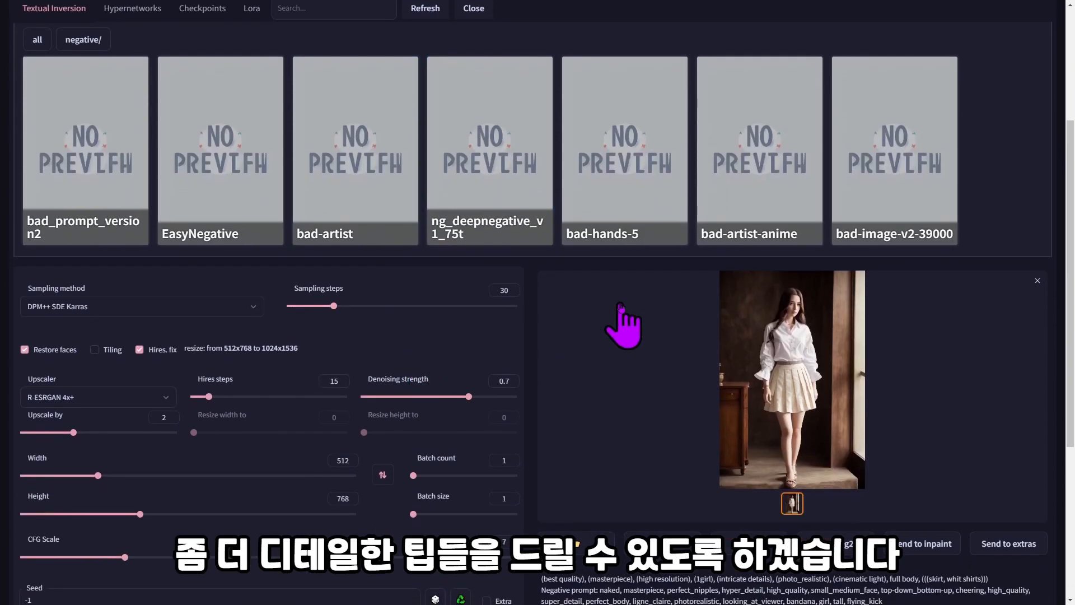
pyautogui.scroll(2, 615, 322)
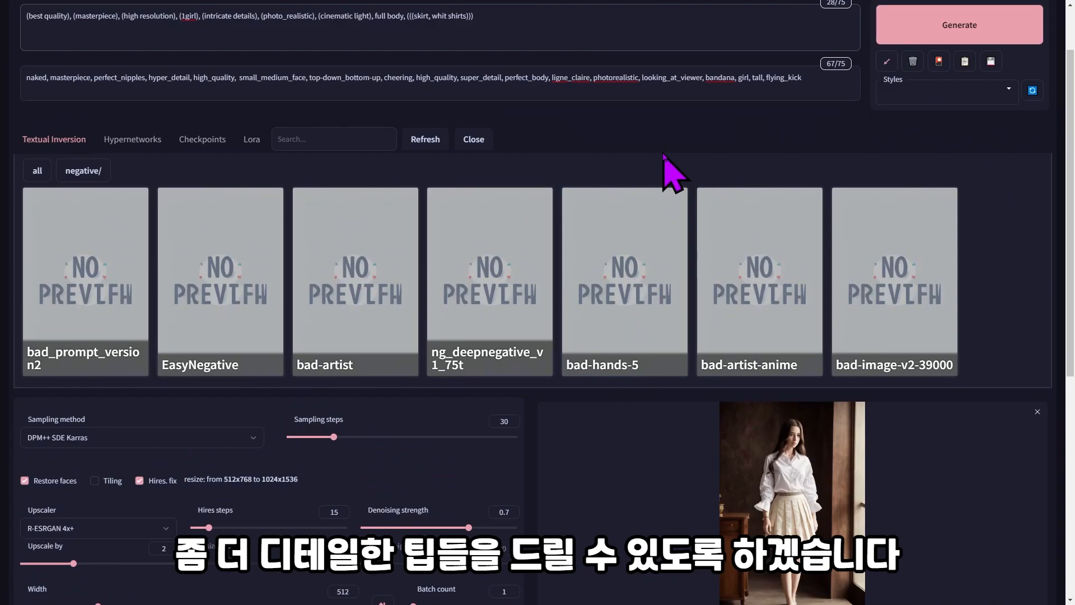
pyautogui.scroll(-1, 664, 155)
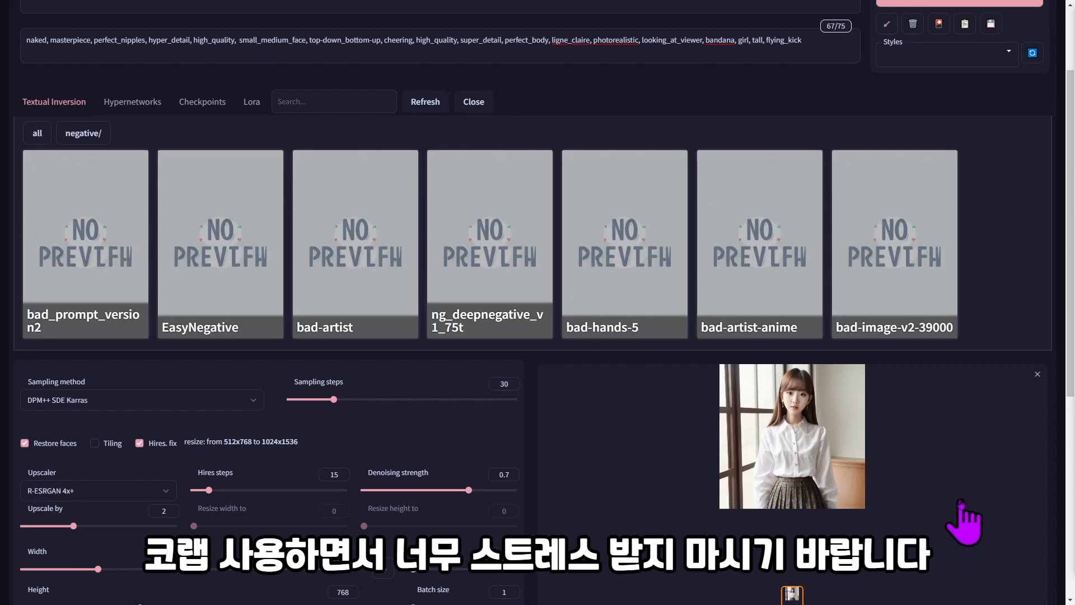
pyautogui.scroll(-1, 958, 494)
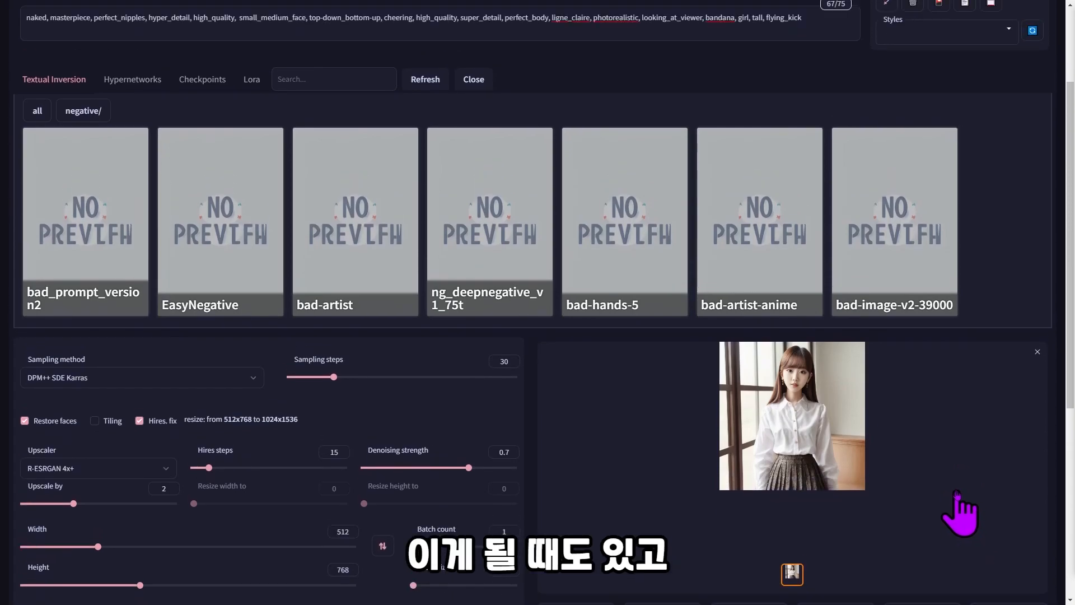
pyautogui.scroll(1, 959, 494)
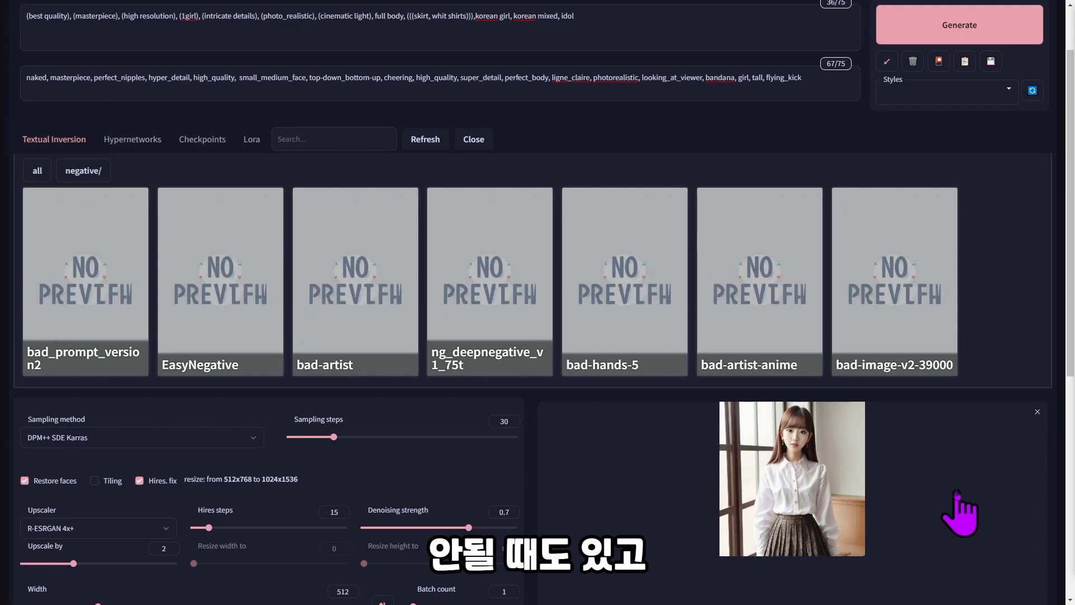
pyautogui.scroll(-2, 957, 496)
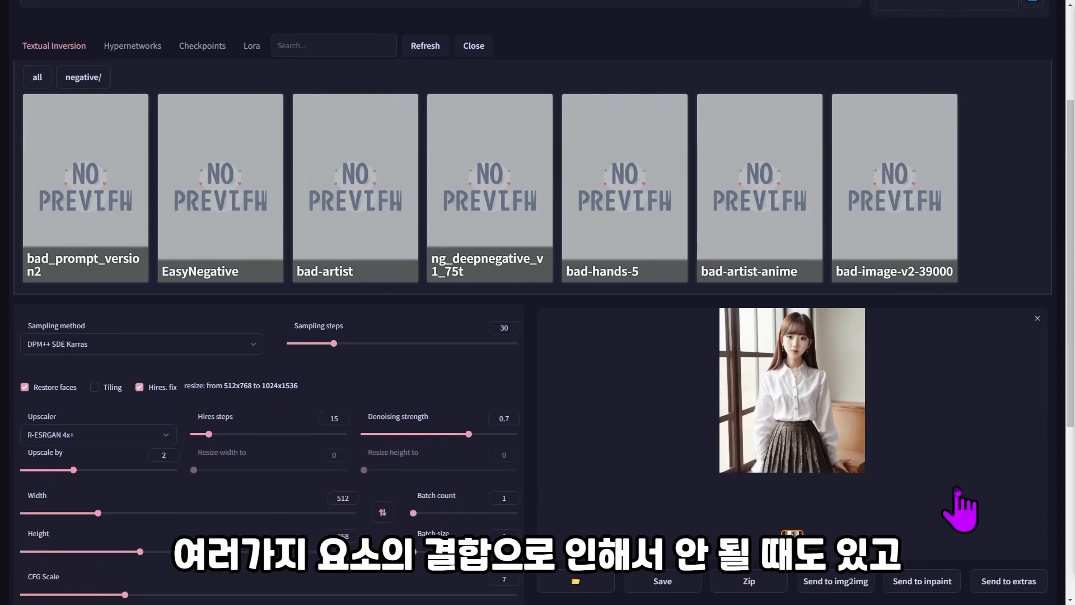